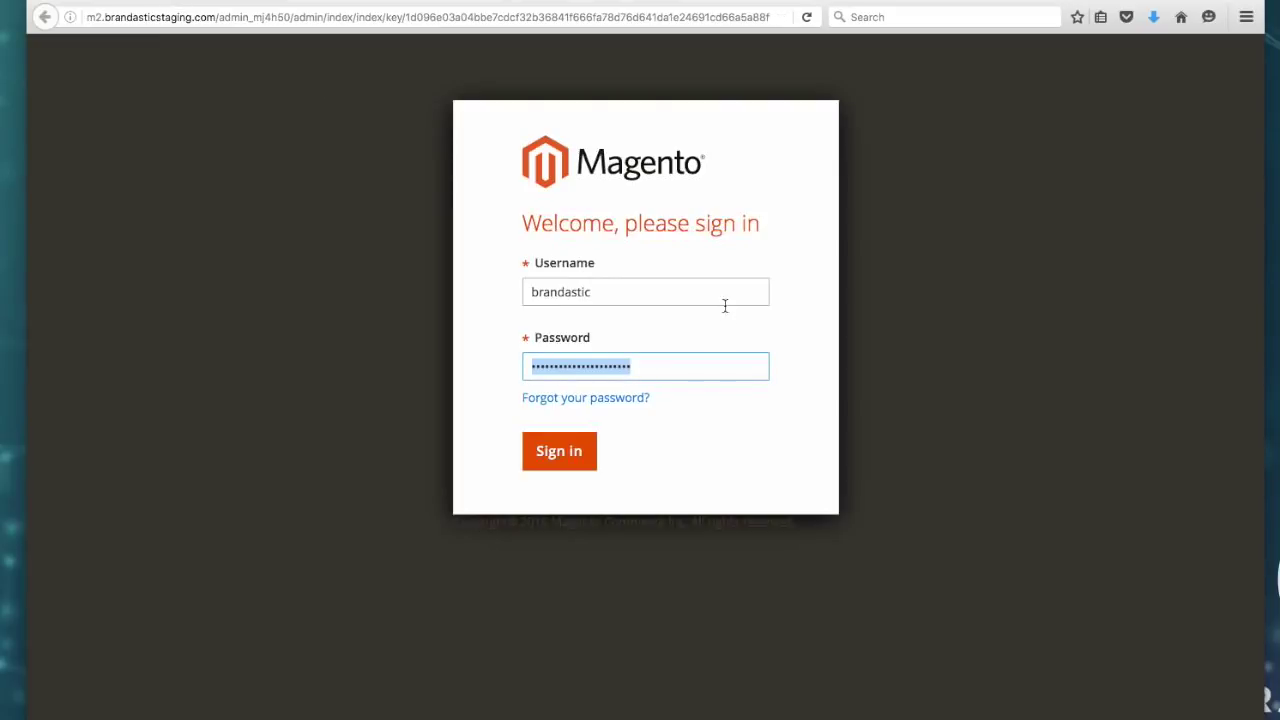
Sign in to the Magento admin with the prefilled credentials and dismiss the browser's offer to remember the password
click(556, 456)
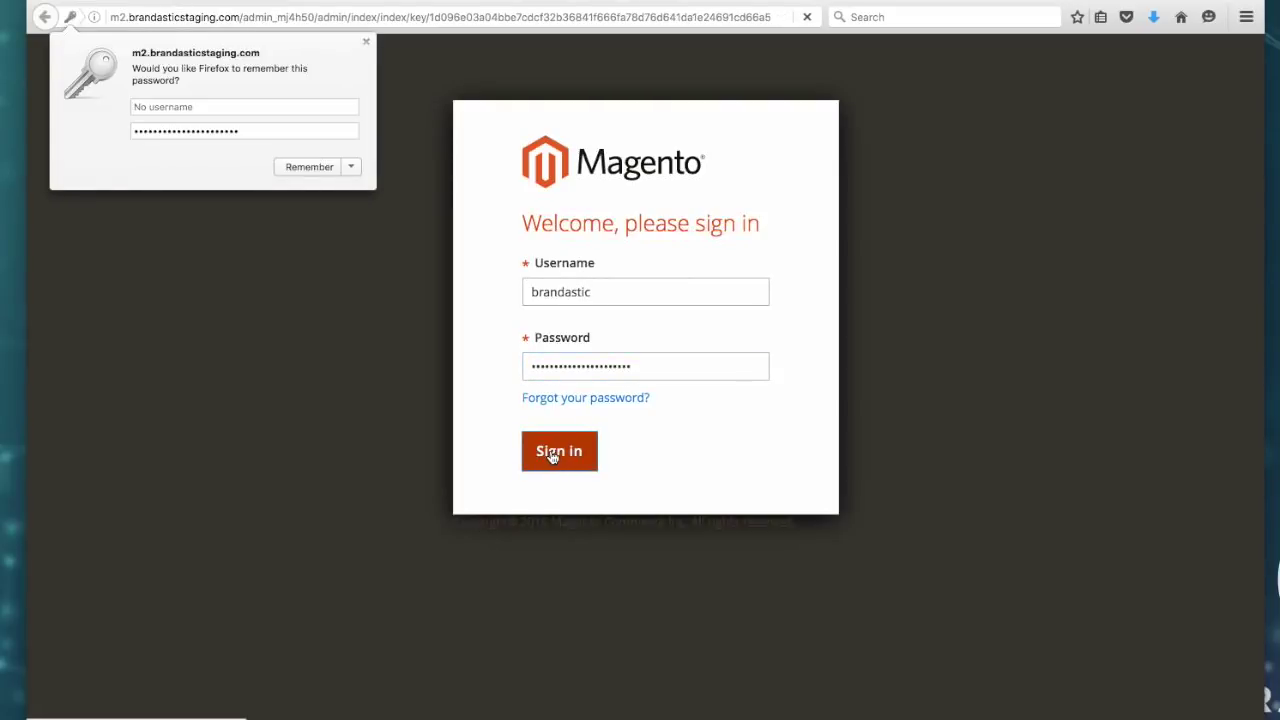
click(366, 44)
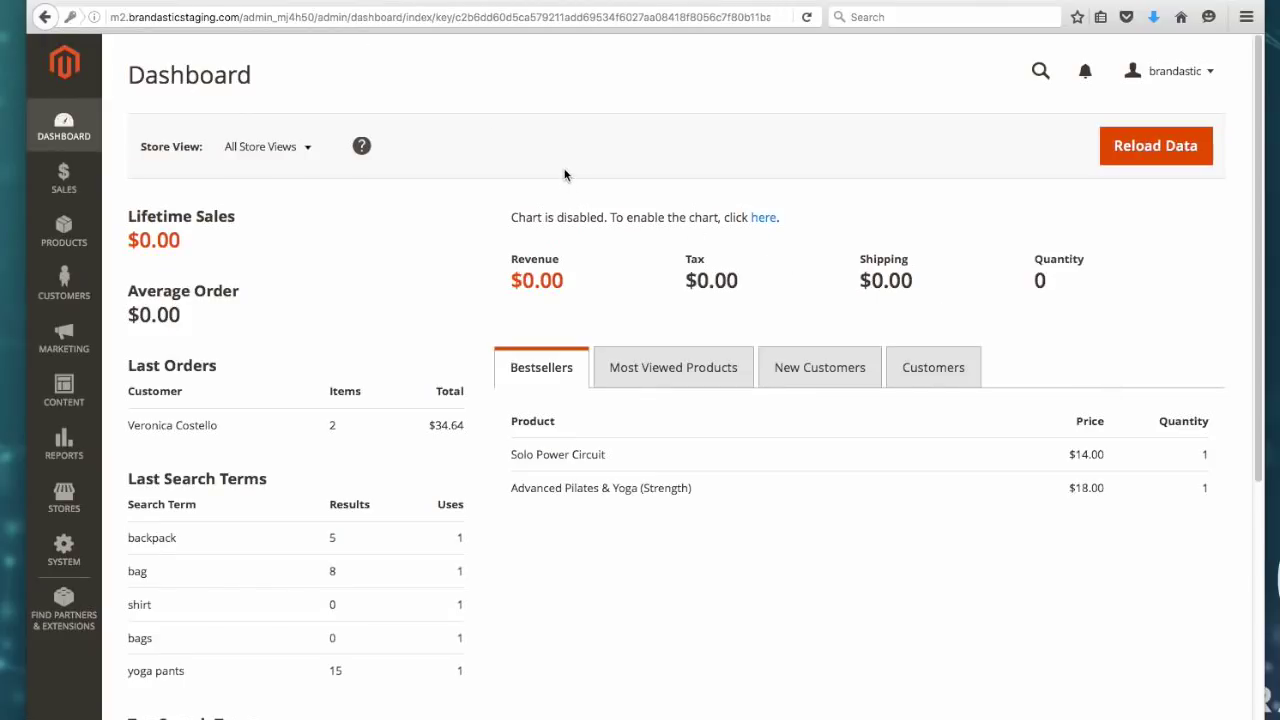
Check the dashboard's store view choices and look over its sales, last orders and search term summaries
click(306, 148)
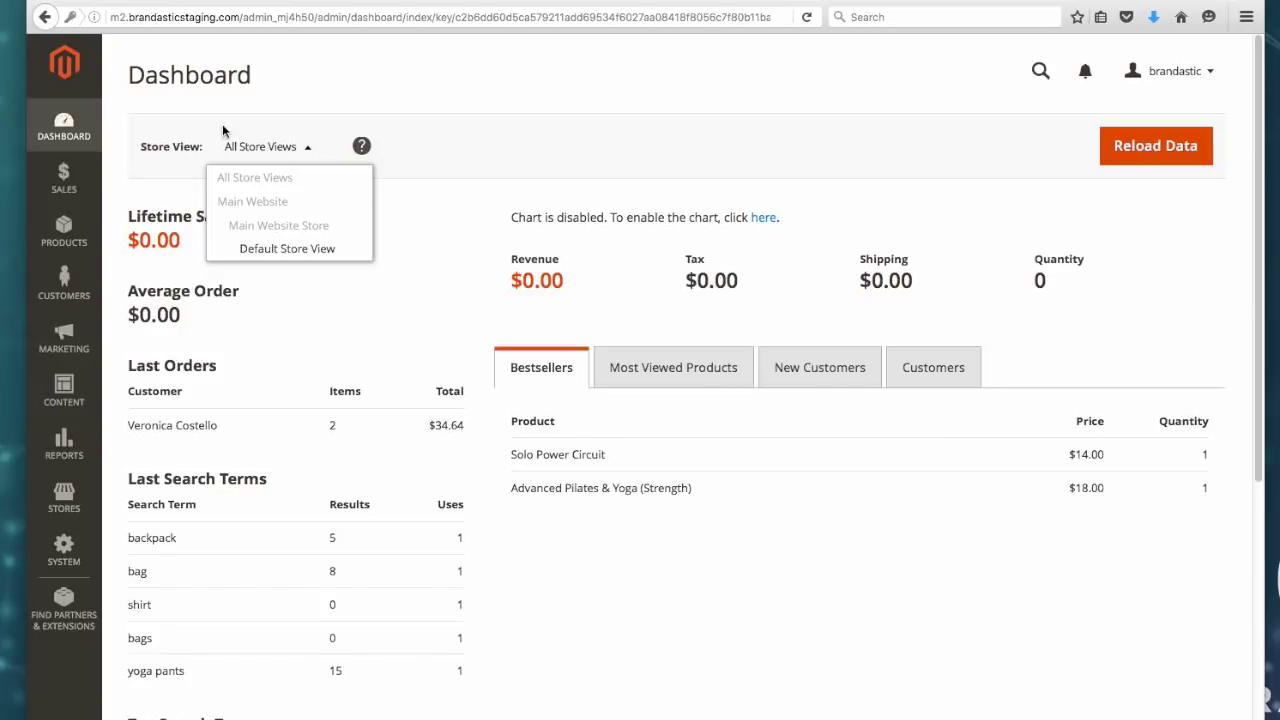
click(660, 314)
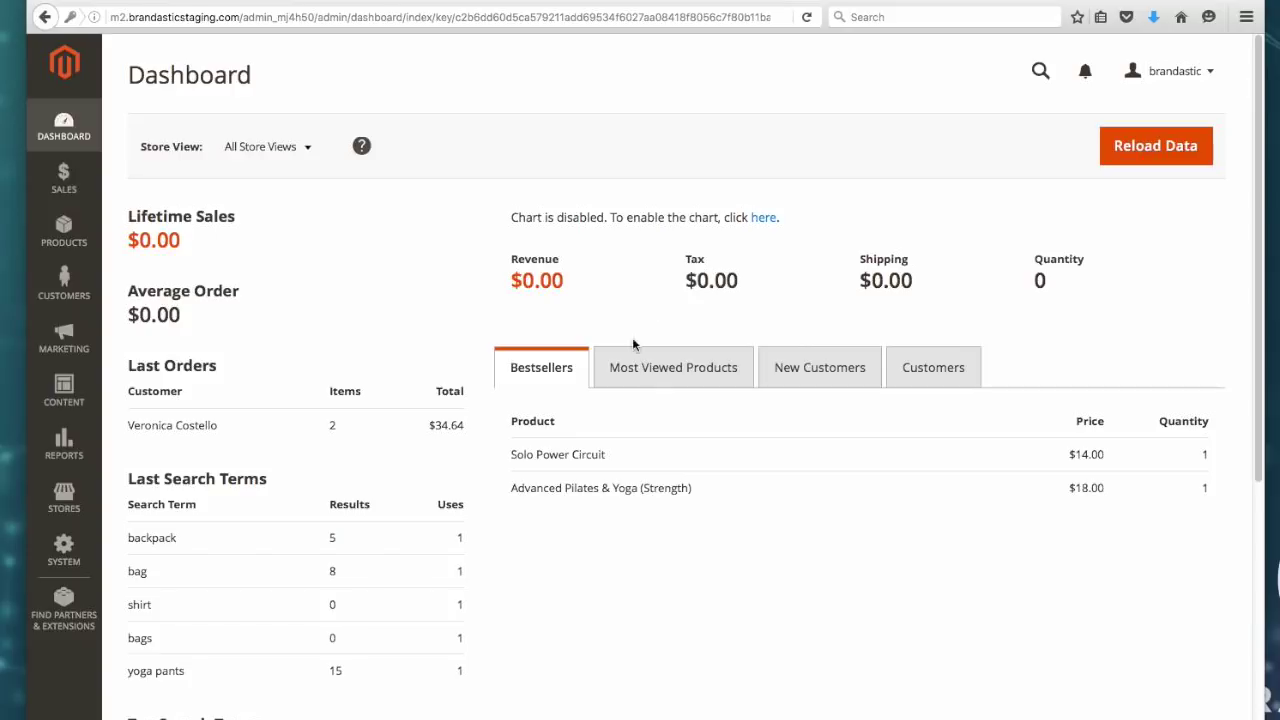
scroll(254, 451, down, 1)
scroll(360, 395, down, 3)
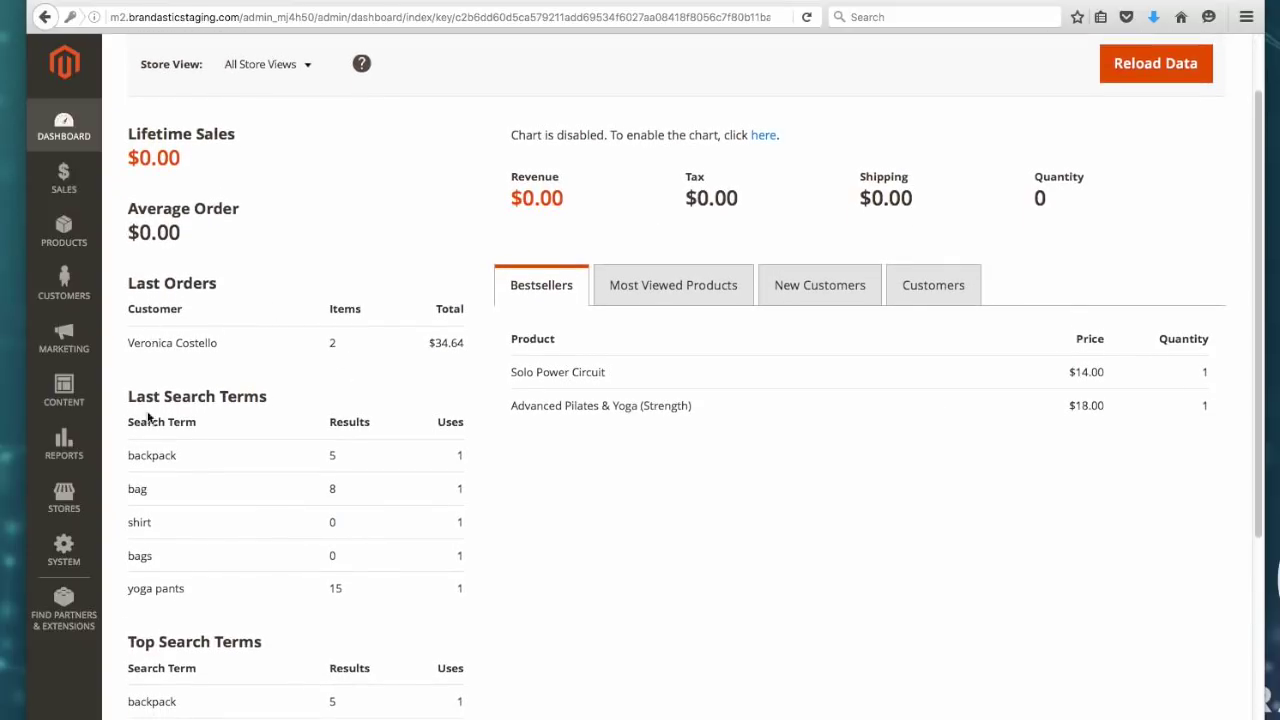
scroll(337, 451, down, 5)
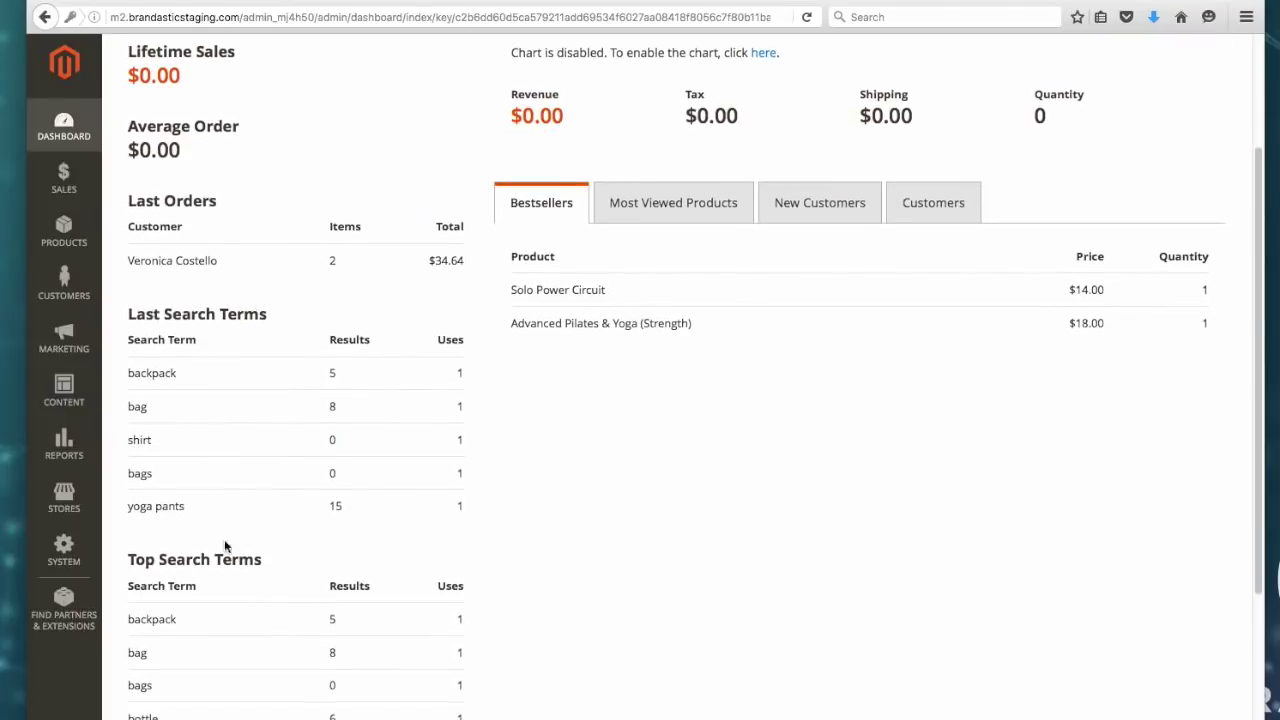
scroll(856, 498, up, 6)
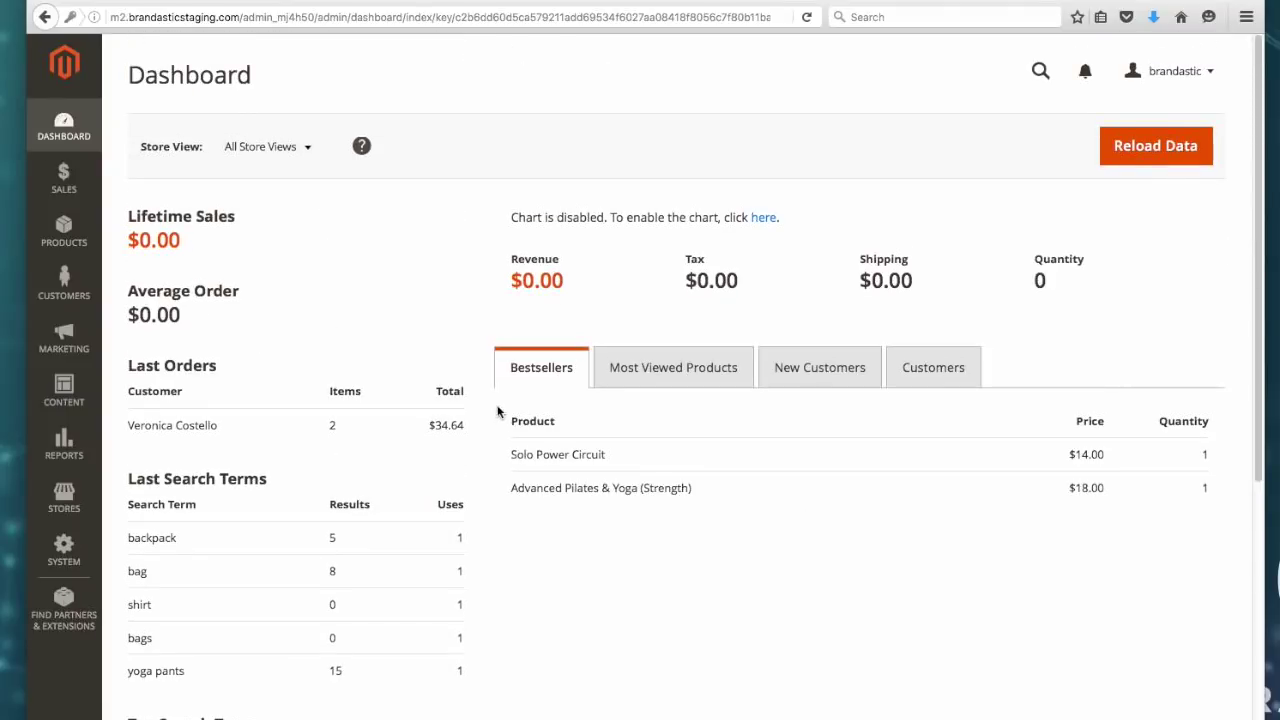
View the dashboard's Most Viewed Products, New Customers and Customers lists in turn
click(677, 372)
click(852, 375)
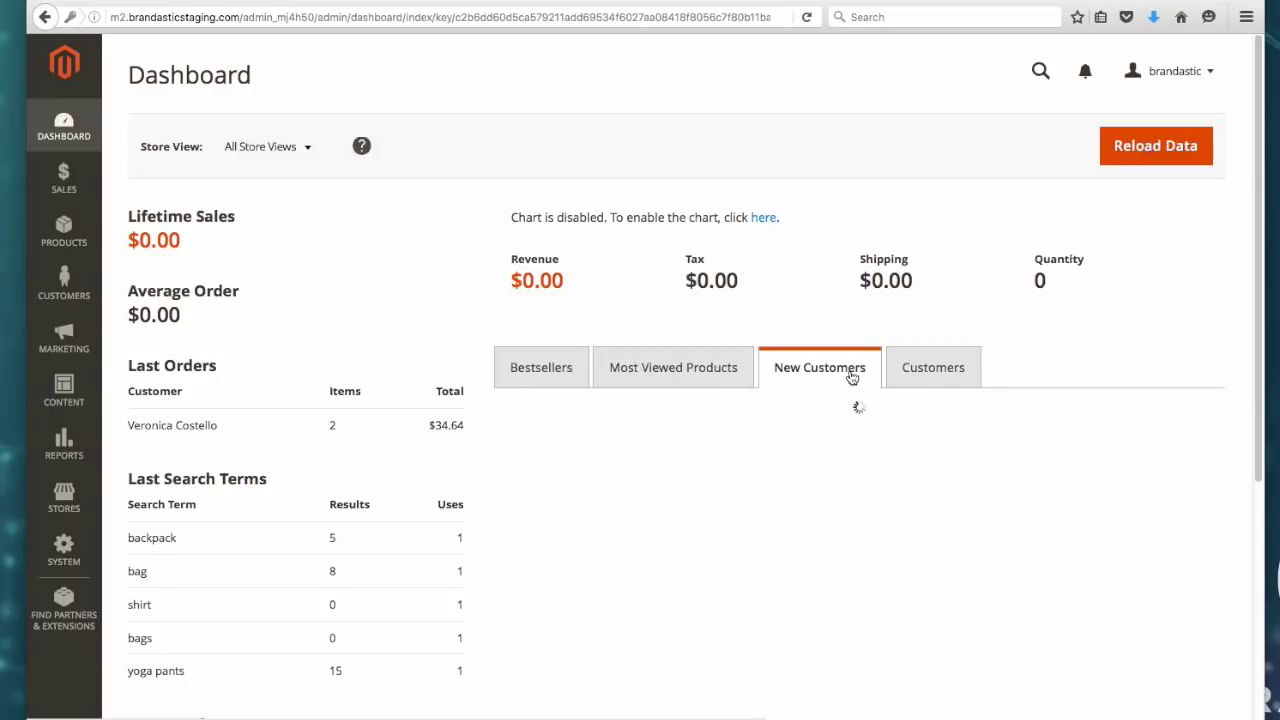
click(942, 376)
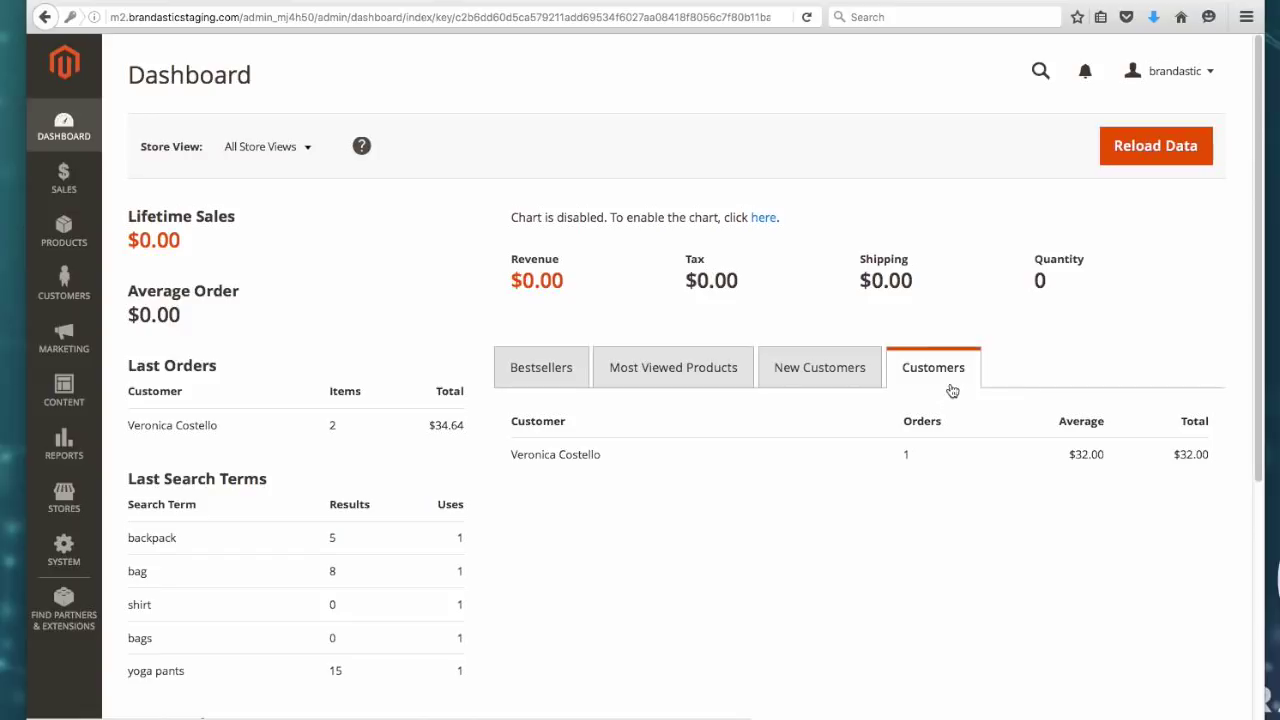
Open the Orders list from the Sales section and check the bulk actions offered for selected orders
click(66, 182)
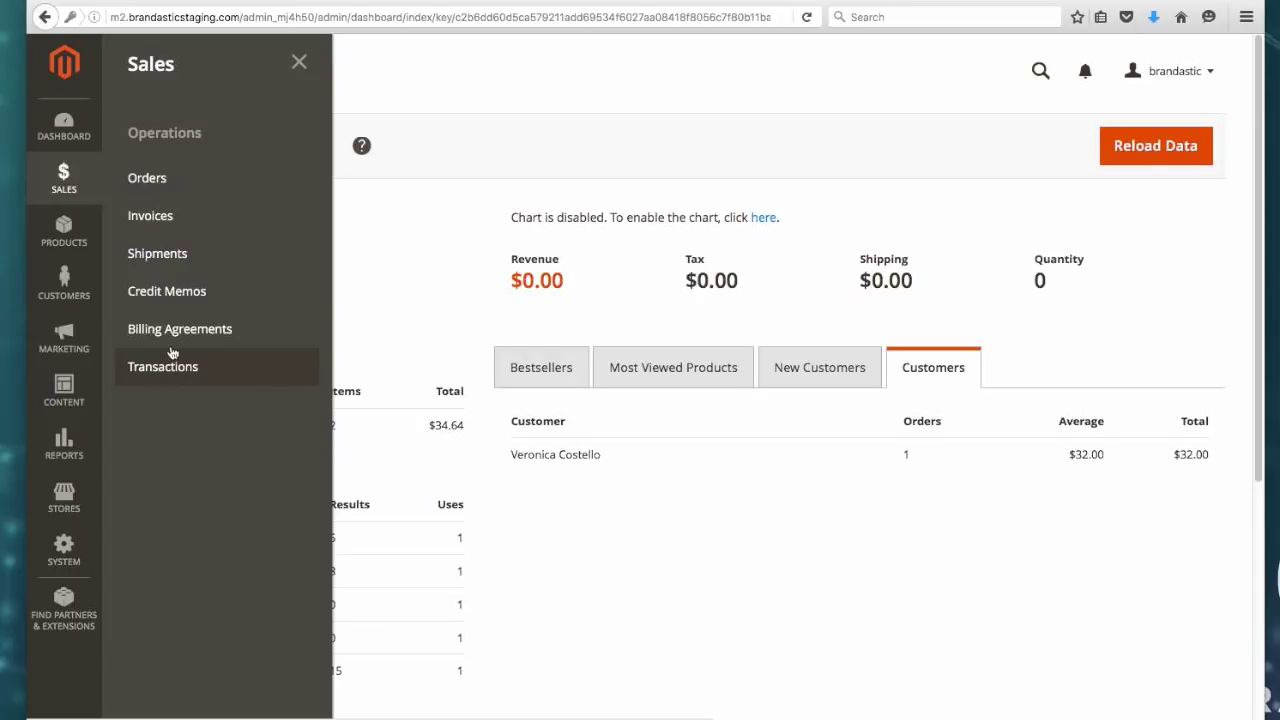
click(163, 181)
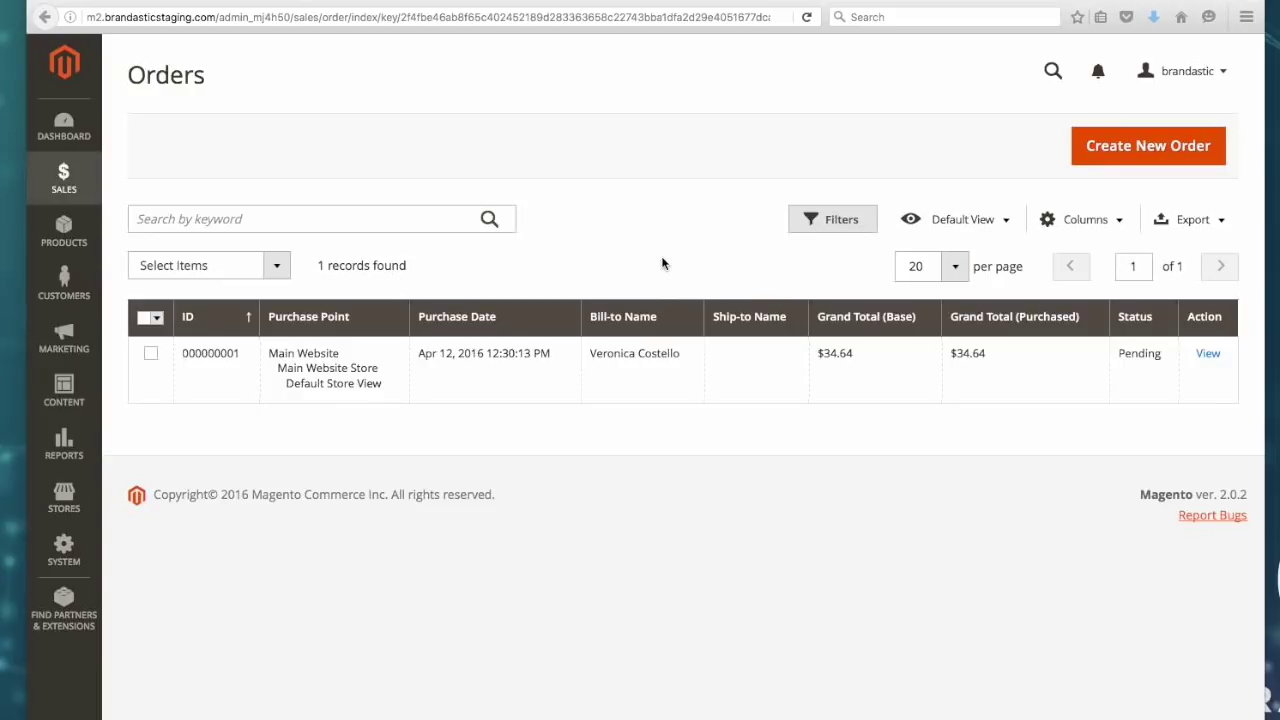
click(273, 270)
click(279, 270)
click(279, 268)
click(279, 268)
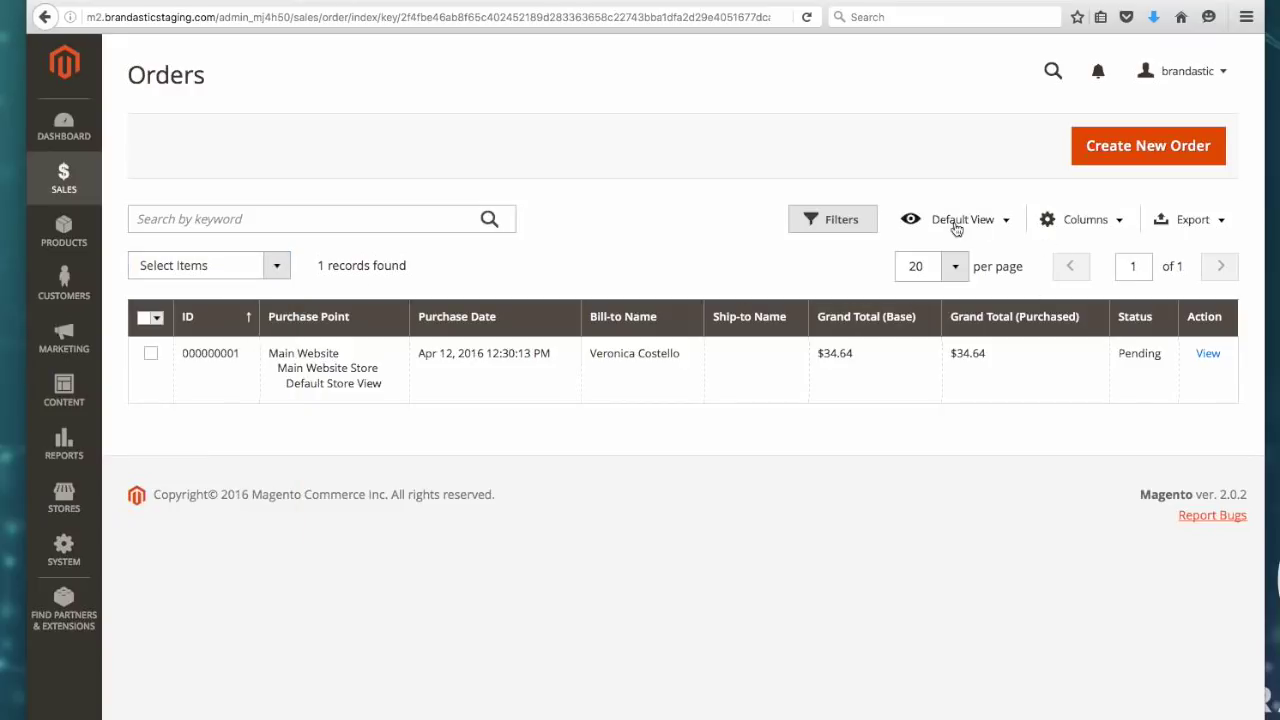
Expand the order filters and examine the saved view and column options, leaving the column selection without changes
click(843, 219)
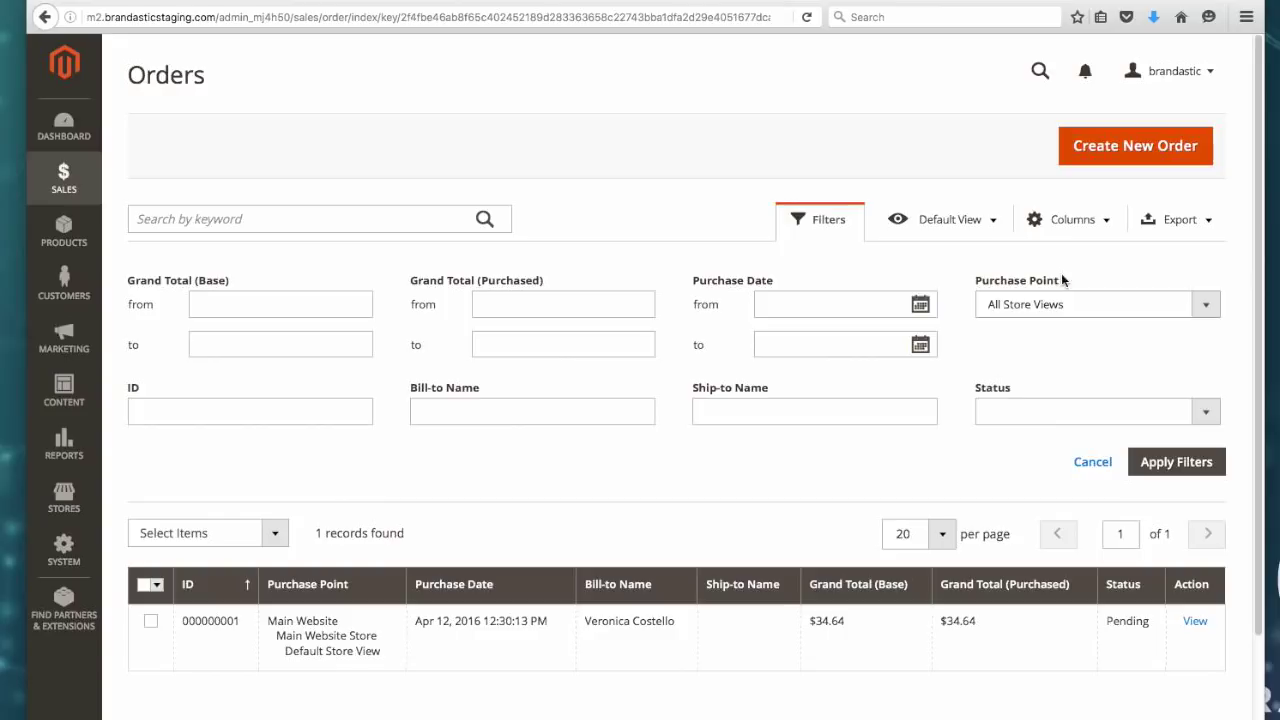
click(948, 222)
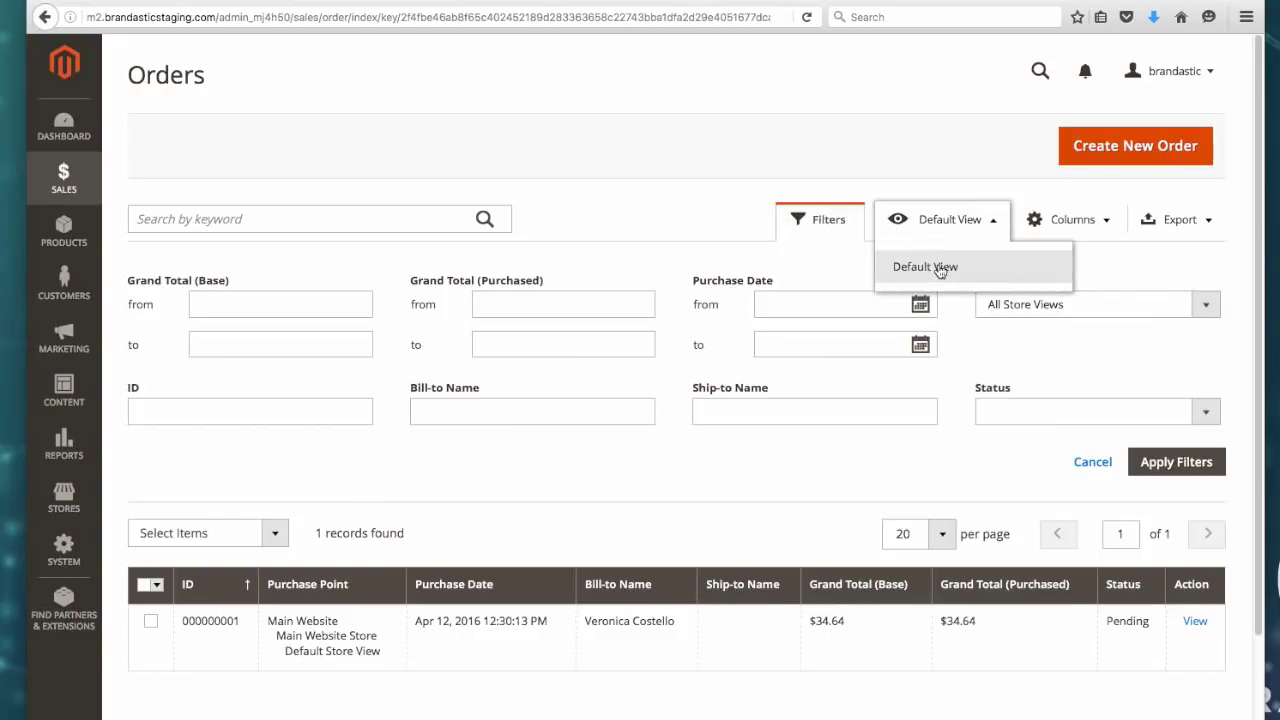
click(1068, 220)
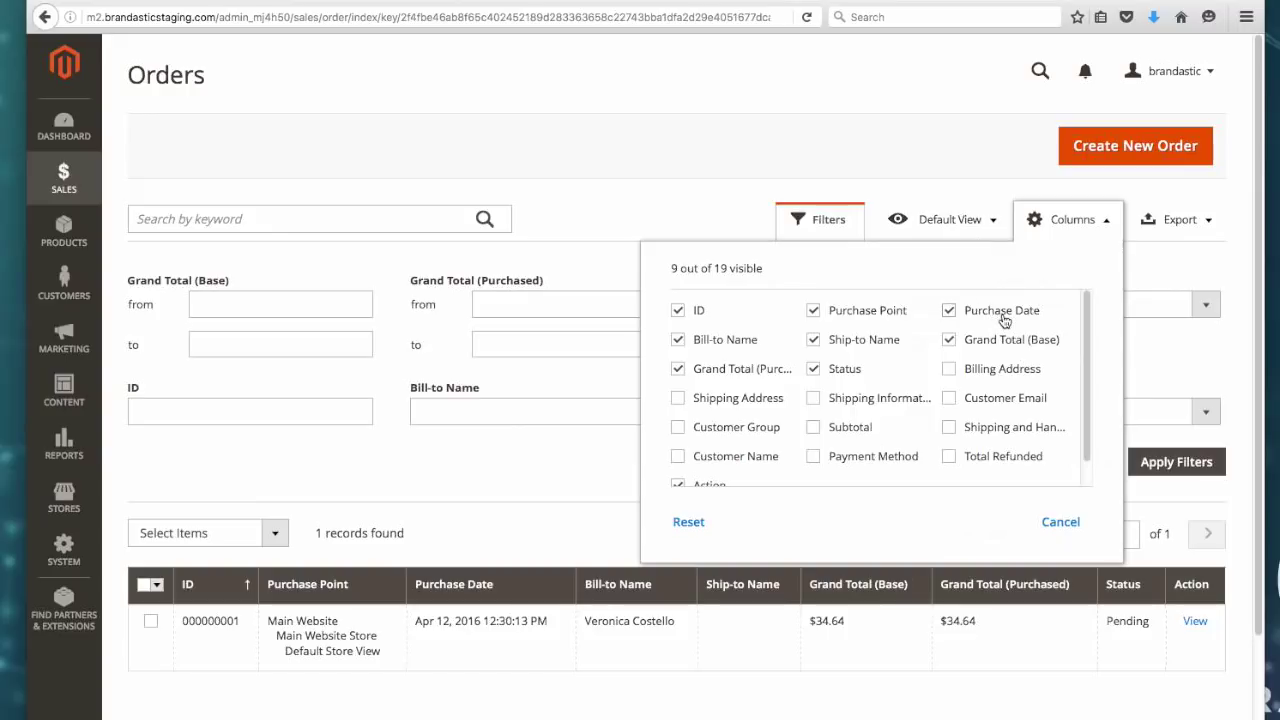
scroll(1006, 330, down, 3)
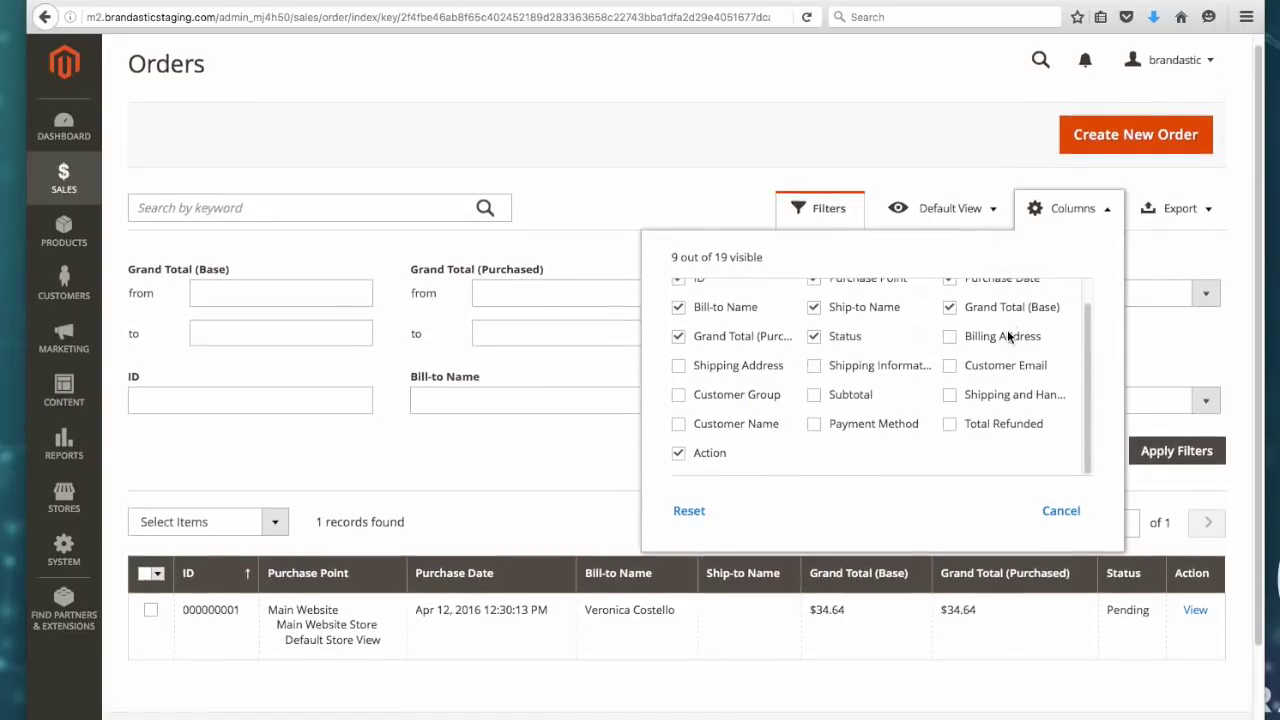
scroll(1006, 330, up, 2)
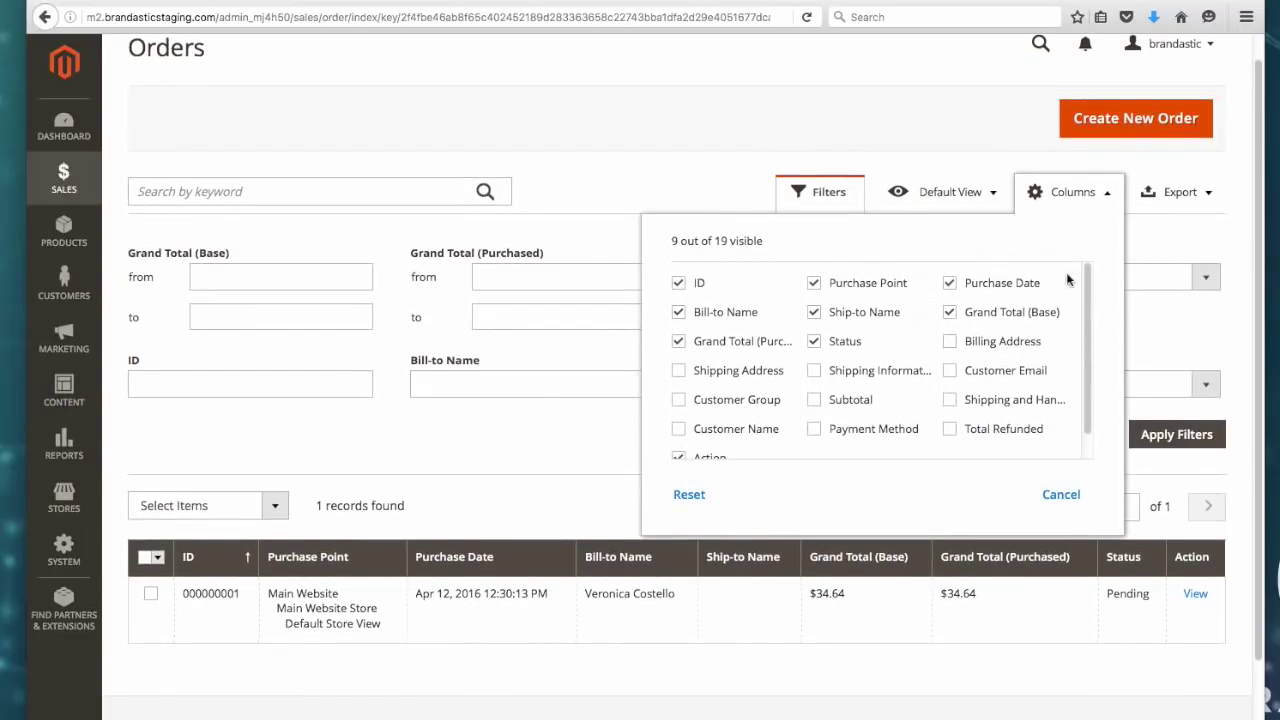
click(1060, 495)
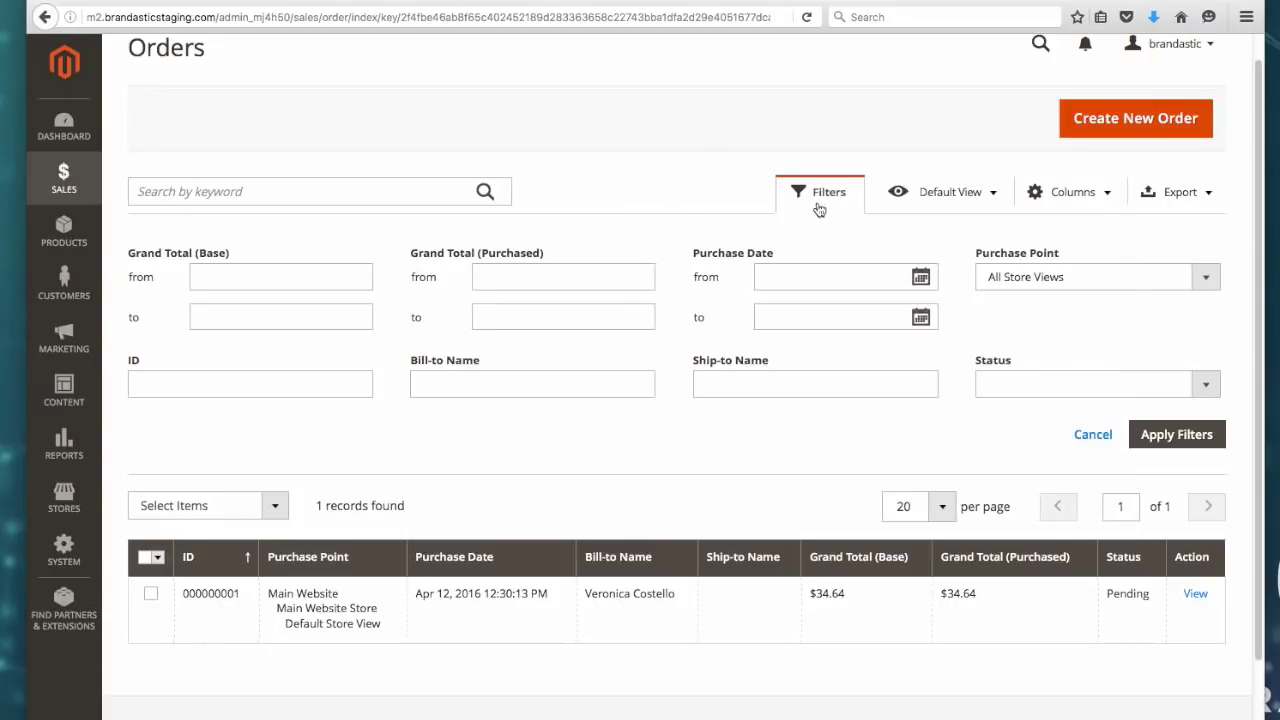
Open the pending order's details and examine its account, address, payment, ordered items, totals and notes sections
scroll(568, 428, down, 2)
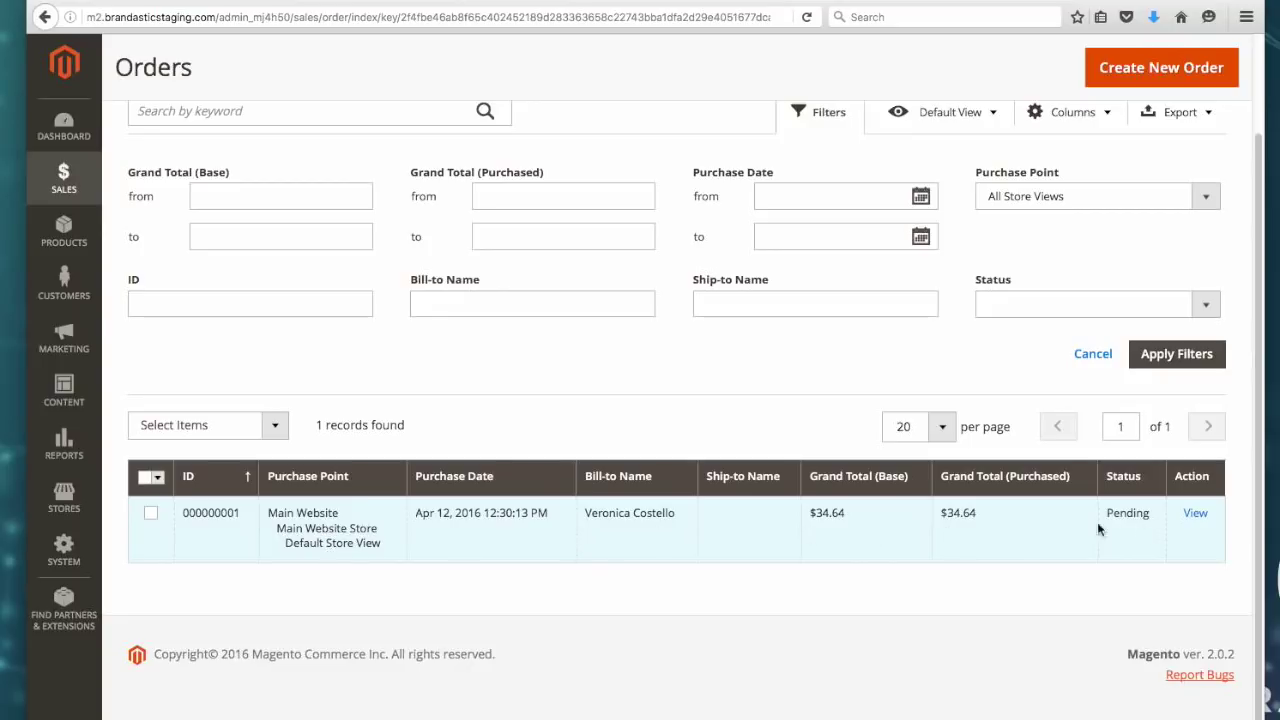
click(1195, 514)
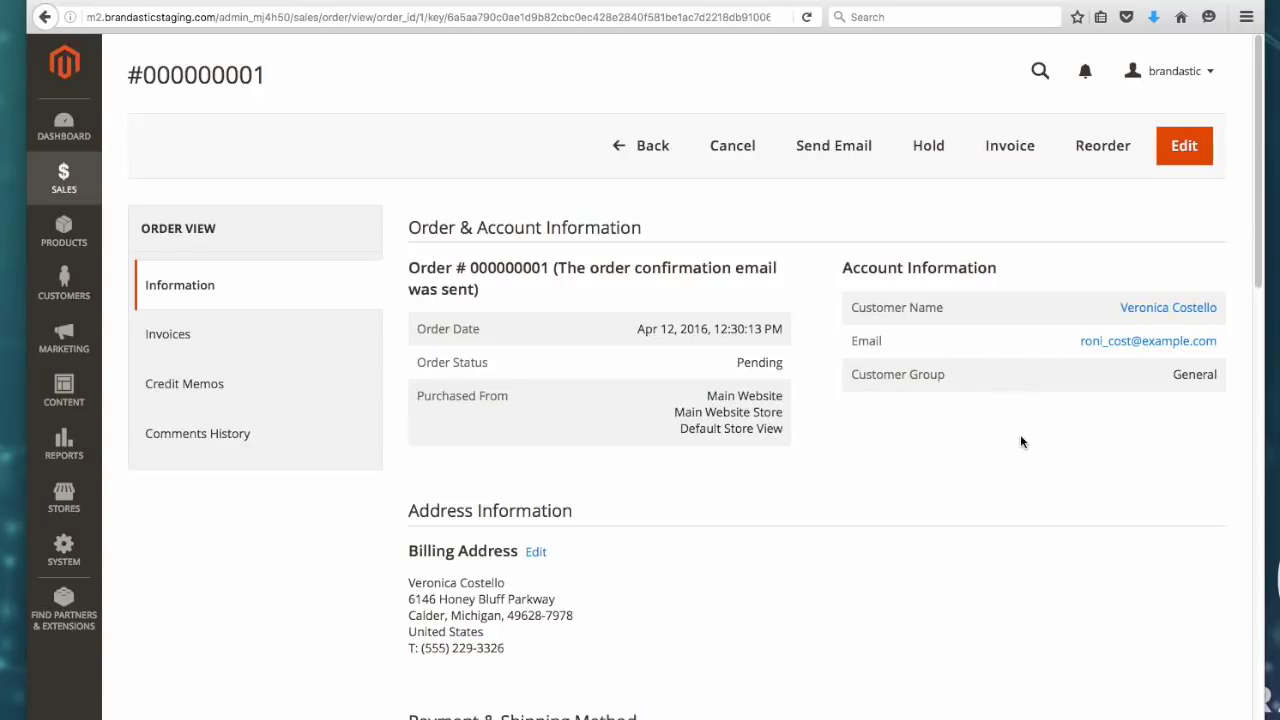
scroll(1021, 437, down, 4)
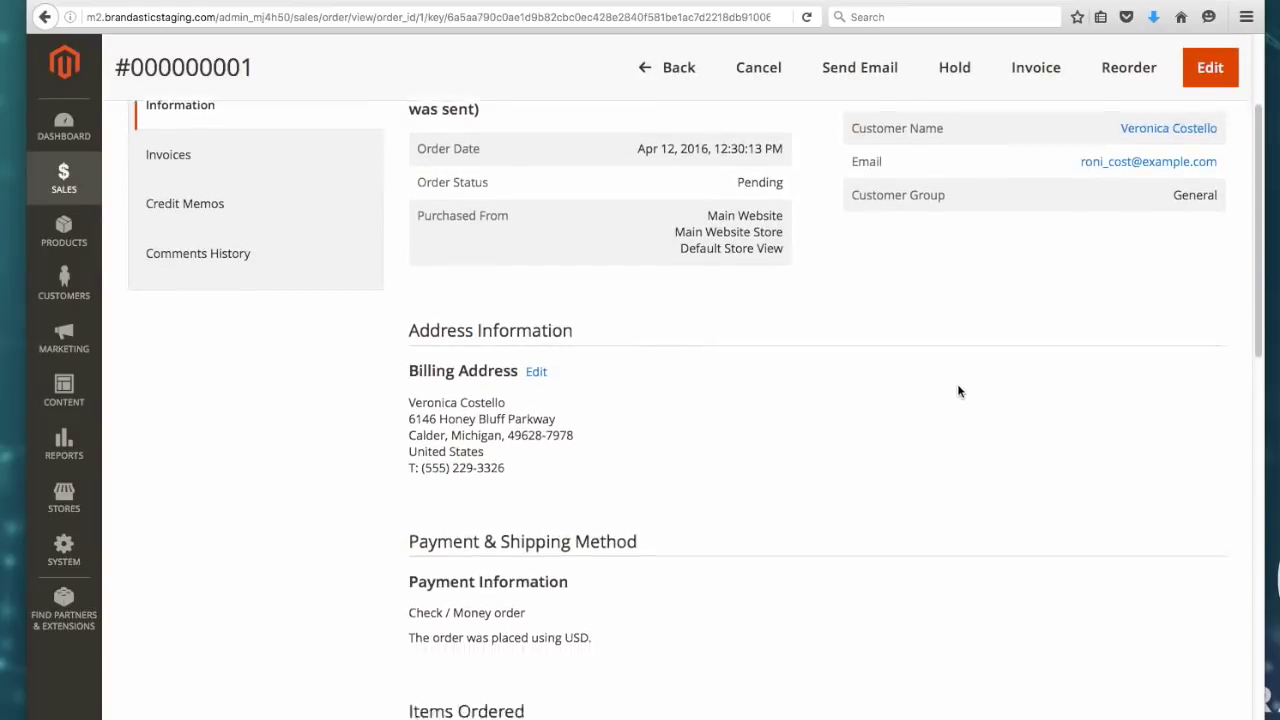
scroll(958, 391, down, 4)
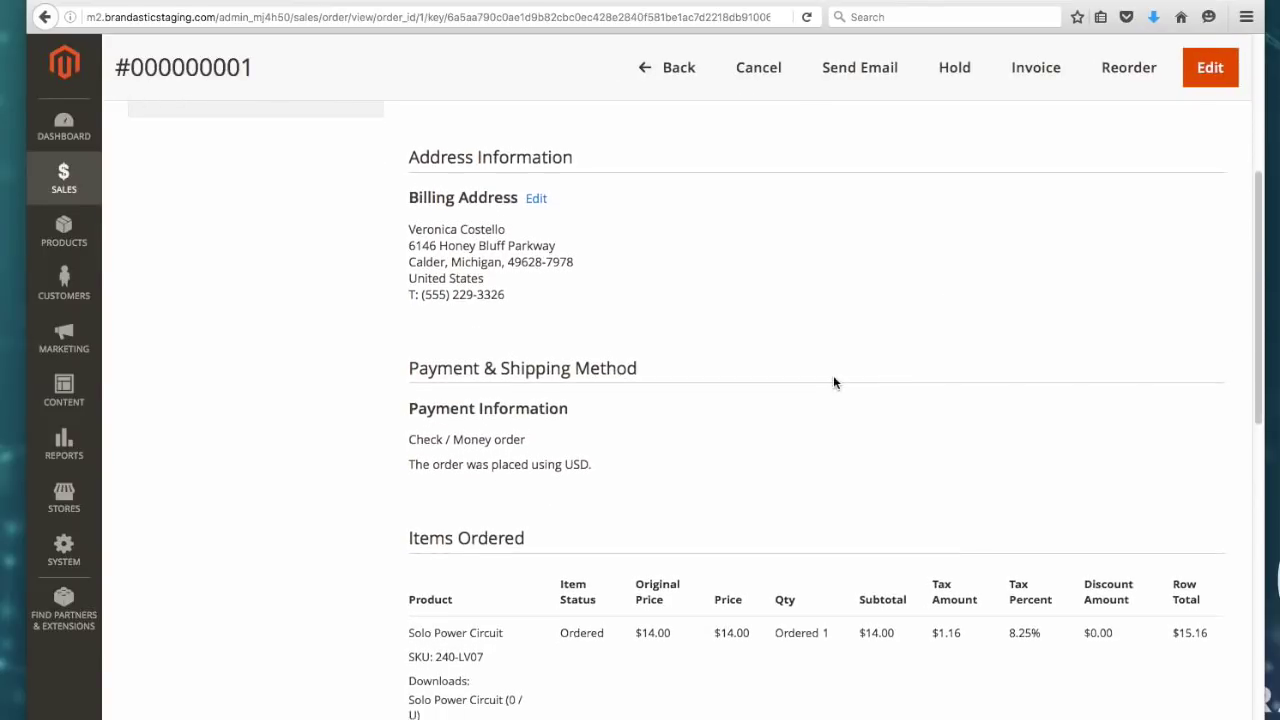
scroll(834, 382, down, 8)
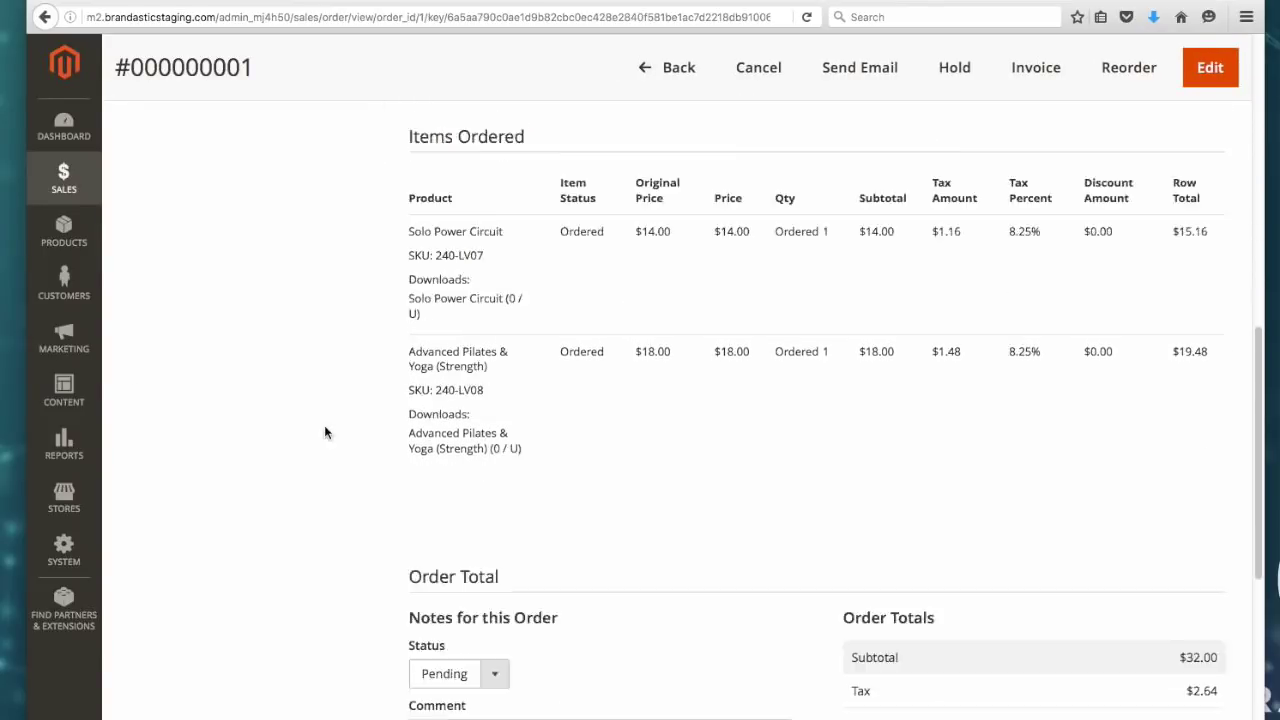
scroll(324, 432, down, 4)
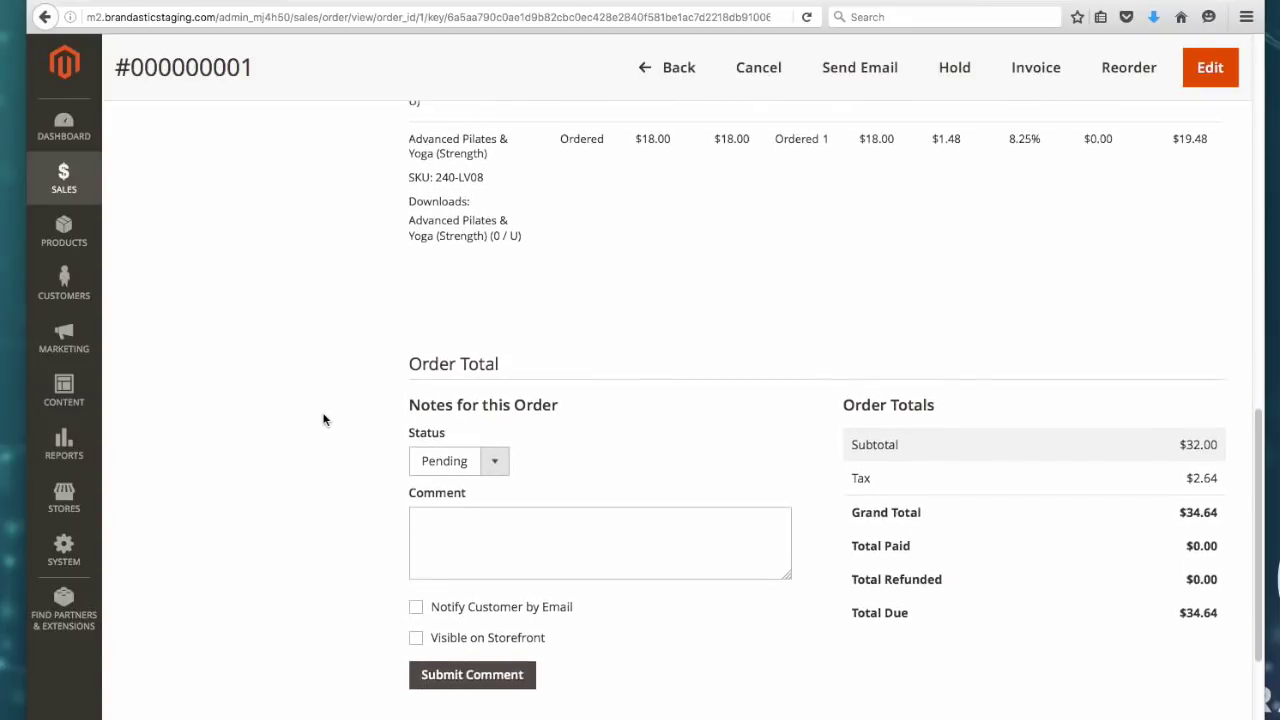
scroll(323, 419, down, 1)
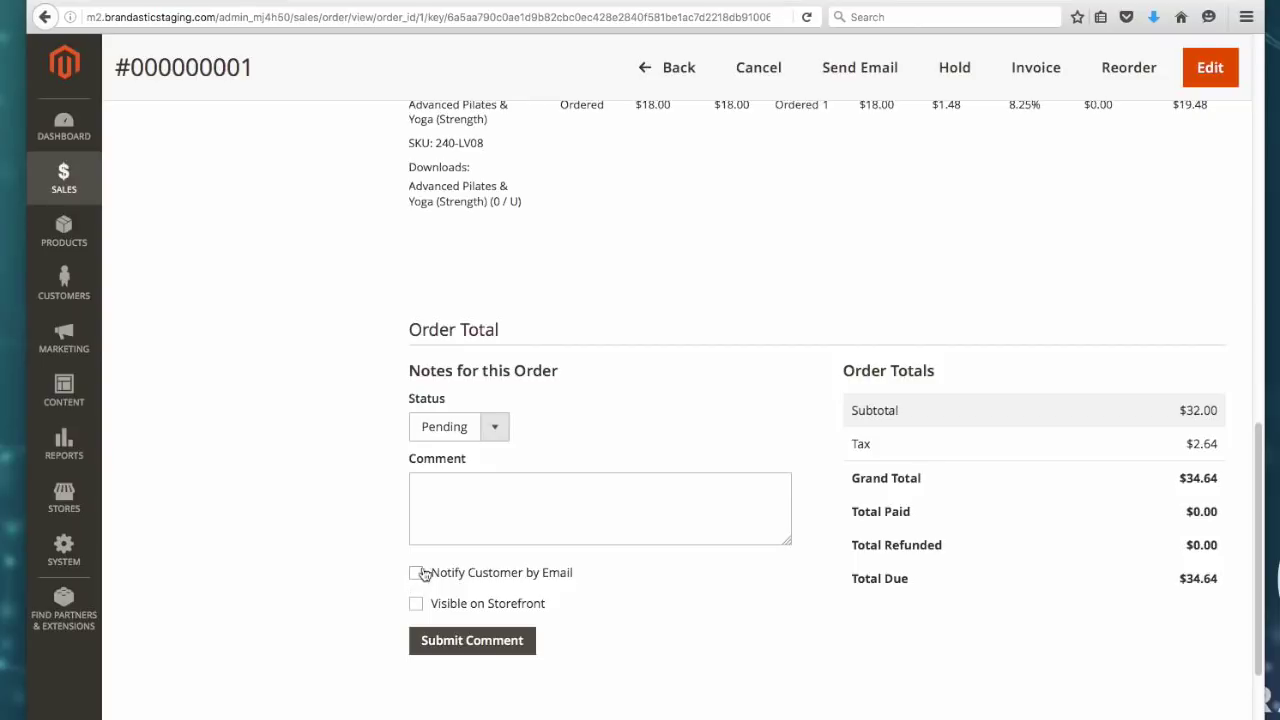
scroll(301, 306, up, 4)
scroll(349, 310, up, 10)
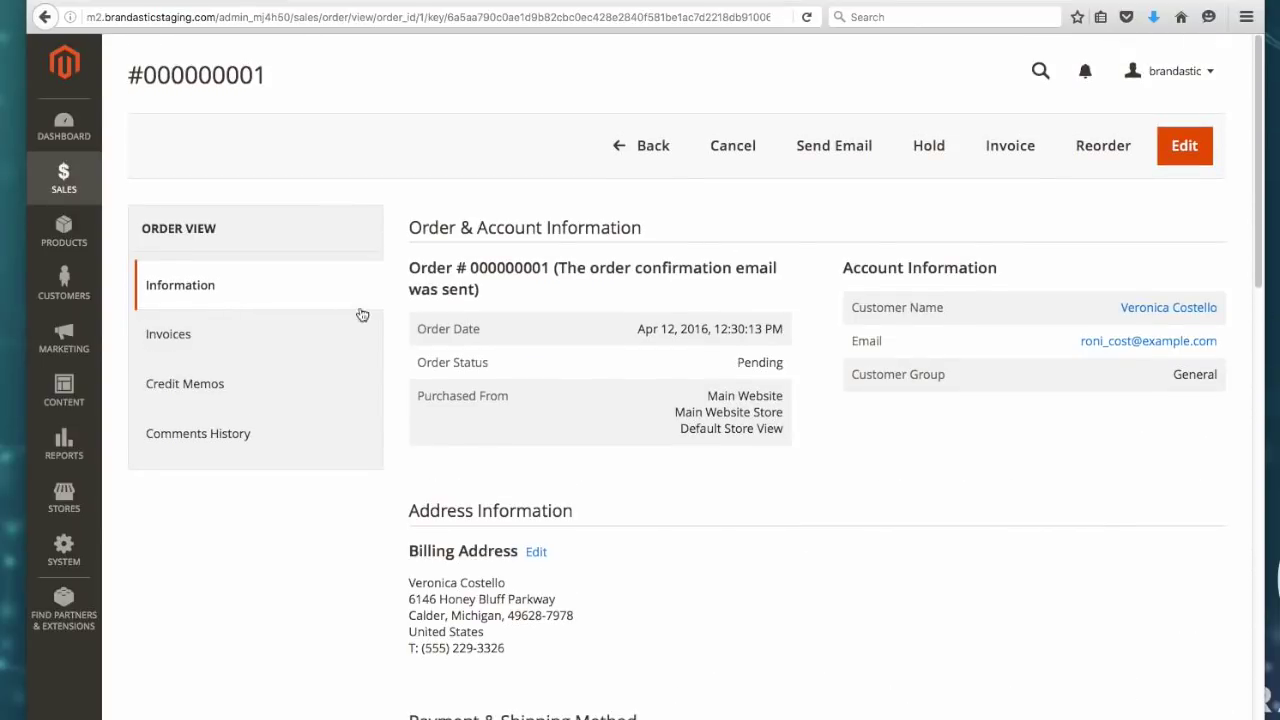
View the order's Invoices, Credit Memos and Comments History sections
click(62, 185)
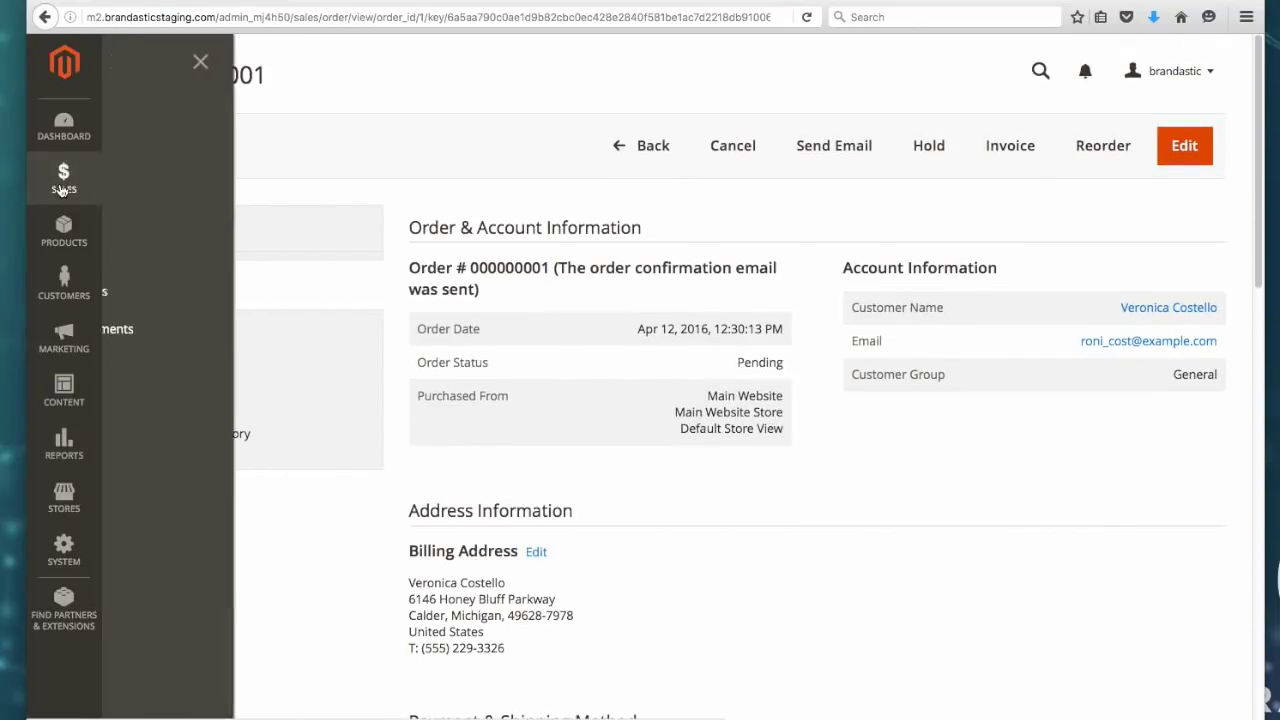
click(655, 422)
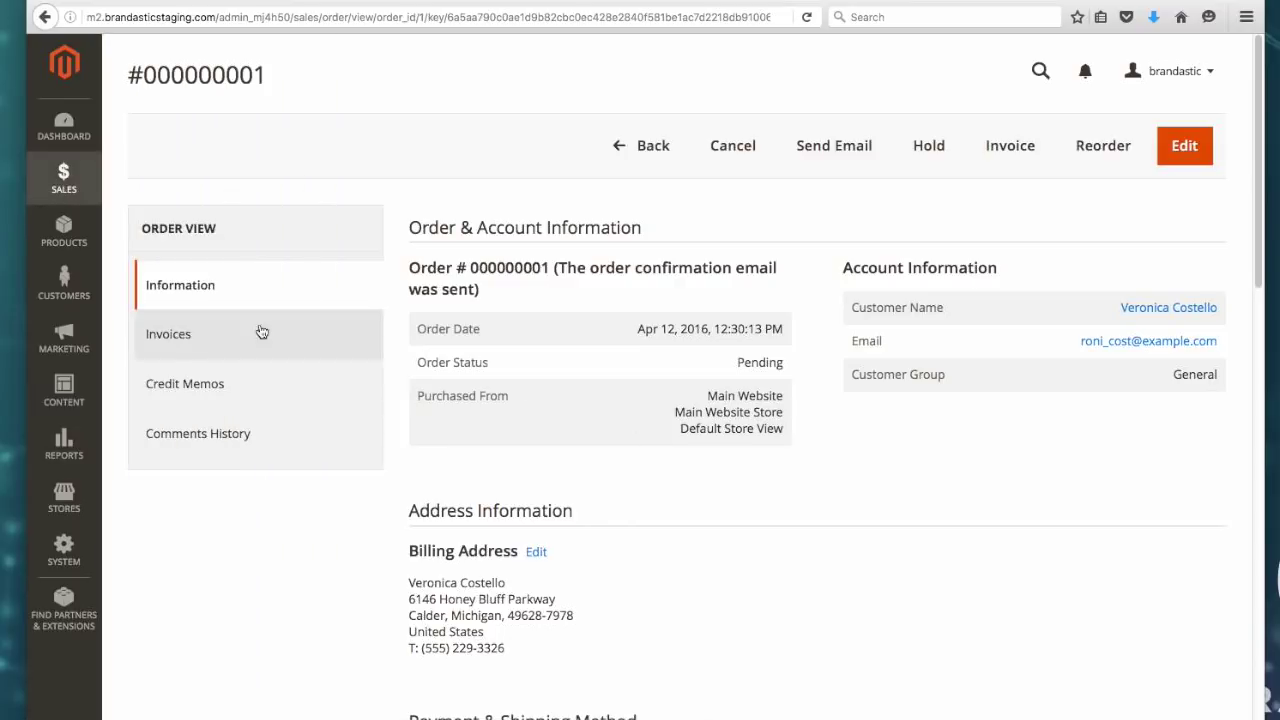
click(180, 340)
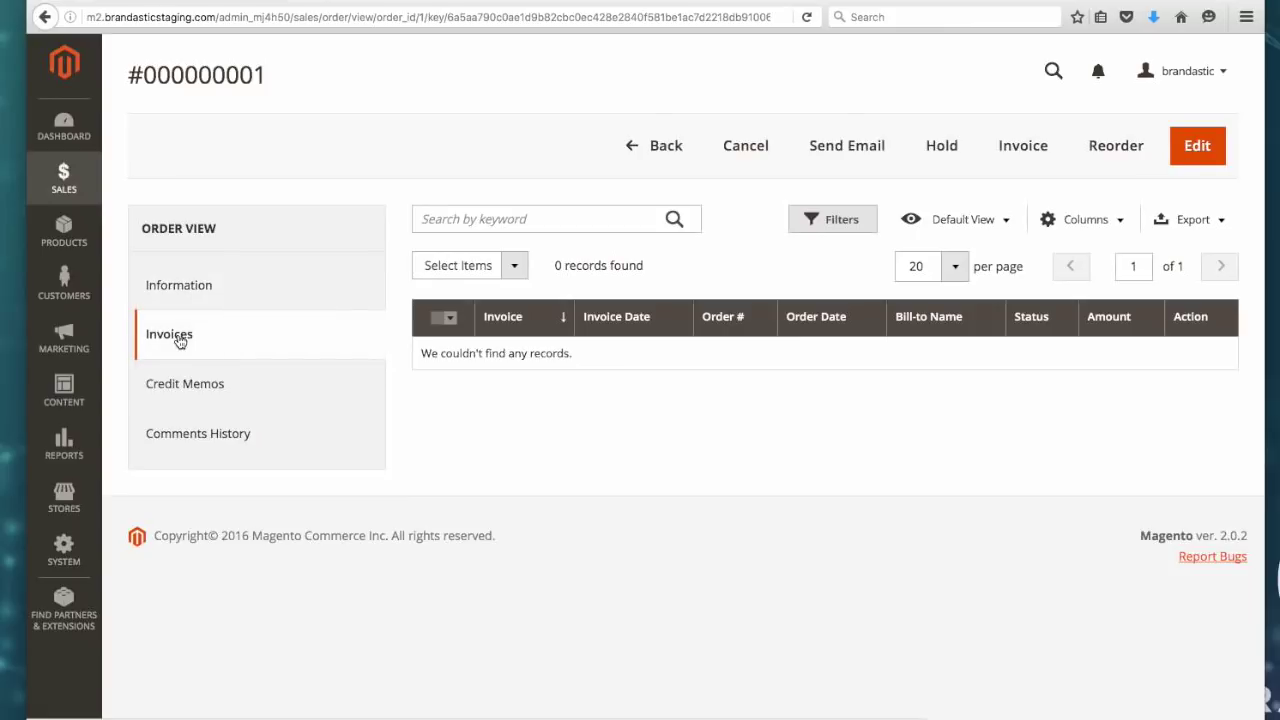
click(184, 400)
click(187, 440)
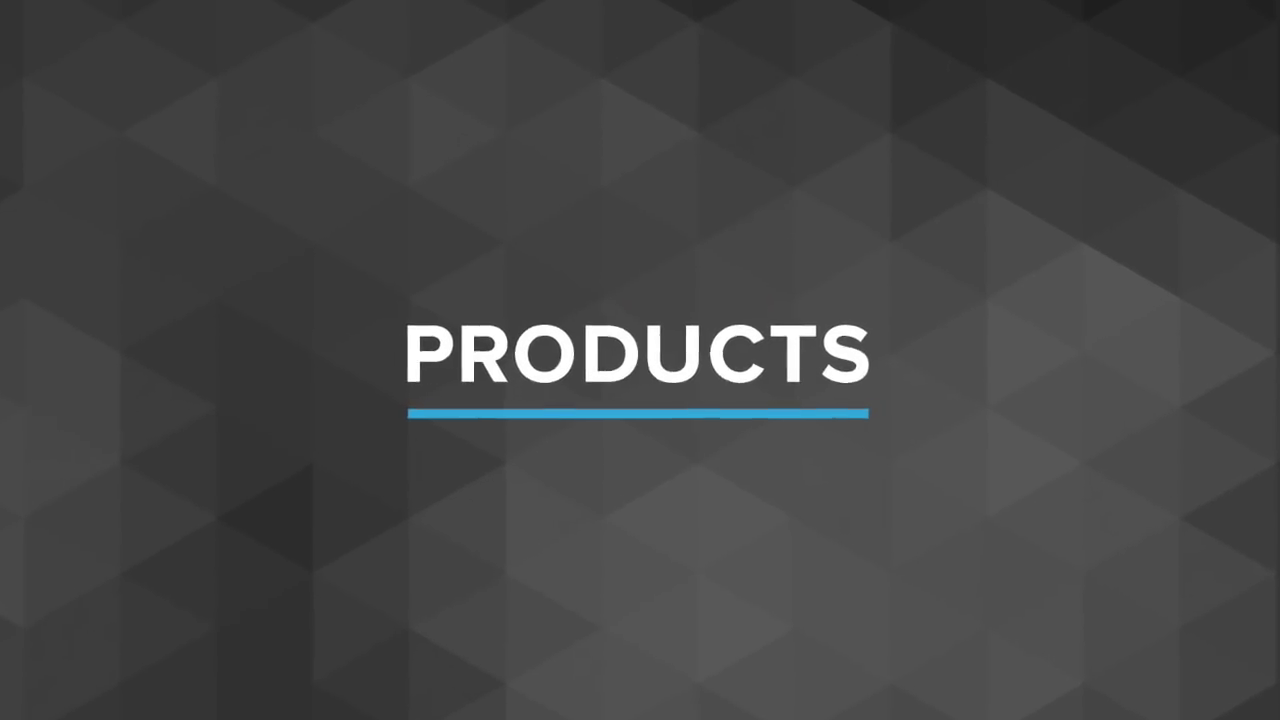
Open the product Catalog and check the bulk actions offered for products
click(64, 230)
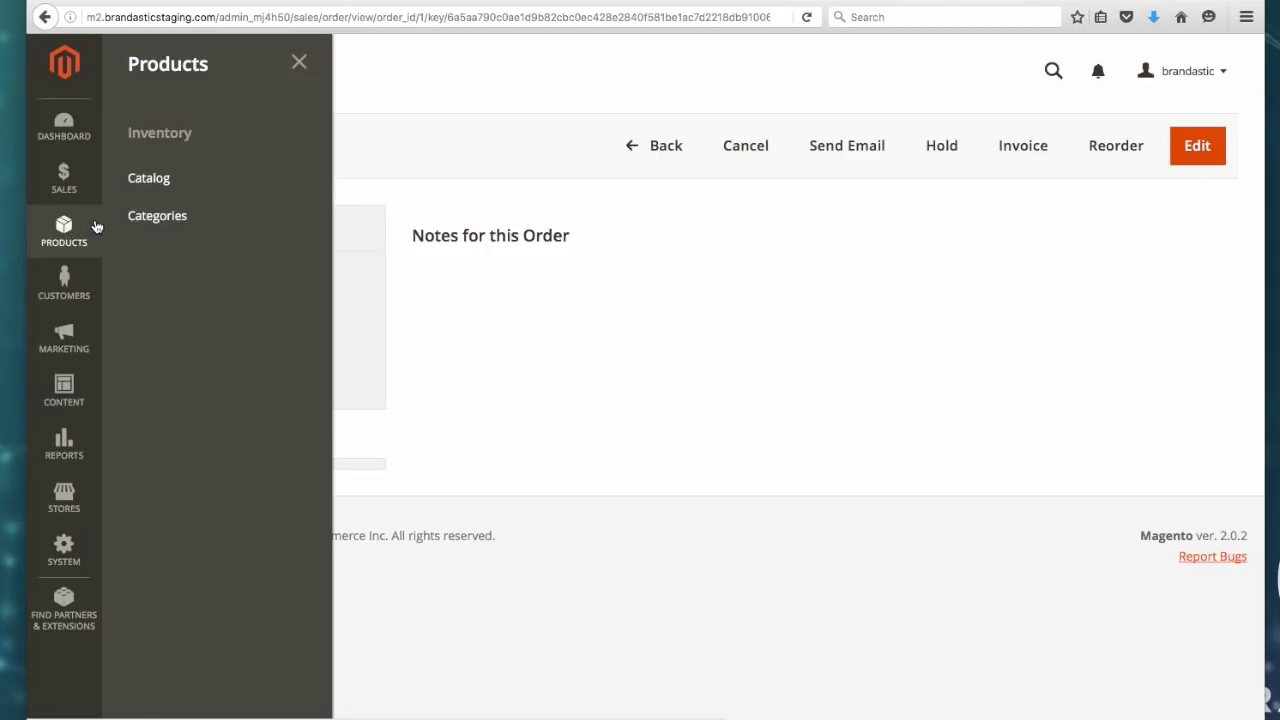
click(156, 182)
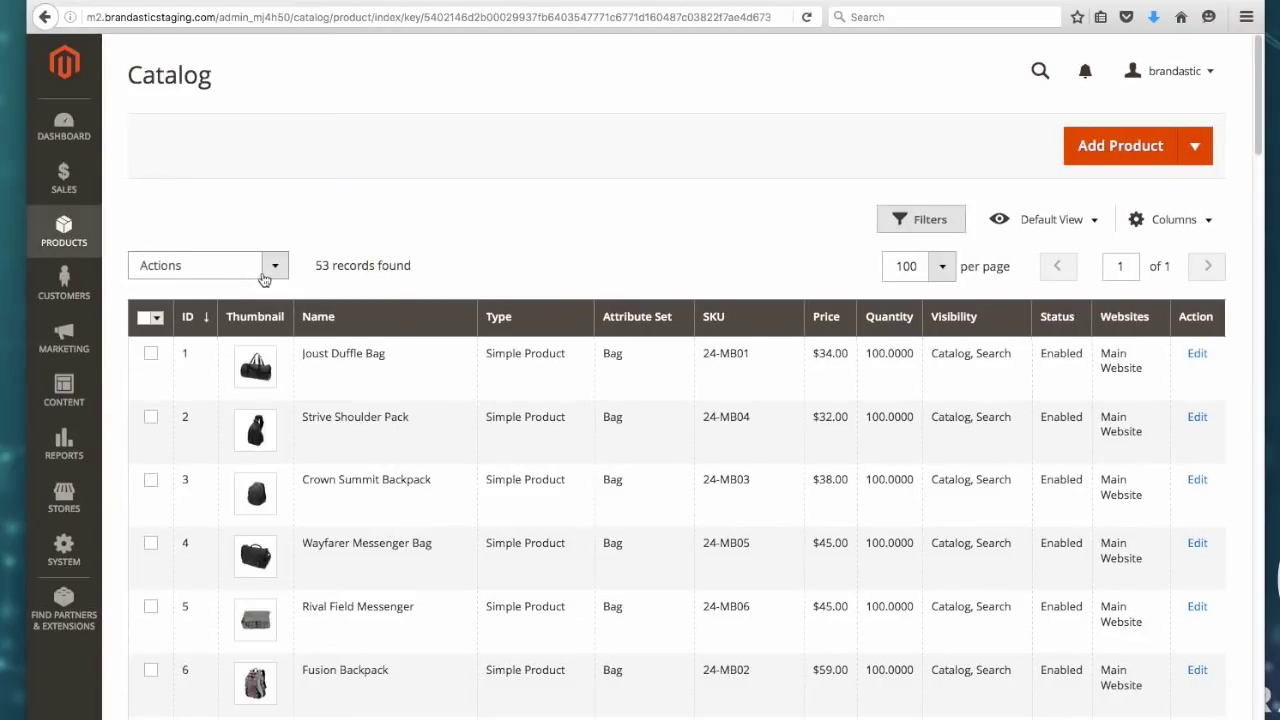
click(268, 268)
Check the catalog grid's filters, saved view choices and column options
click(926, 222)
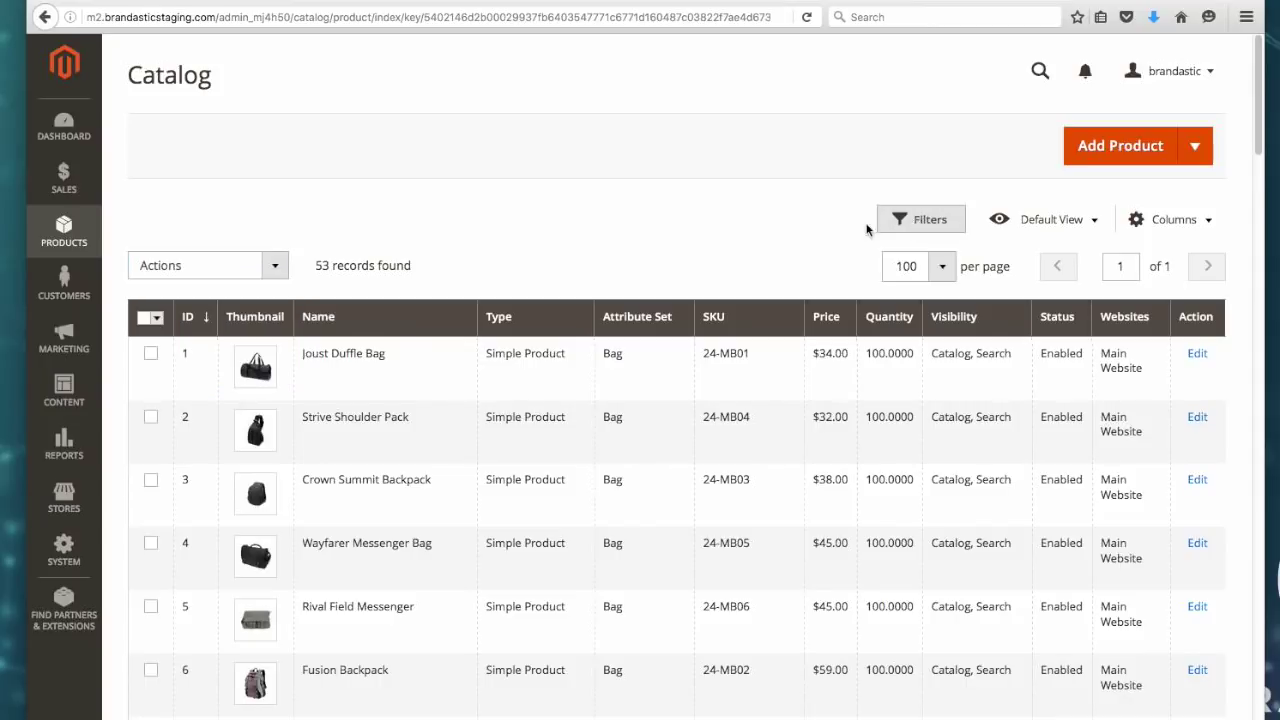
click(920, 221)
click(917, 225)
click(1043, 225)
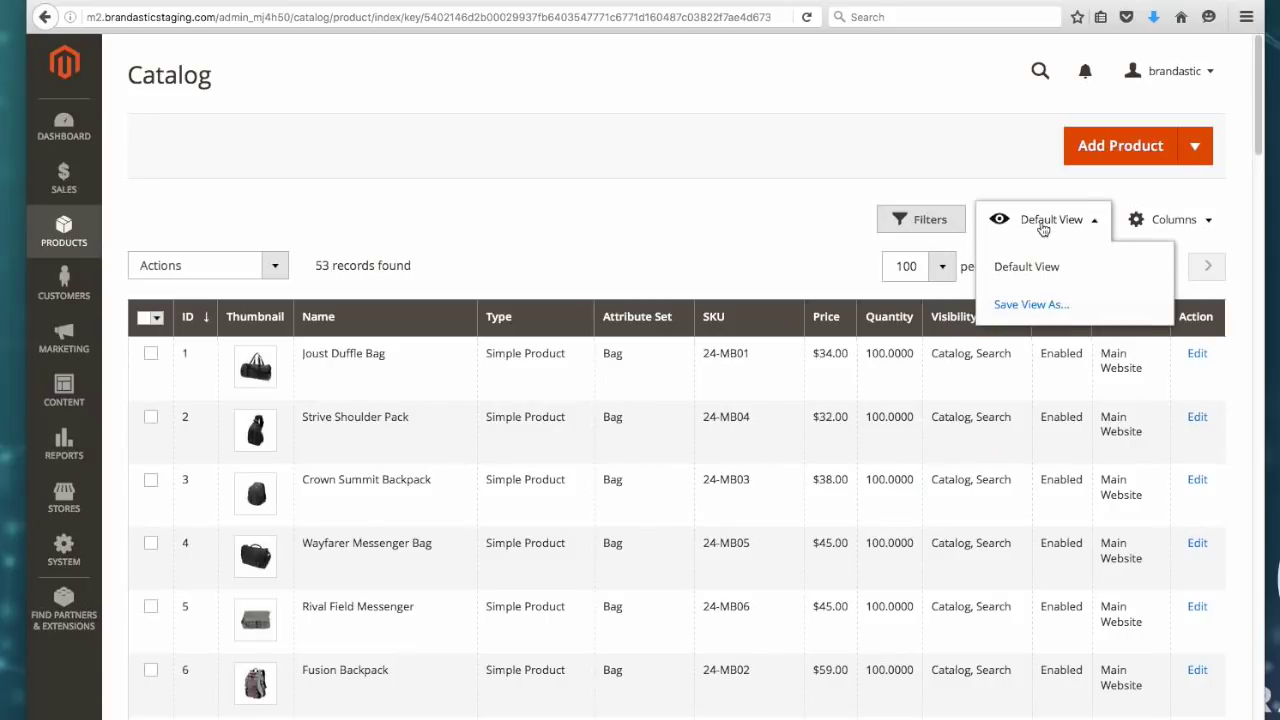
click(1216, 228)
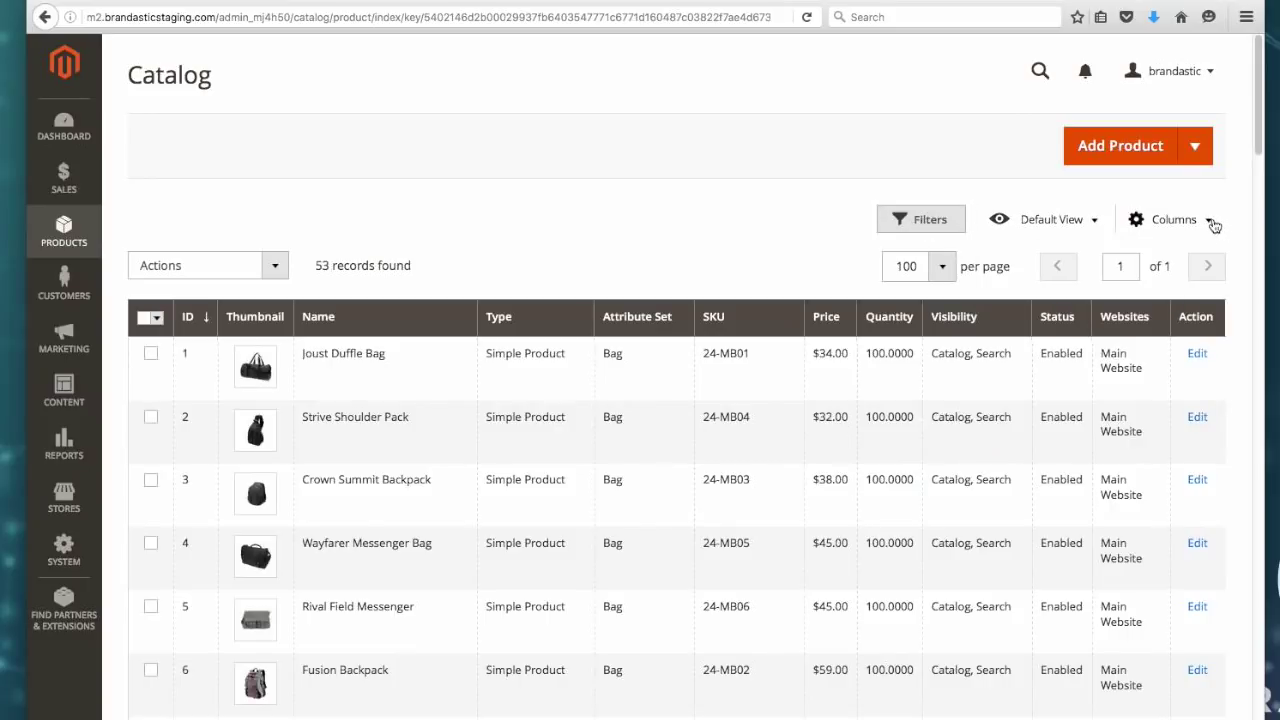
Review the columns selectable for the product grid and look over the listed products
click(1020, 224)
click(1171, 220)
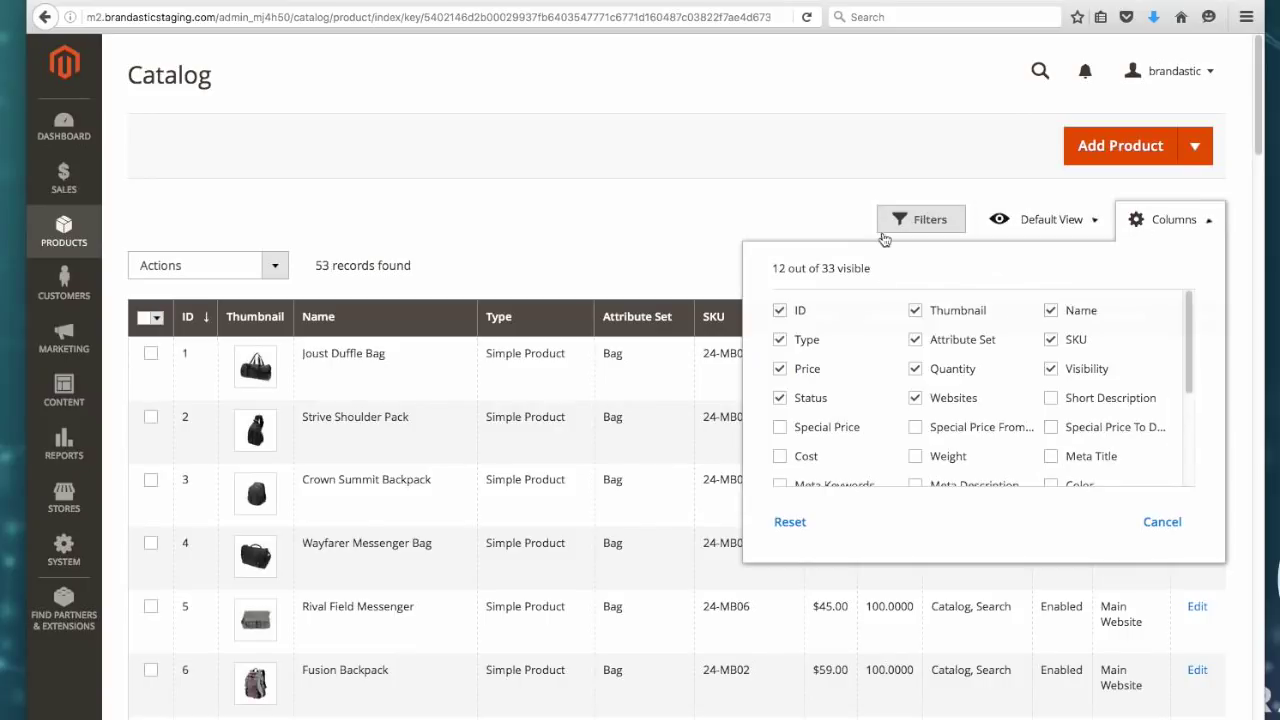
click(513, 257)
scroll(518, 260, down, 3)
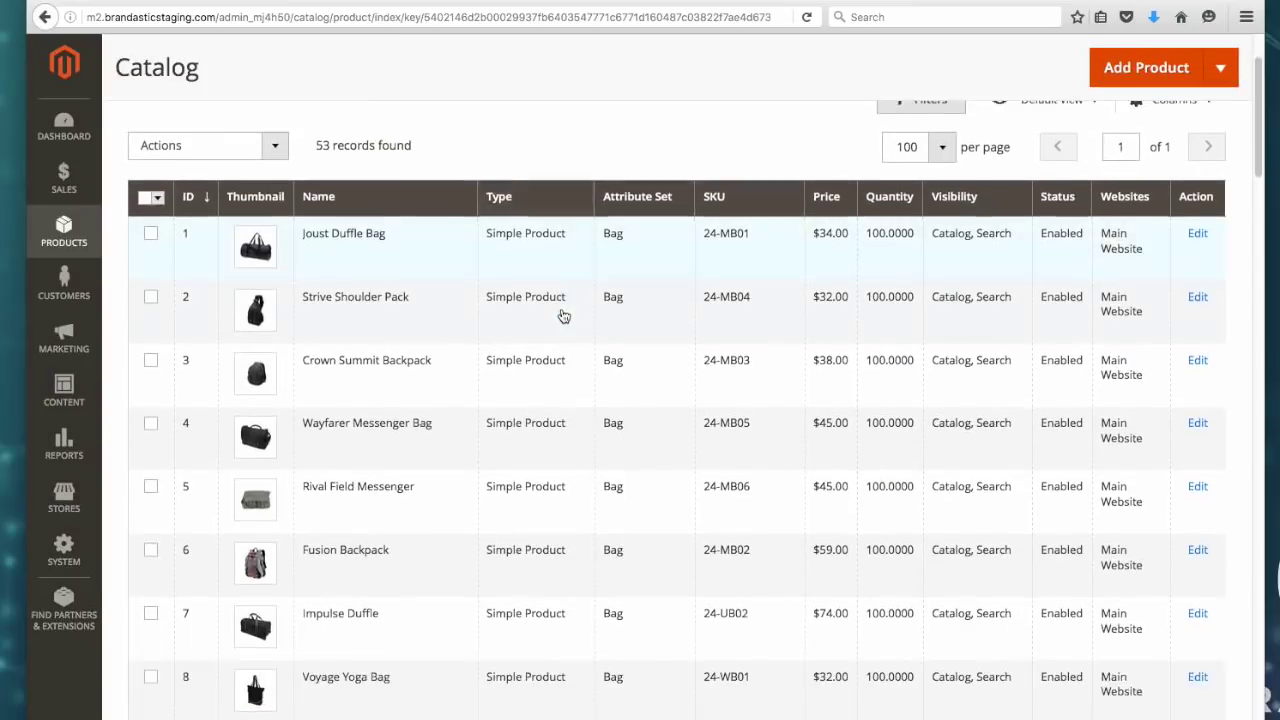
scroll(559, 310, up, 3)
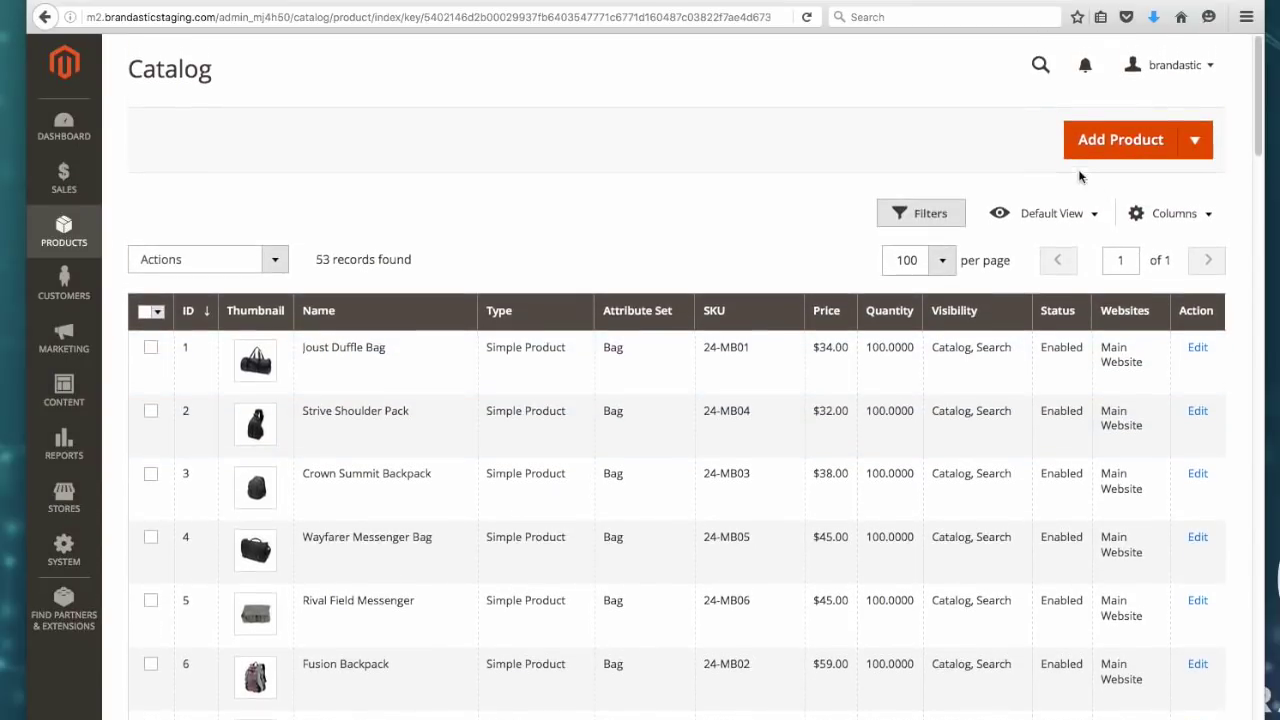
Check the product types available for a new product, view the blank Simple Product form and return to the catalog
click(1196, 150)
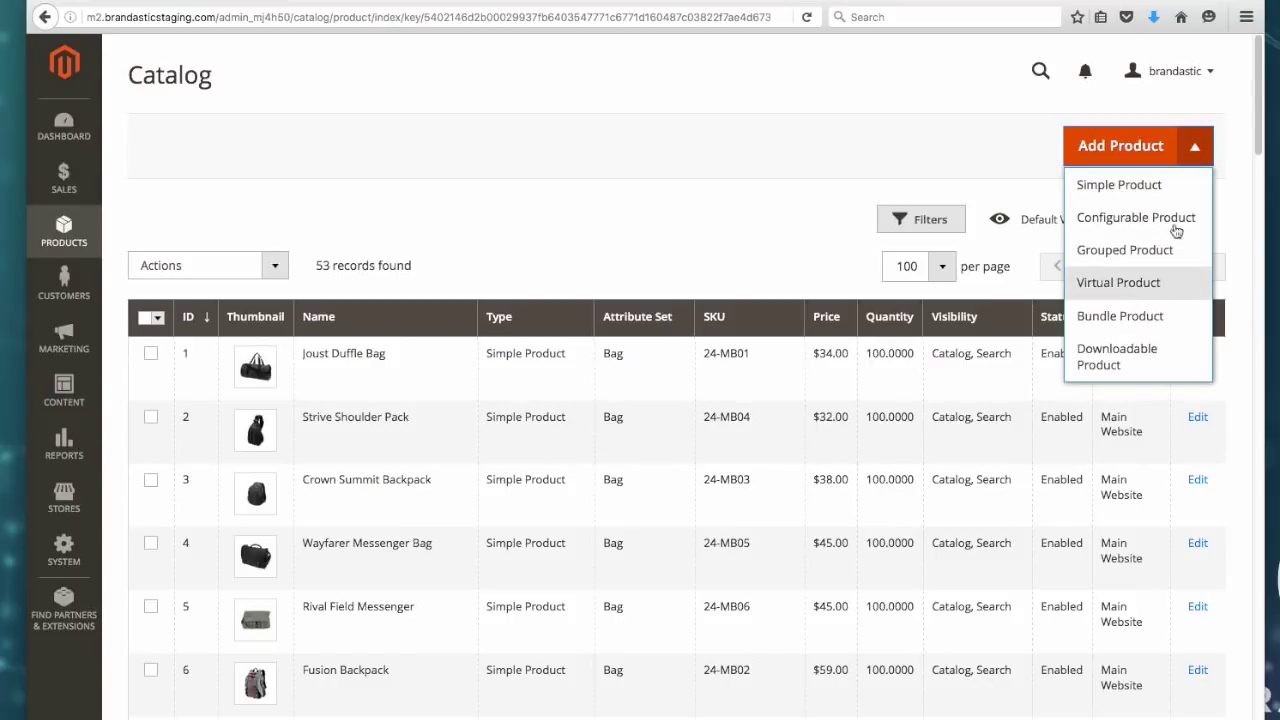
click(1117, 188)
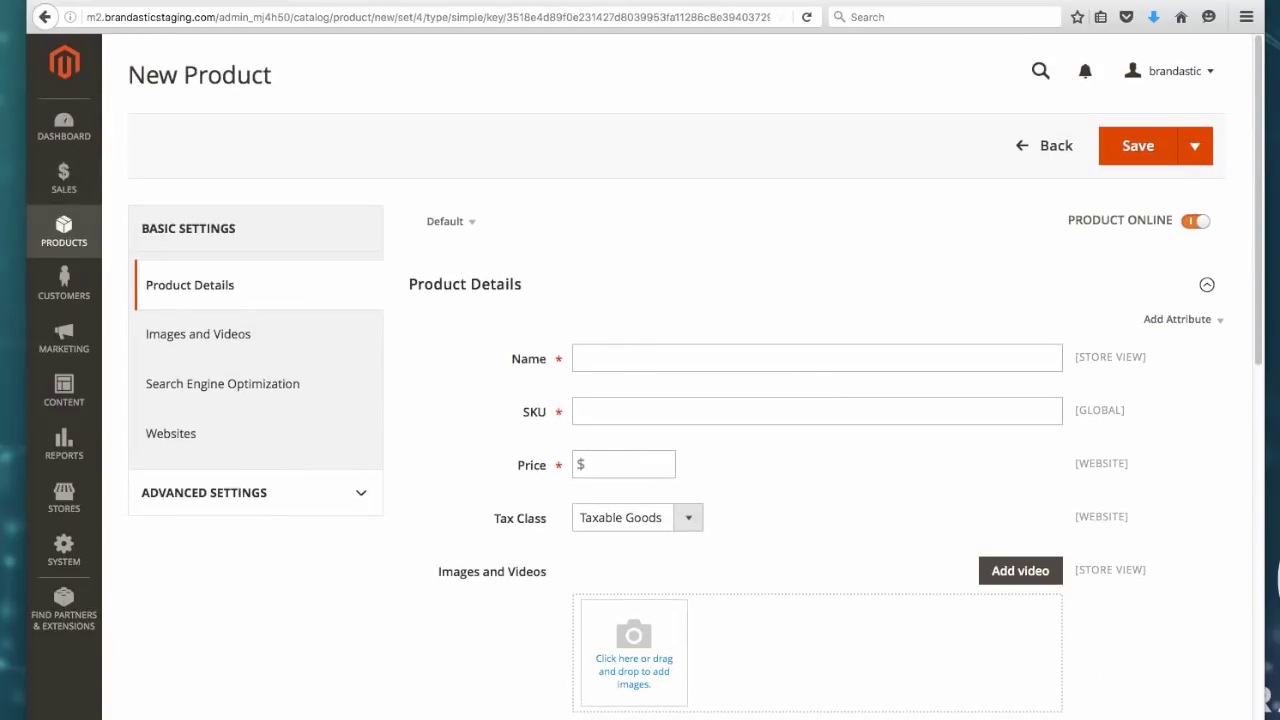
click(1048, 148)
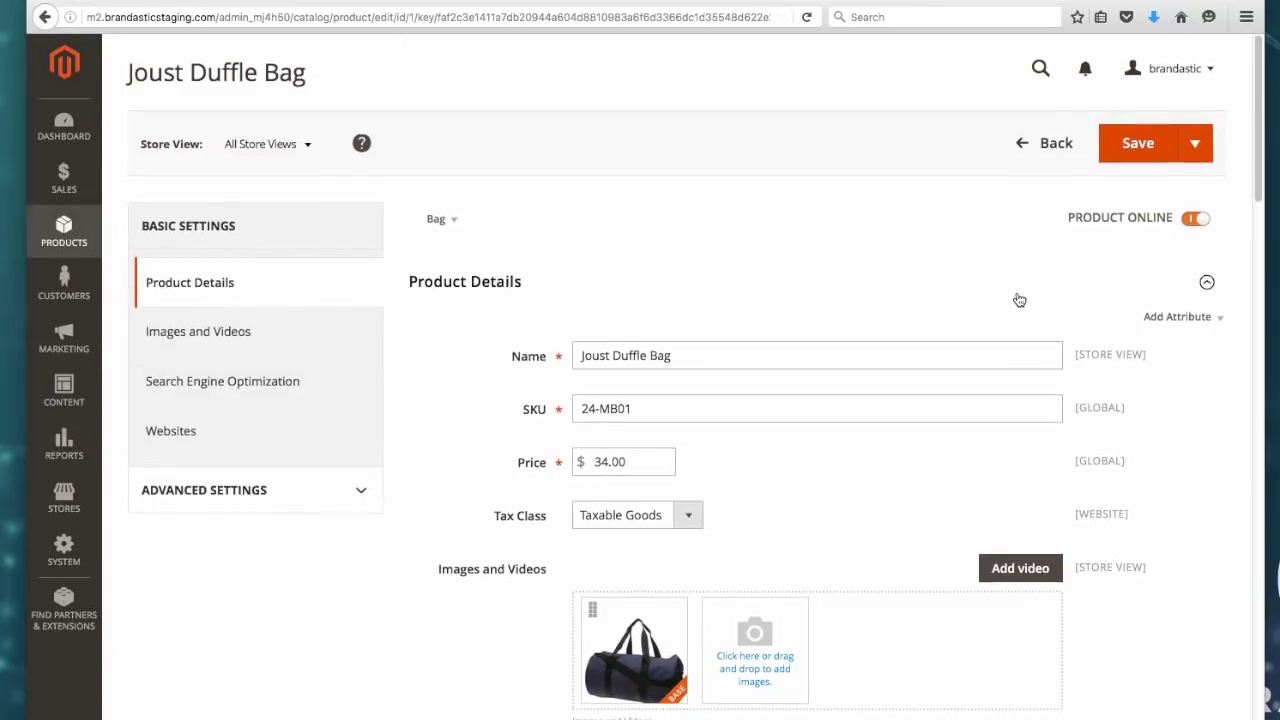
Open the Joust Duffle Bag product and examine its price, images, quantity, weight, categories, description and activity fields
scroll(776, 361, down, 2)
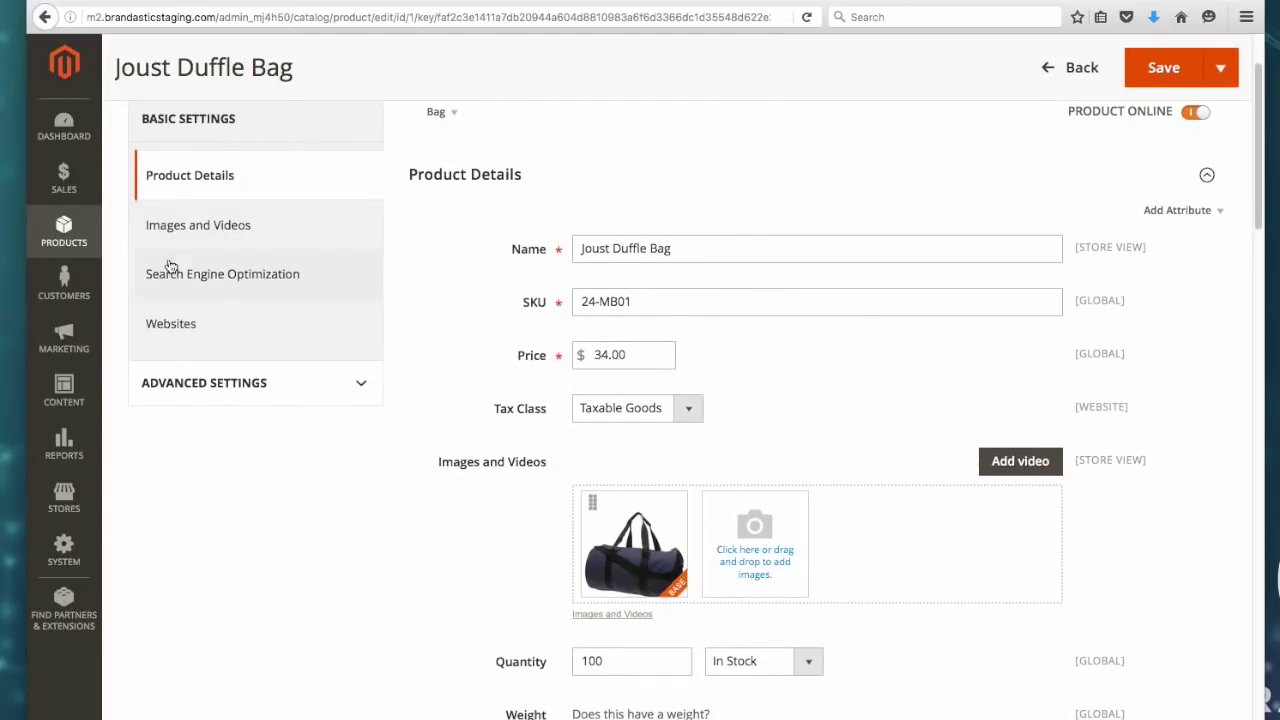
scroll(1023, 458, down, 3)
scroll(971, 434, up, 1)
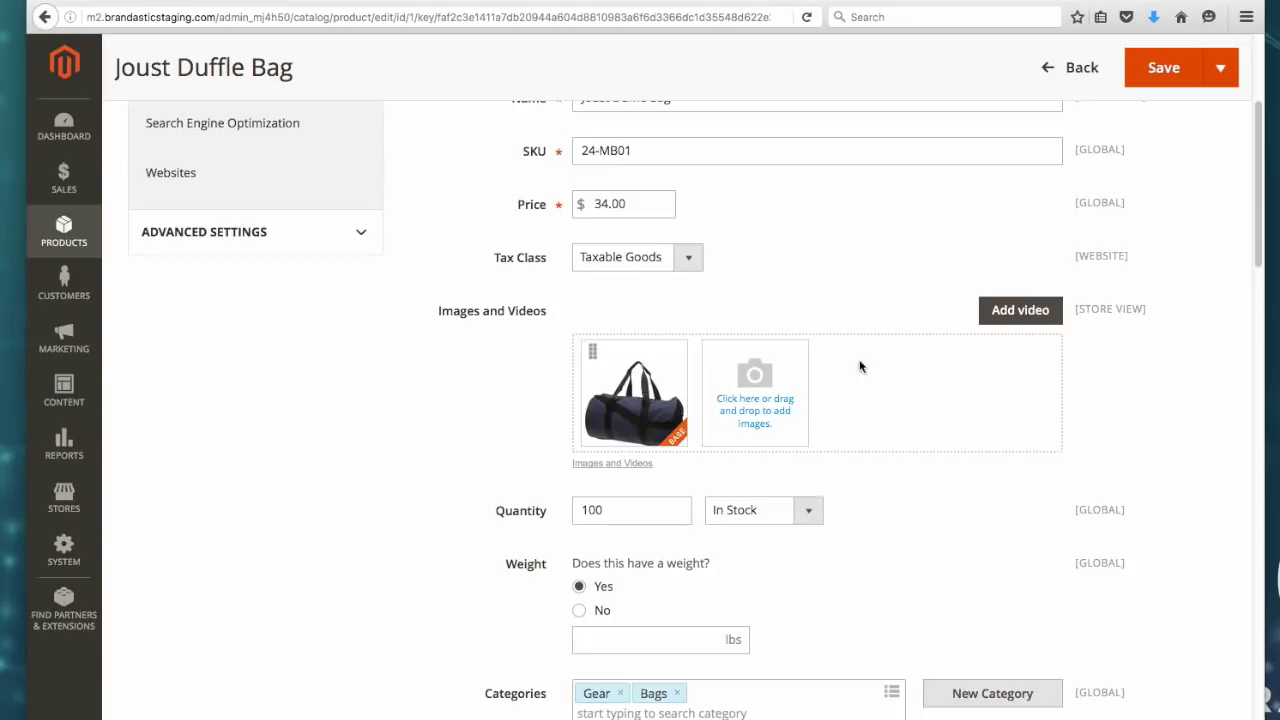
scroll(991, 331, down, 4)
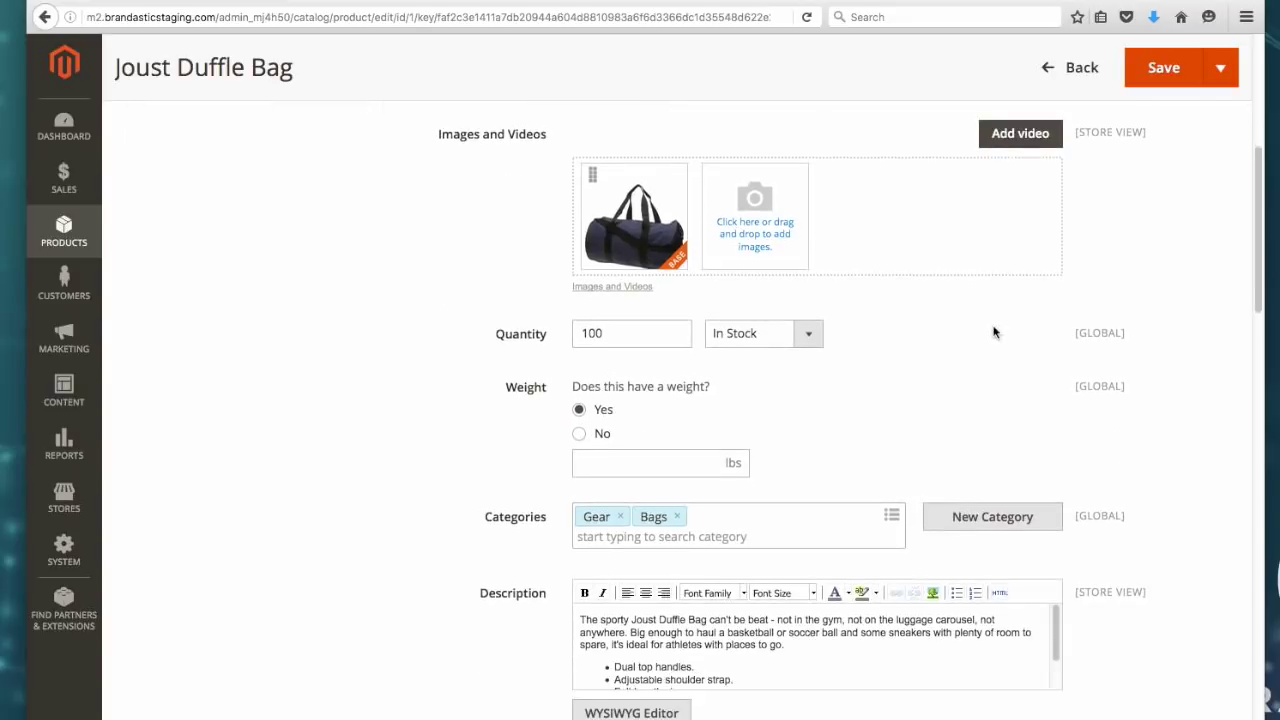
scroll(905, 420, down, 6)
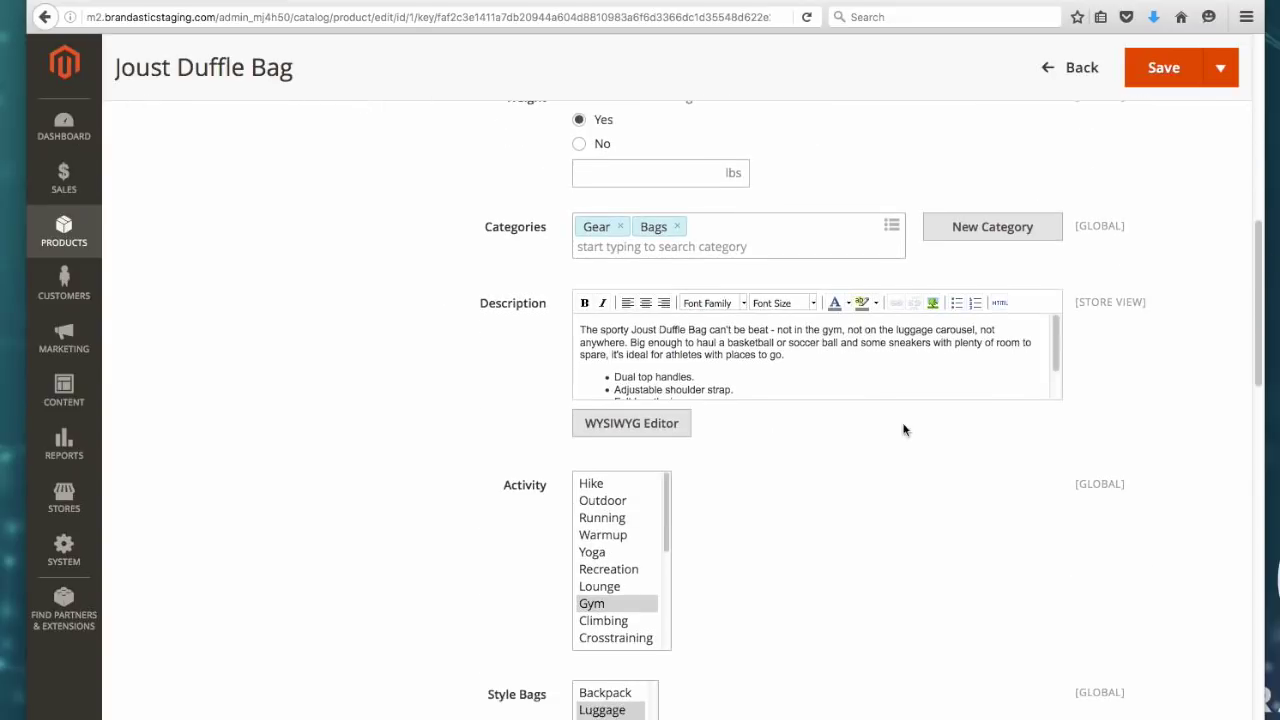
scroll(905, 415, down, 7)
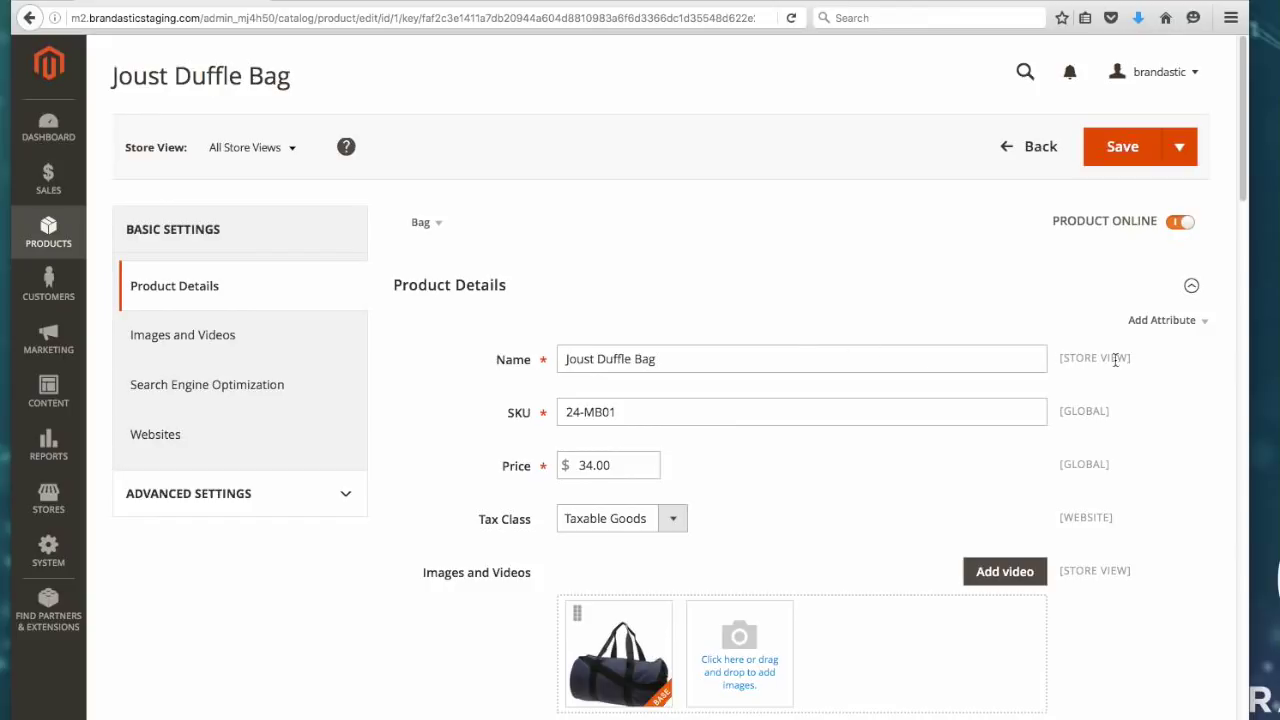
Examine the store view, website and global scope labels beside the Joust Duffle Bag's detail fields, down through the Features attribute
scroll(1068, 645, down, 5)
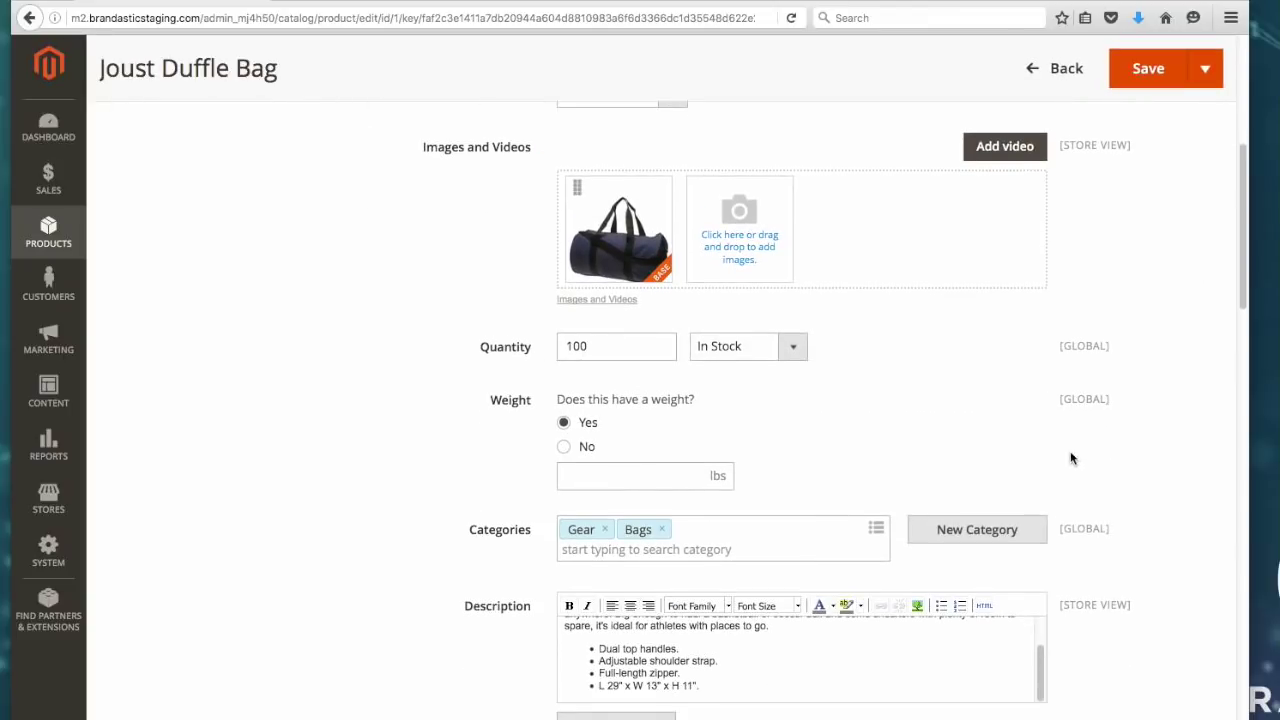
scroll(1094, 510, down, 2)
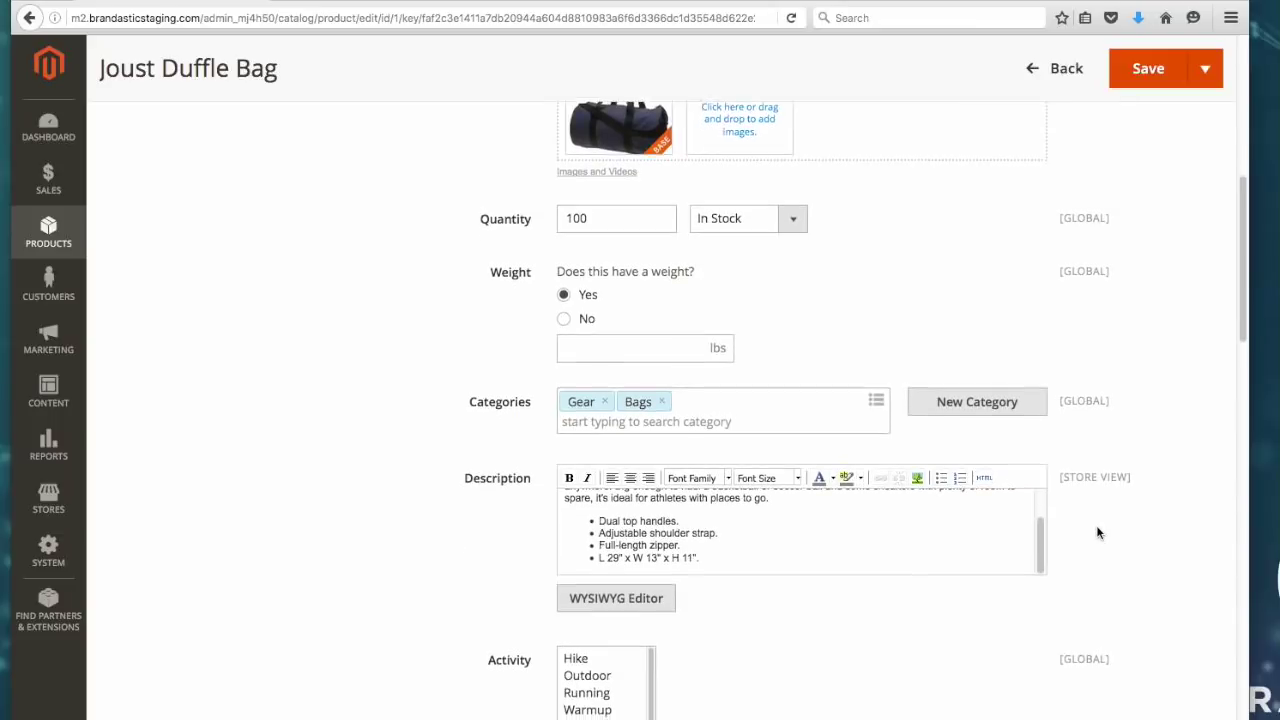
scroll(1096, 530, down, 3)
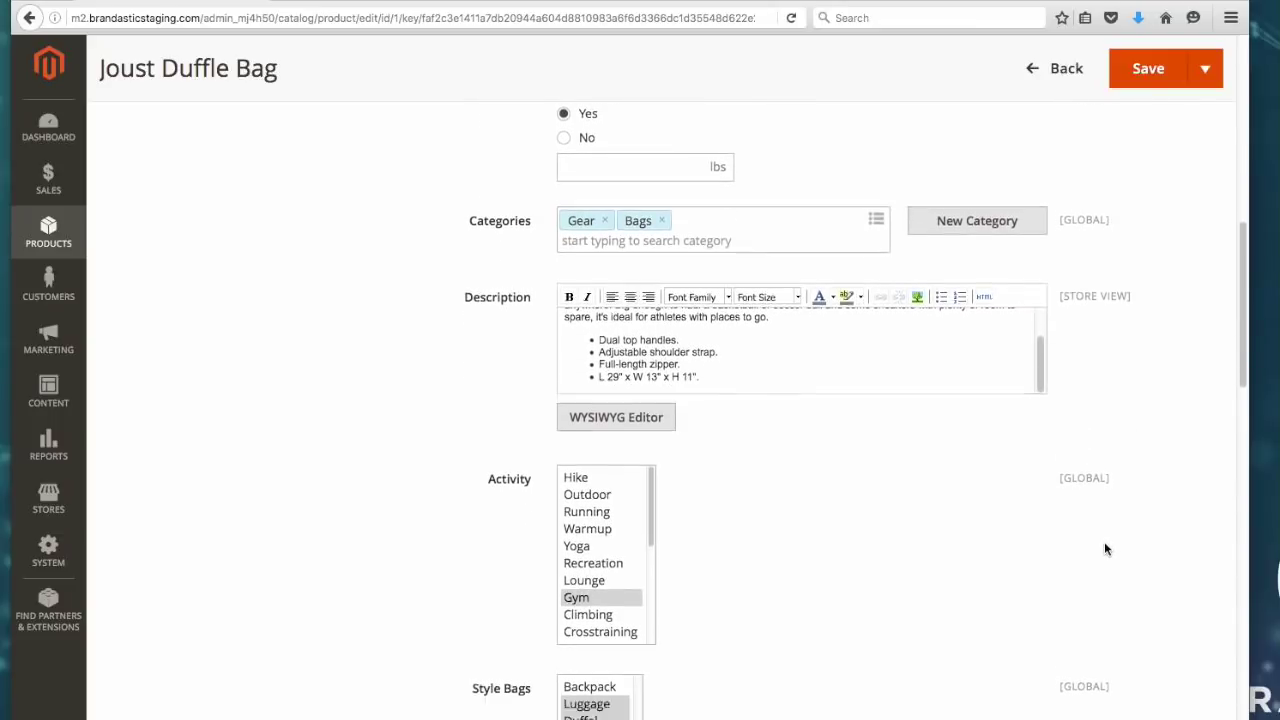
scroll(1099, 530, down, 9)
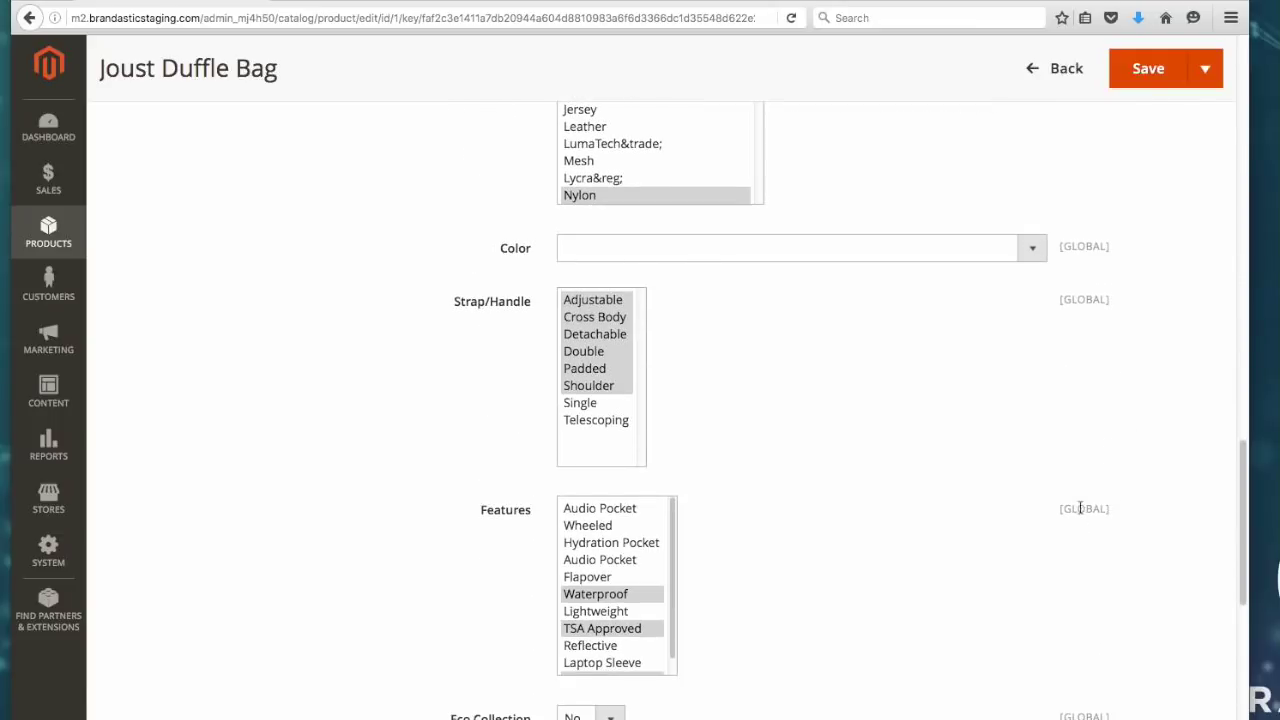
scroll(1033, 591, down, 2)
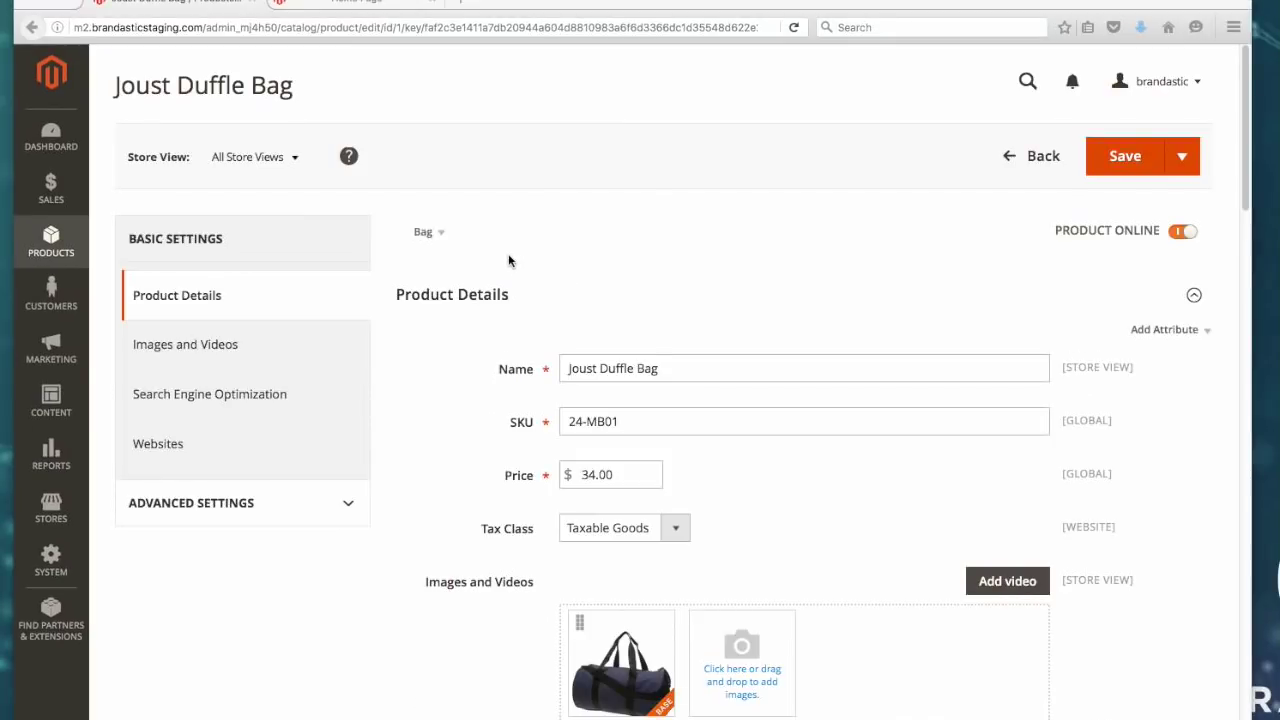
Check the bag's attribute set choice, collapse and re-expand Product Details, and look at the Add Attribute search
click(438, 234)
click(908, 295)
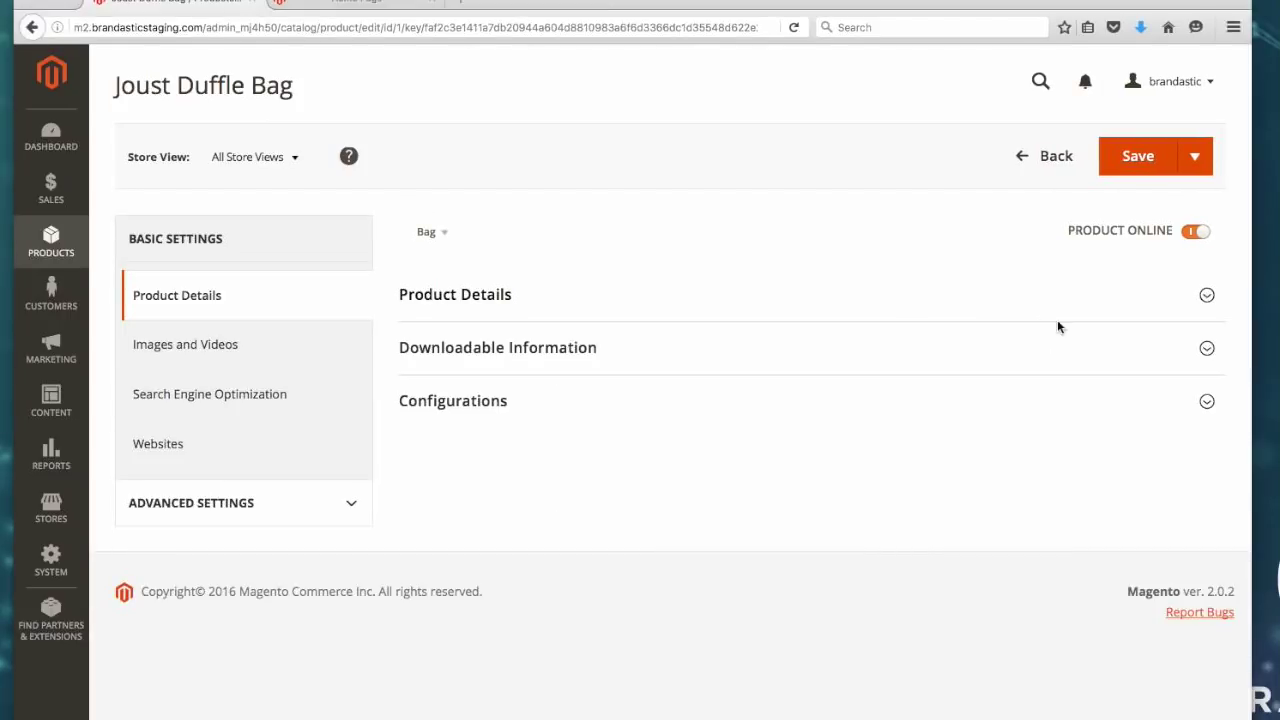
click(448, 292)
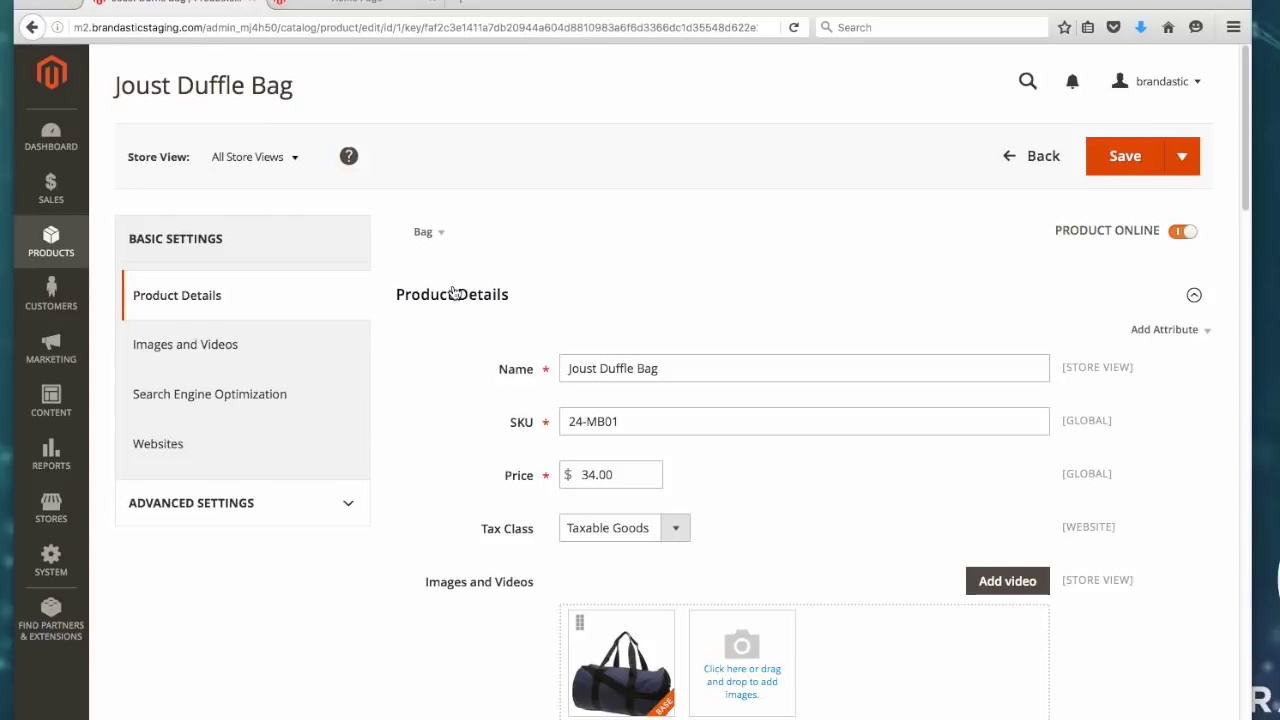
click(1207, 331)
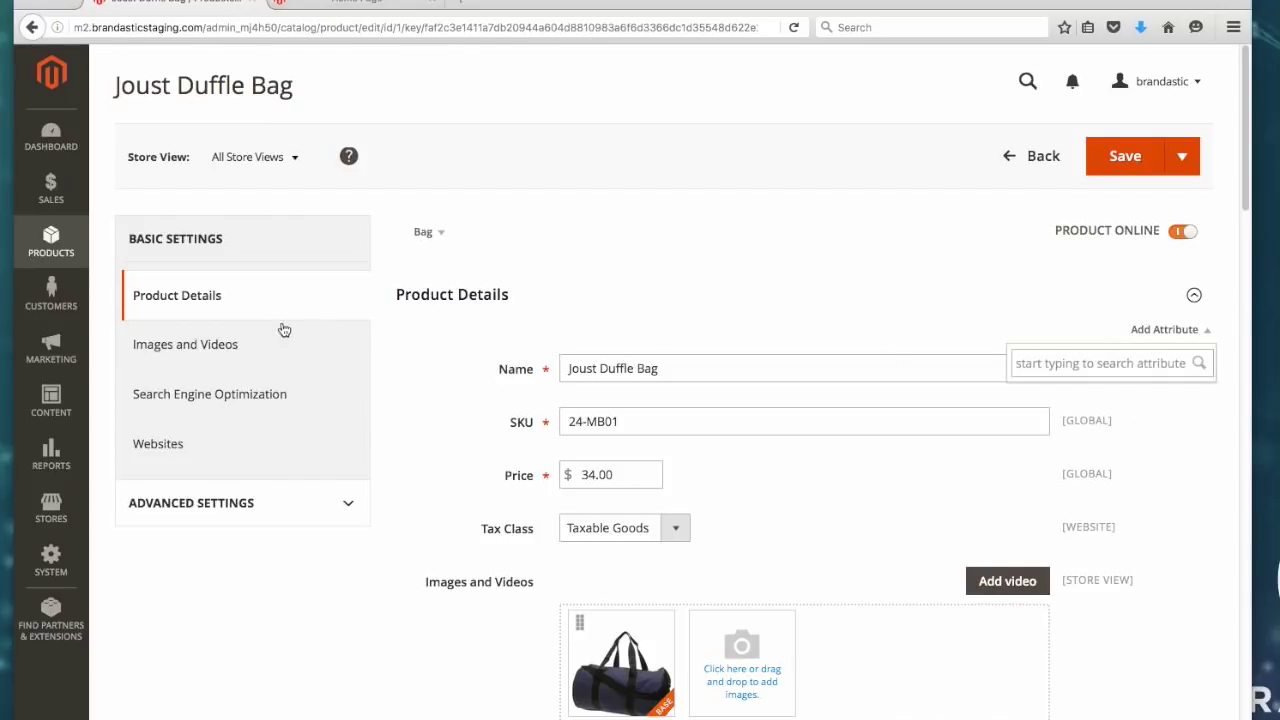
click(322, 607)
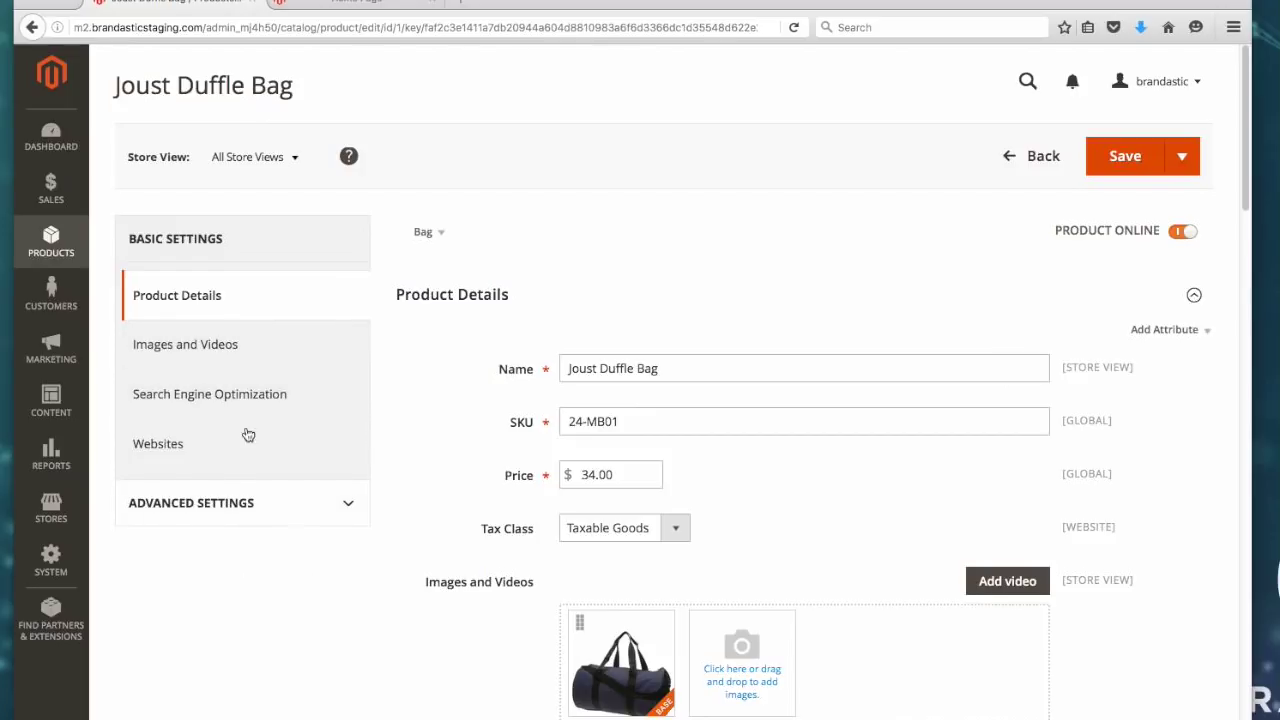
View the product's Images and Videos, Search Engine Optimization and Websites settings
click(225, 349)
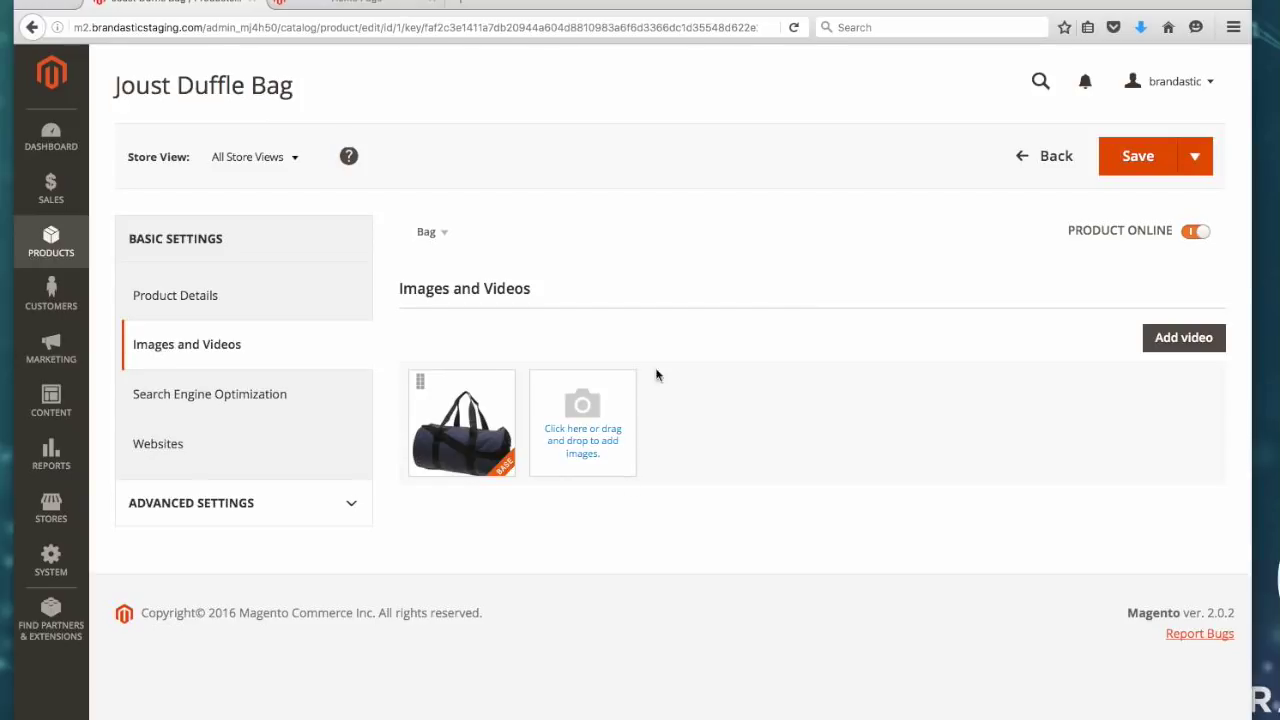
click(199, 396)
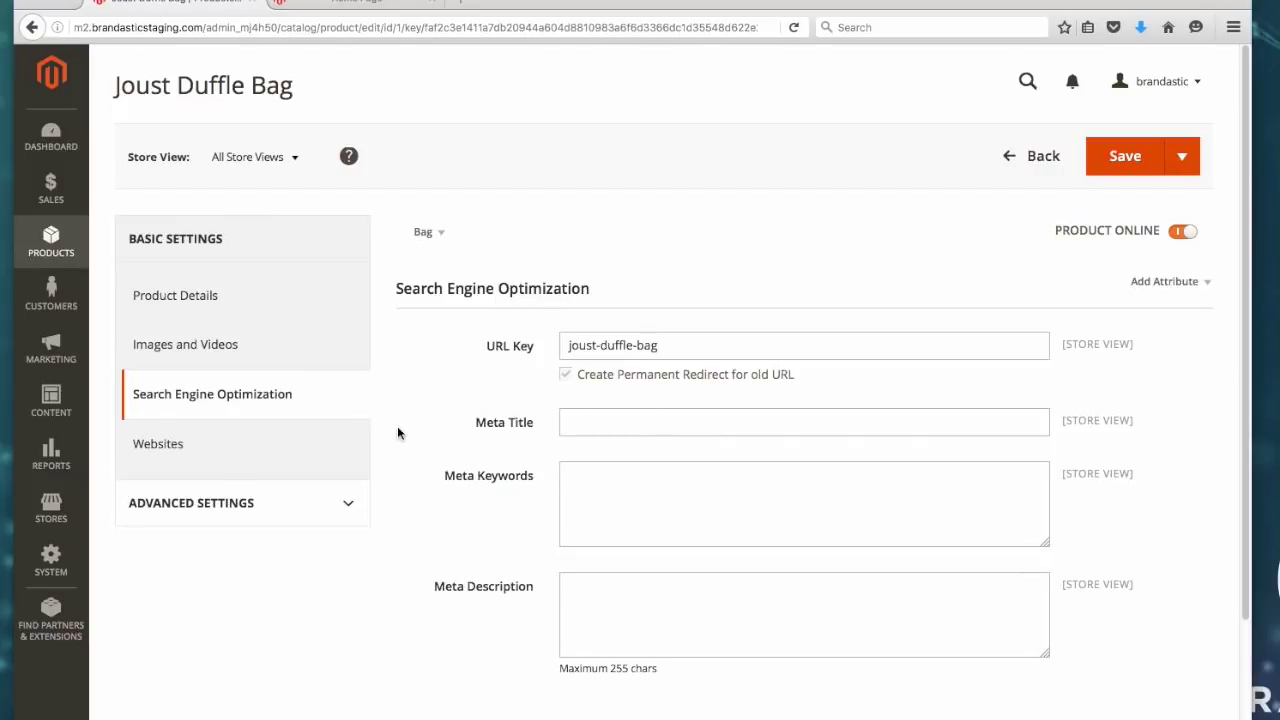
click(214, 454)
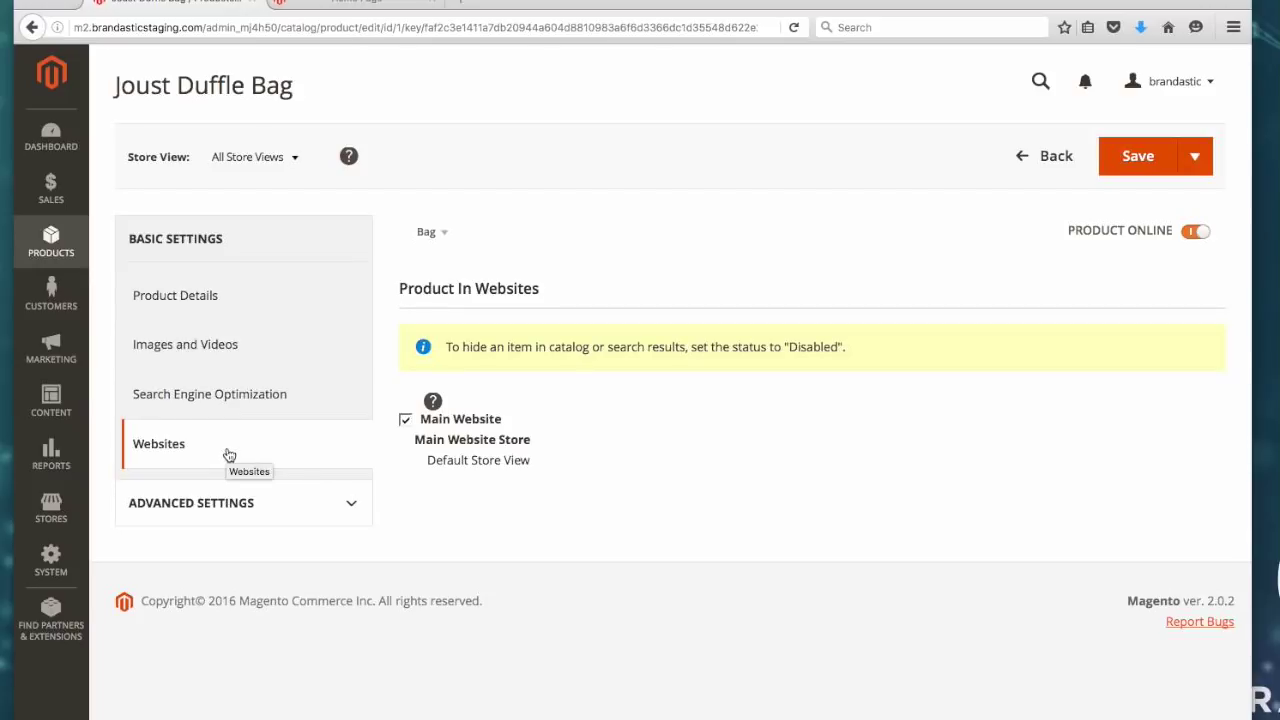
Expand the product's Advanced Settings and examine the Advanced Pricing fields, including special price and tier price
click(243, 525)
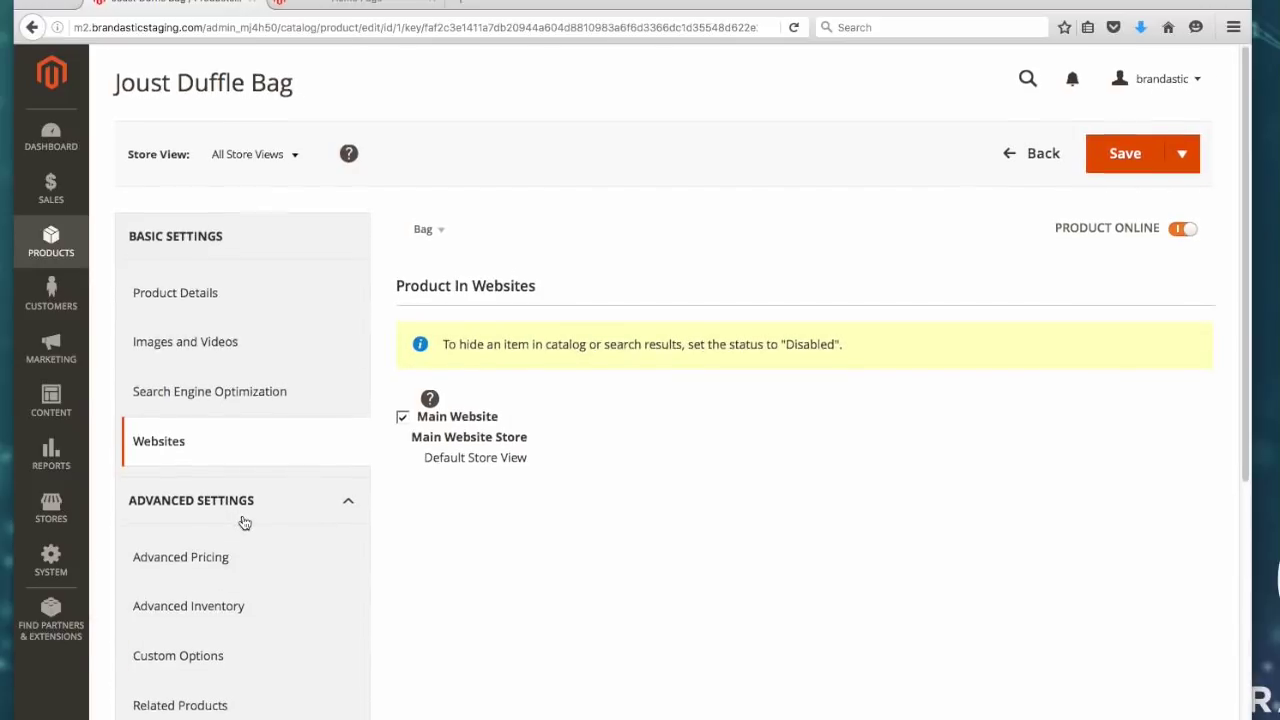
scroll(249, 520, down, 3)
scroll(250, 516, down, 3)
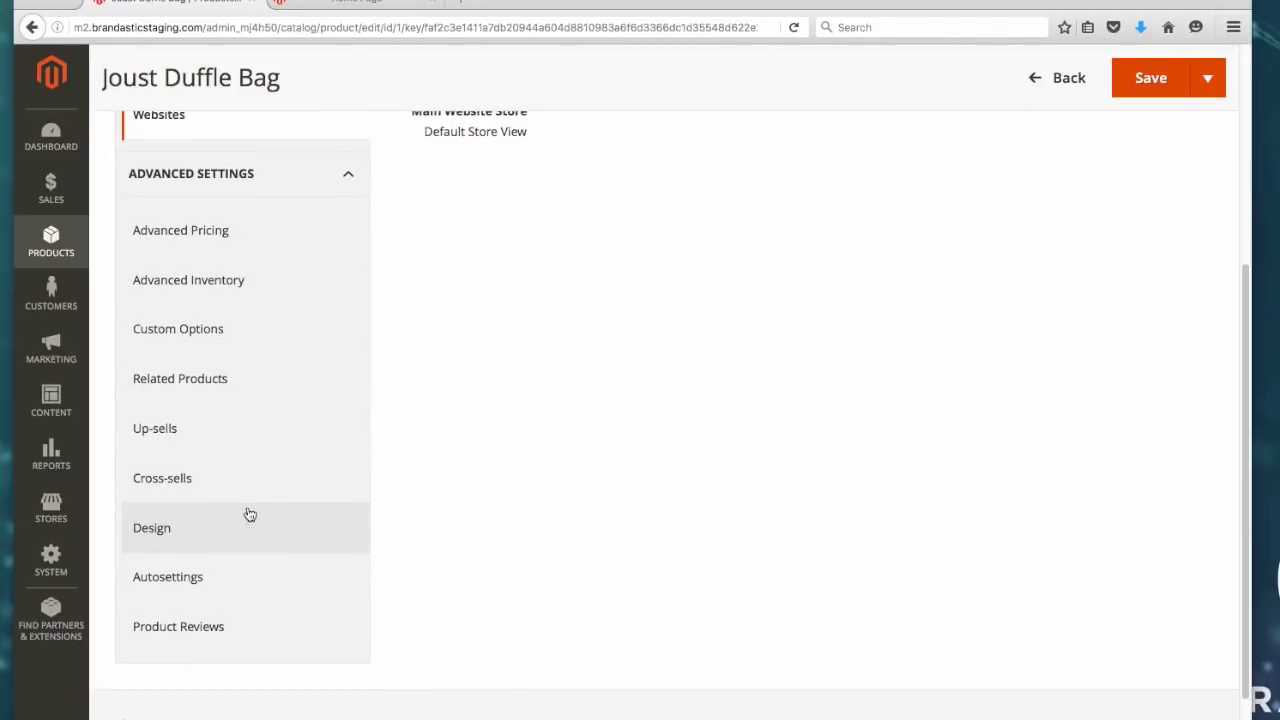
click(171, 250)
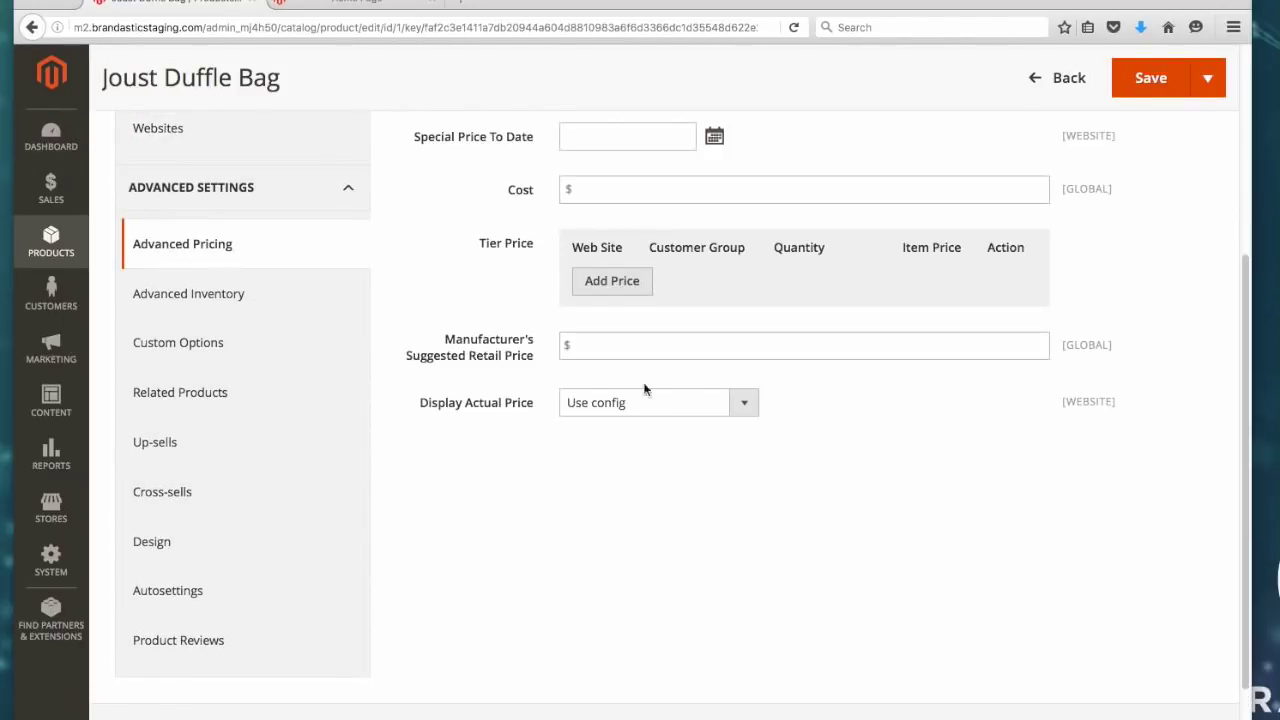
scroll(515, 400, up, 1)
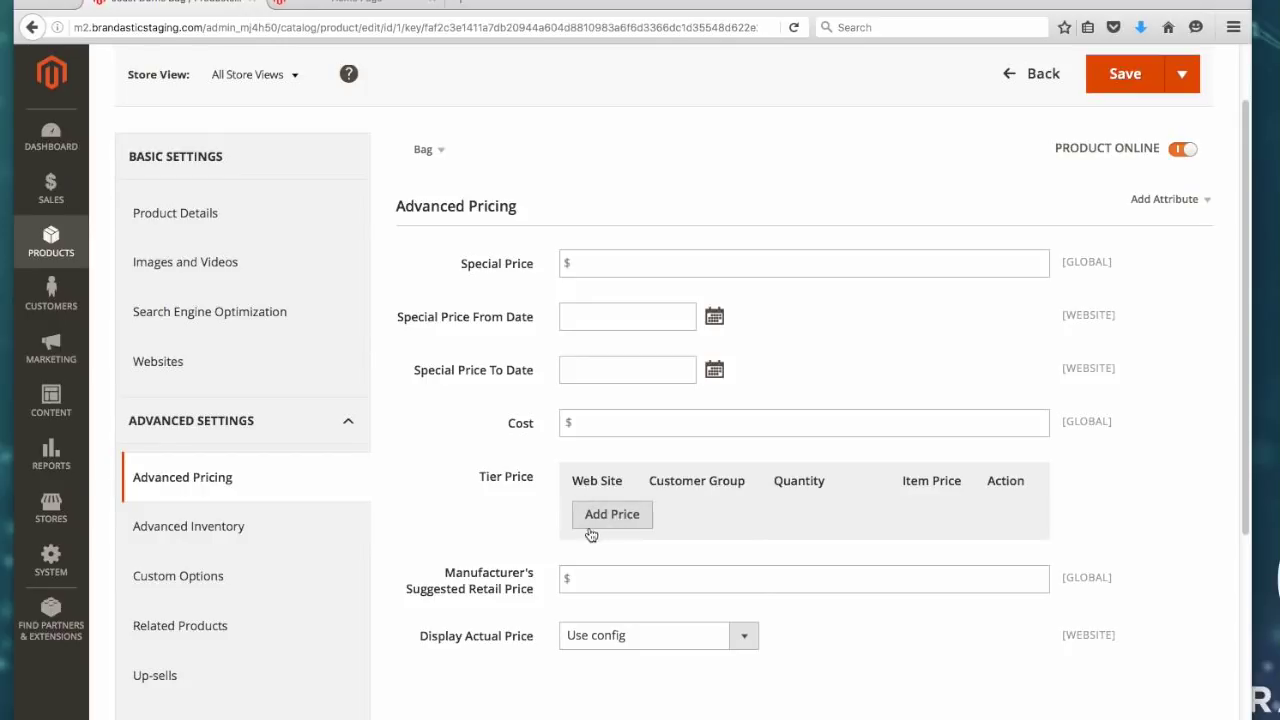
Examine the product's Advanced Inventory stock settings and its Custom Options section
click(178, 535)
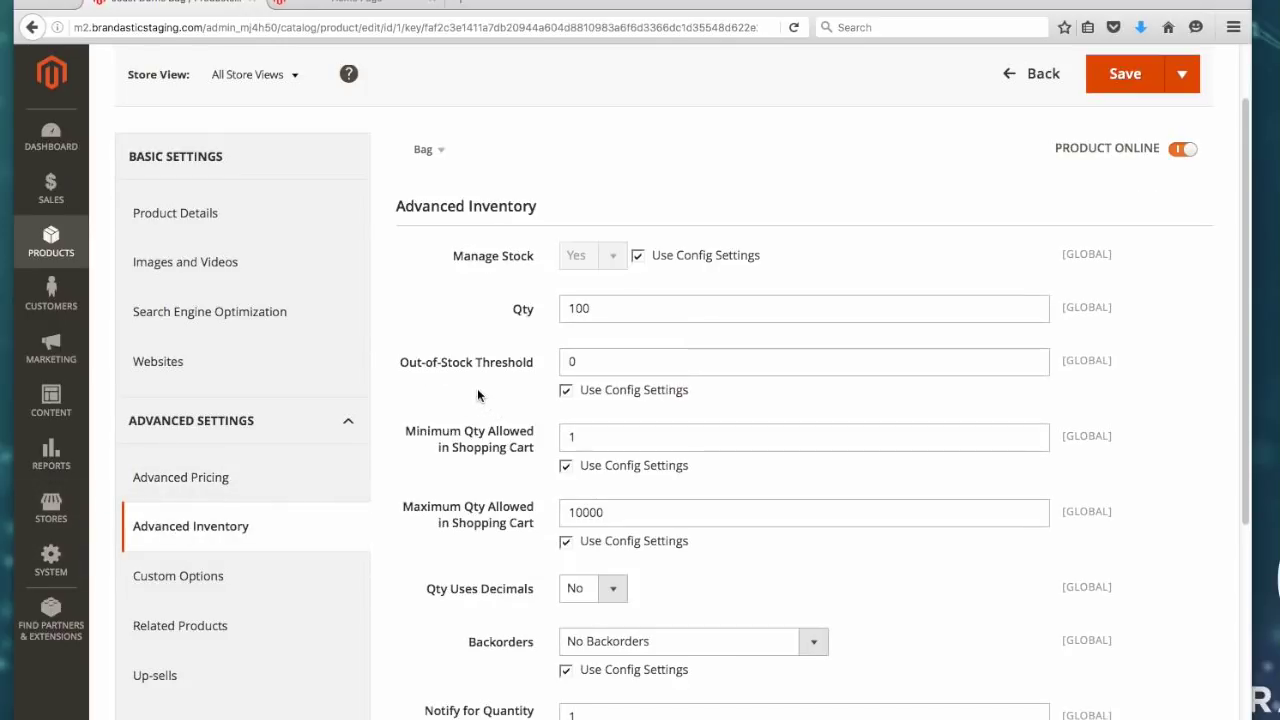
scroll(420, 390, down, 1)
scroll(420, 390, down, 1)
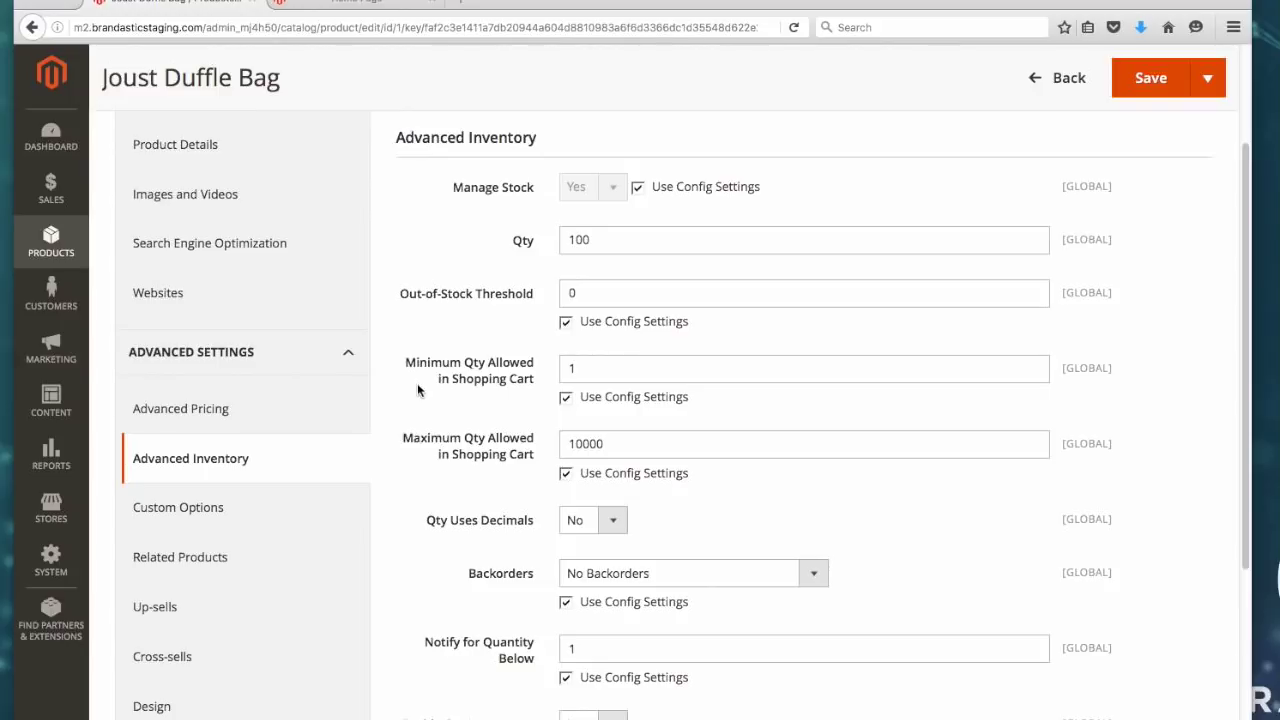
click(204, 520)
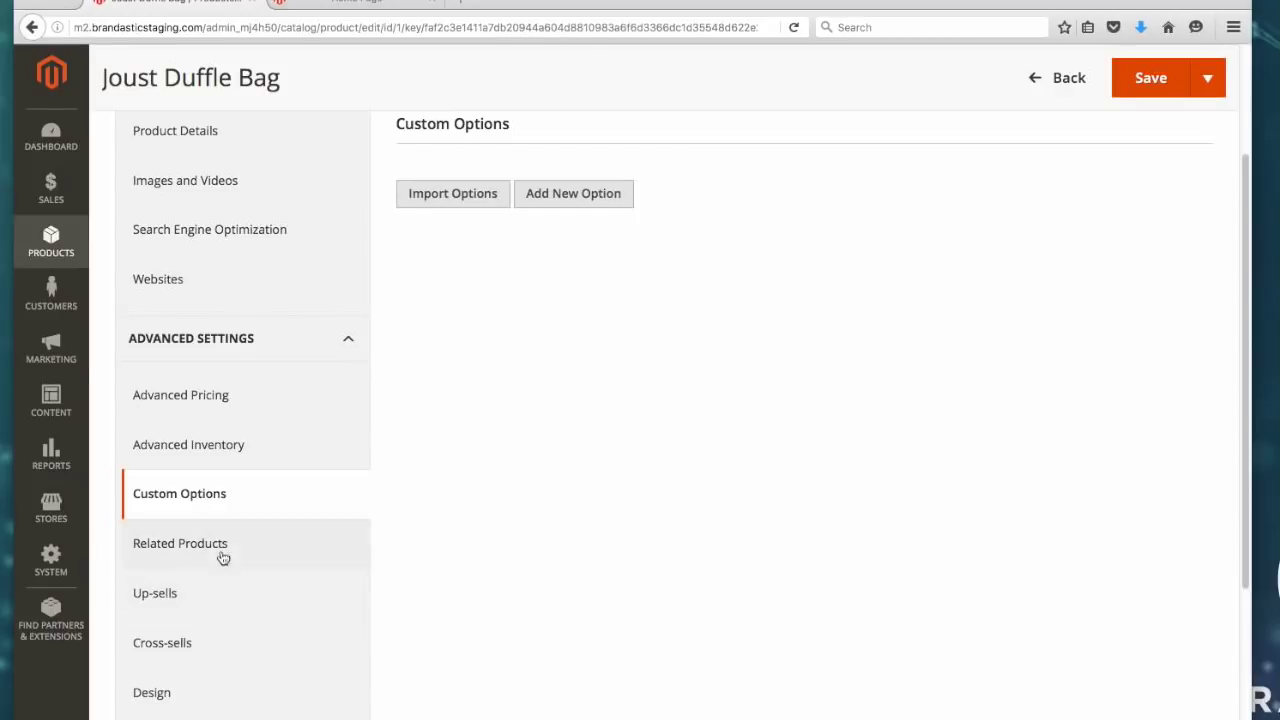
scroll(1137, 557, down, 2)
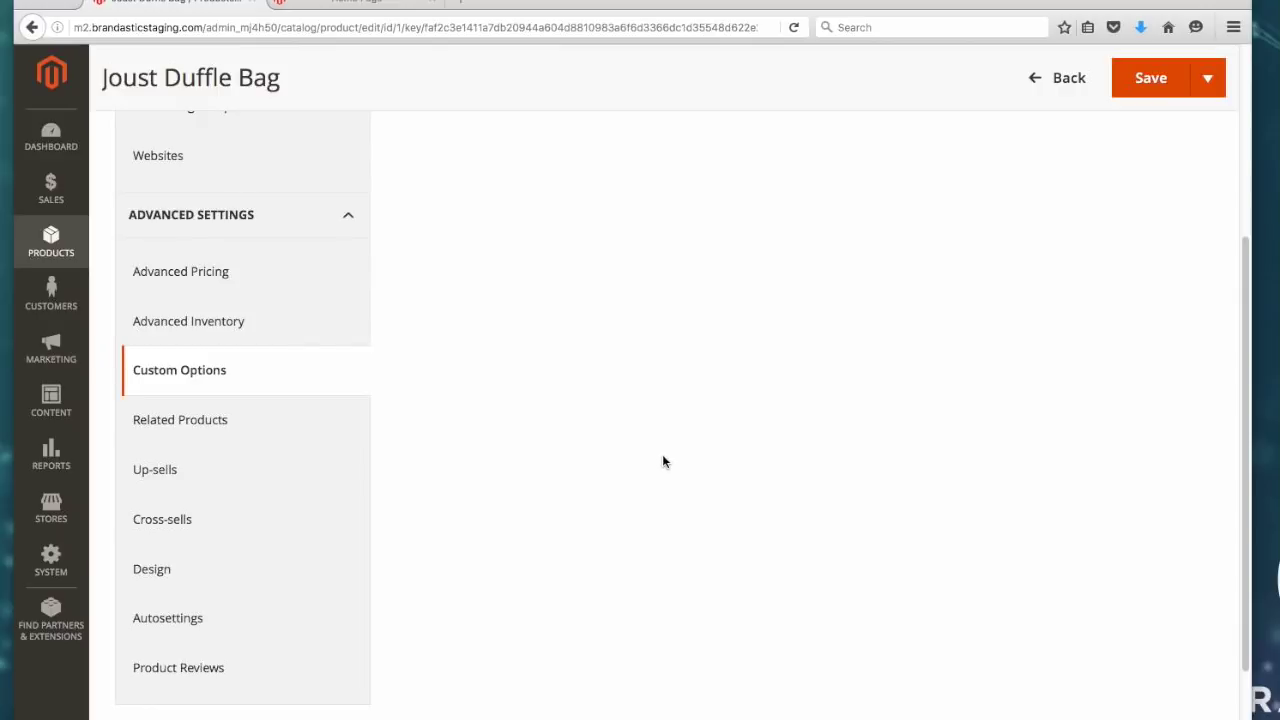
Examine the product's Design settings and view its Product Reviews
click(140, 593)
scroll(828, 592, down, 3)
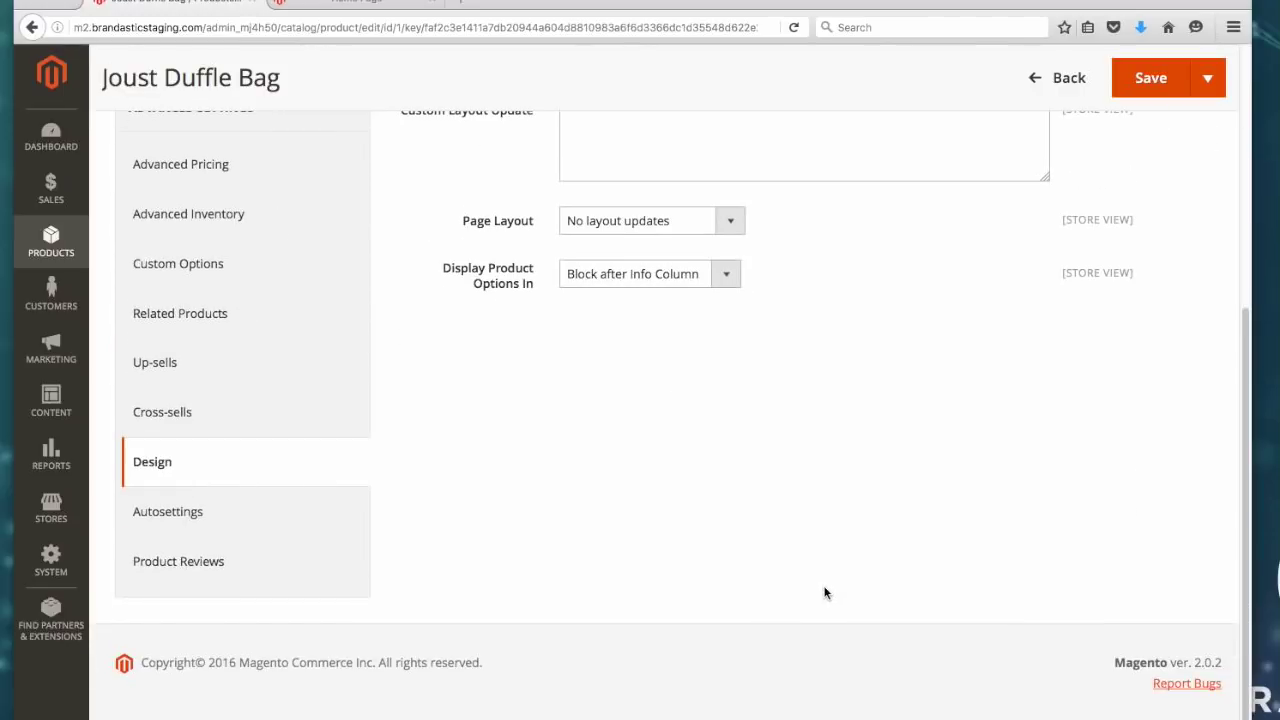
scroll(826, 584, up, 3)
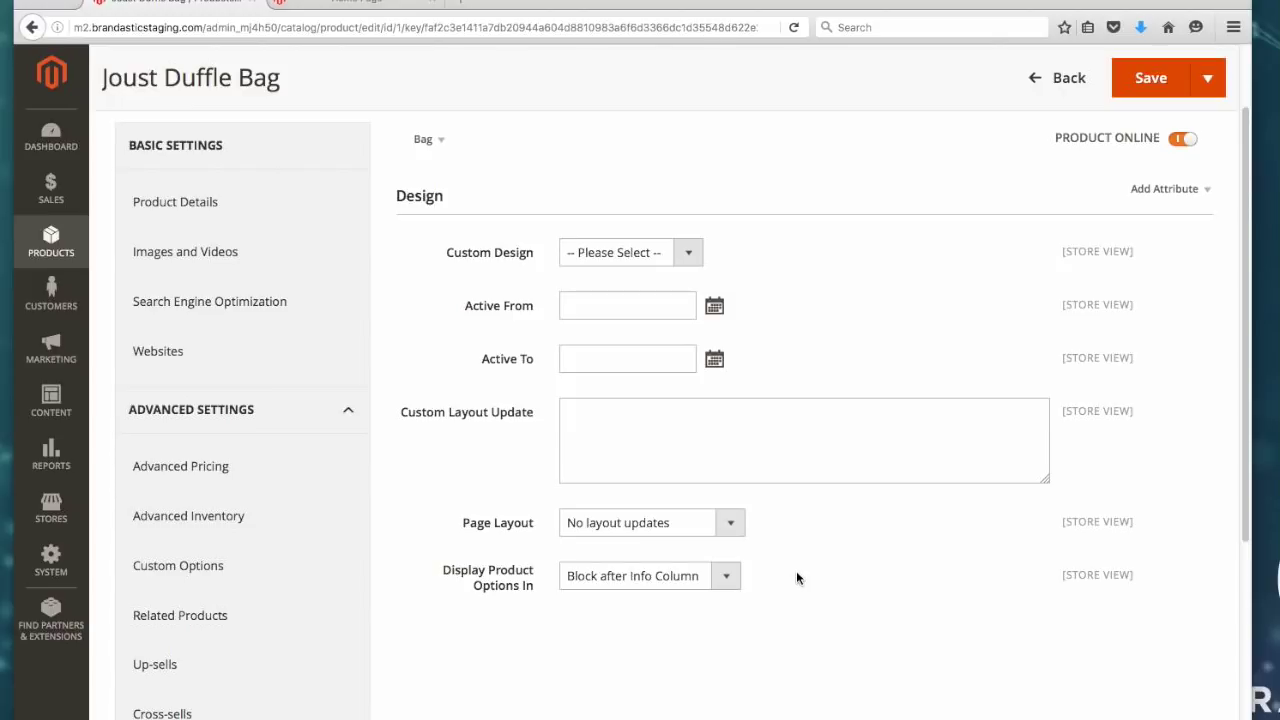
scroll(269, 583, down, 5)
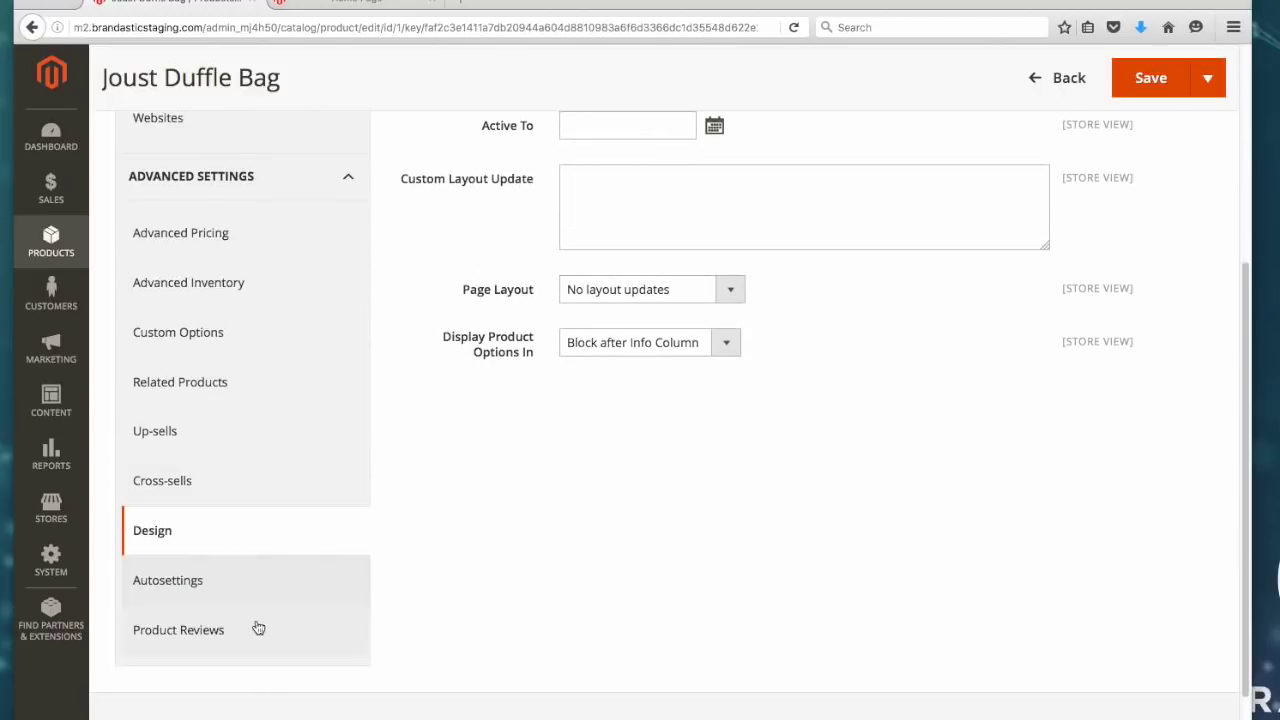
scroll(258, 627, down, 2)
click(262, 573)
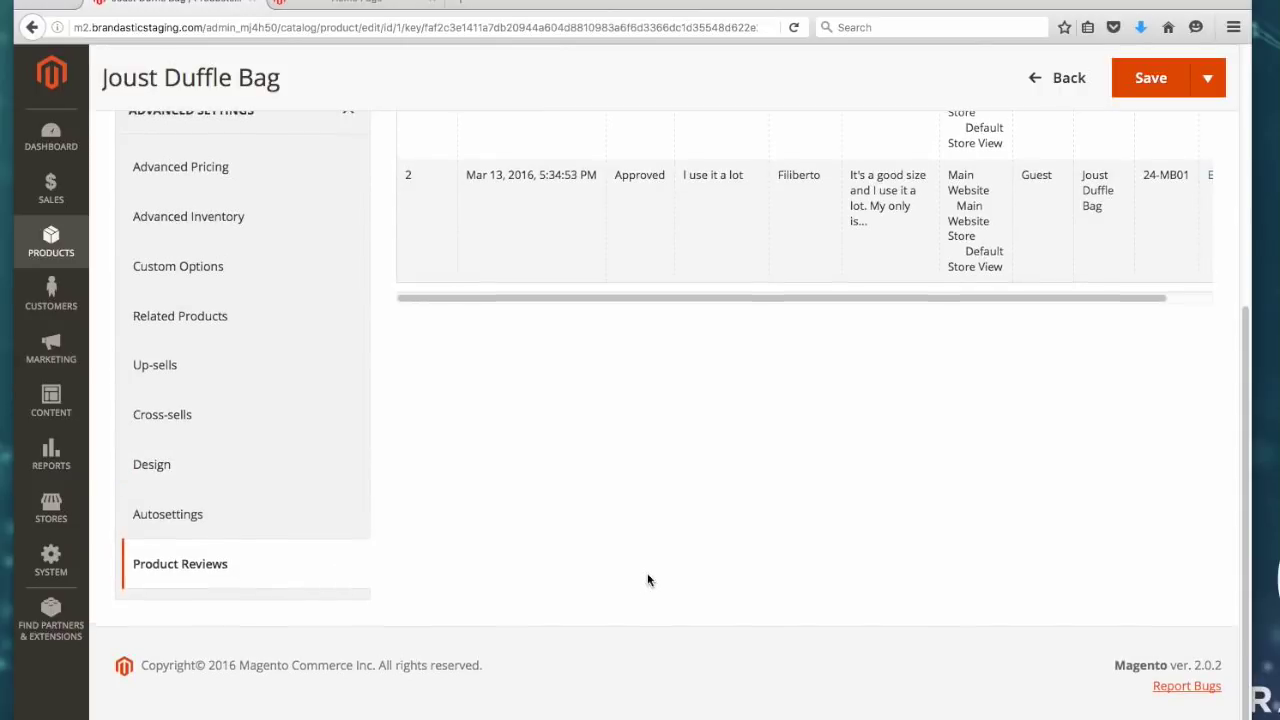
Open the product Categories page and select the What's New category
scroll(647, 580, up, 5)
scroll(703, 597, up, 1)
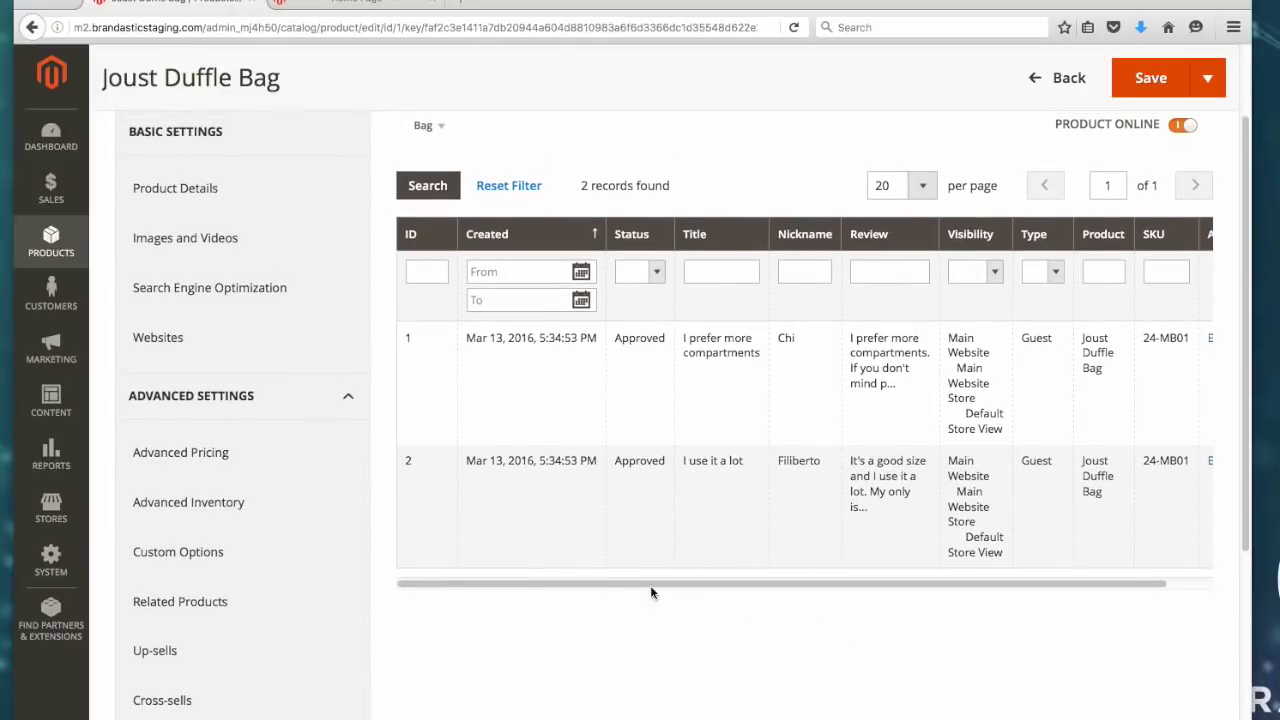
click(51, 240)
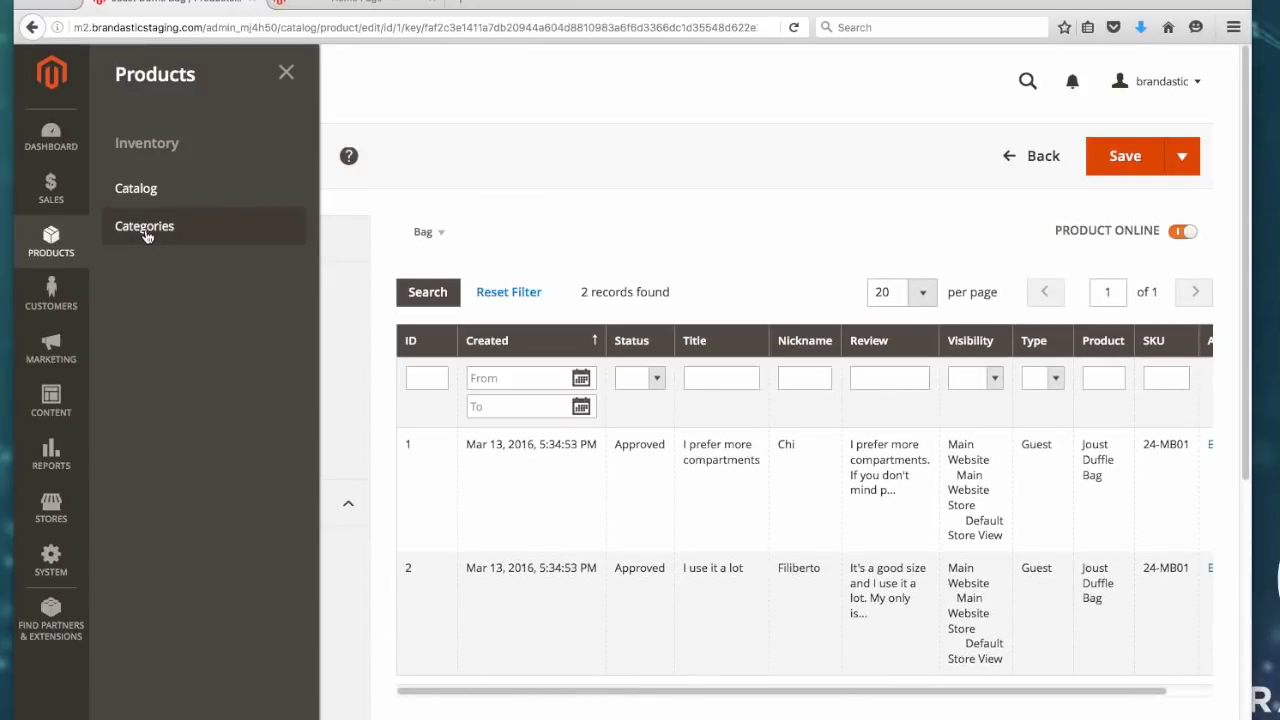
click(145, 230)
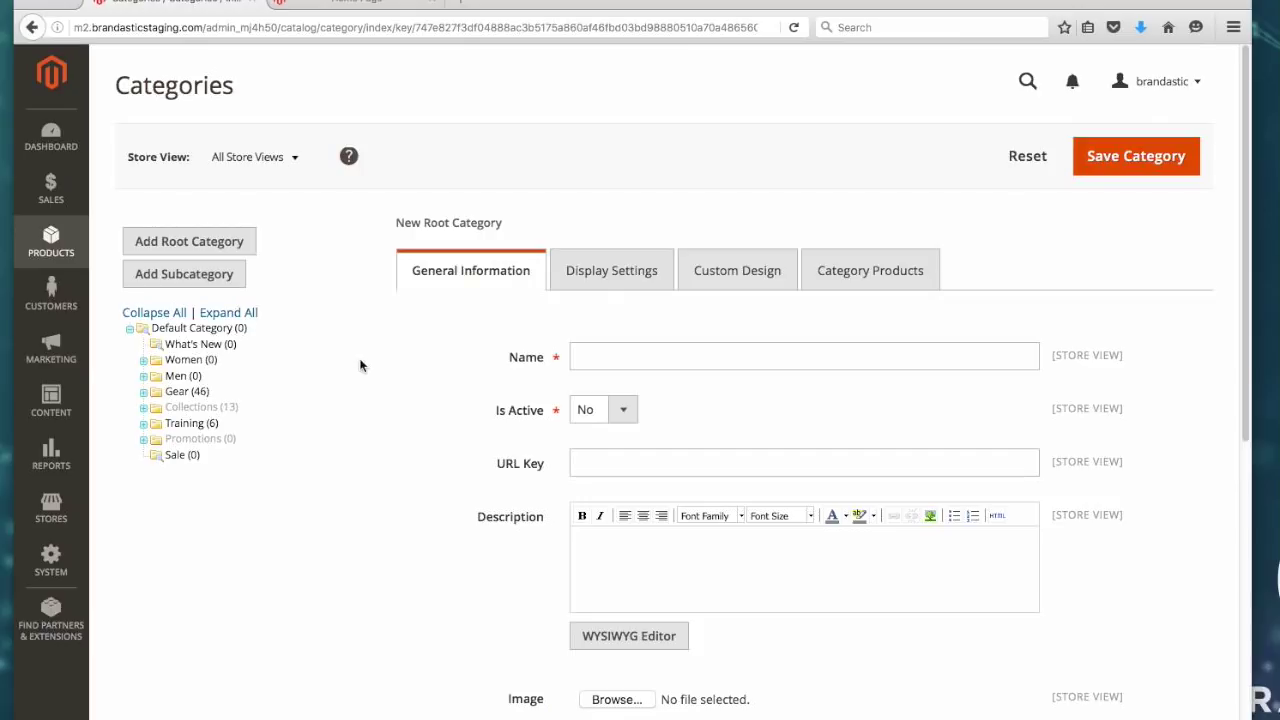
click(184, 350)
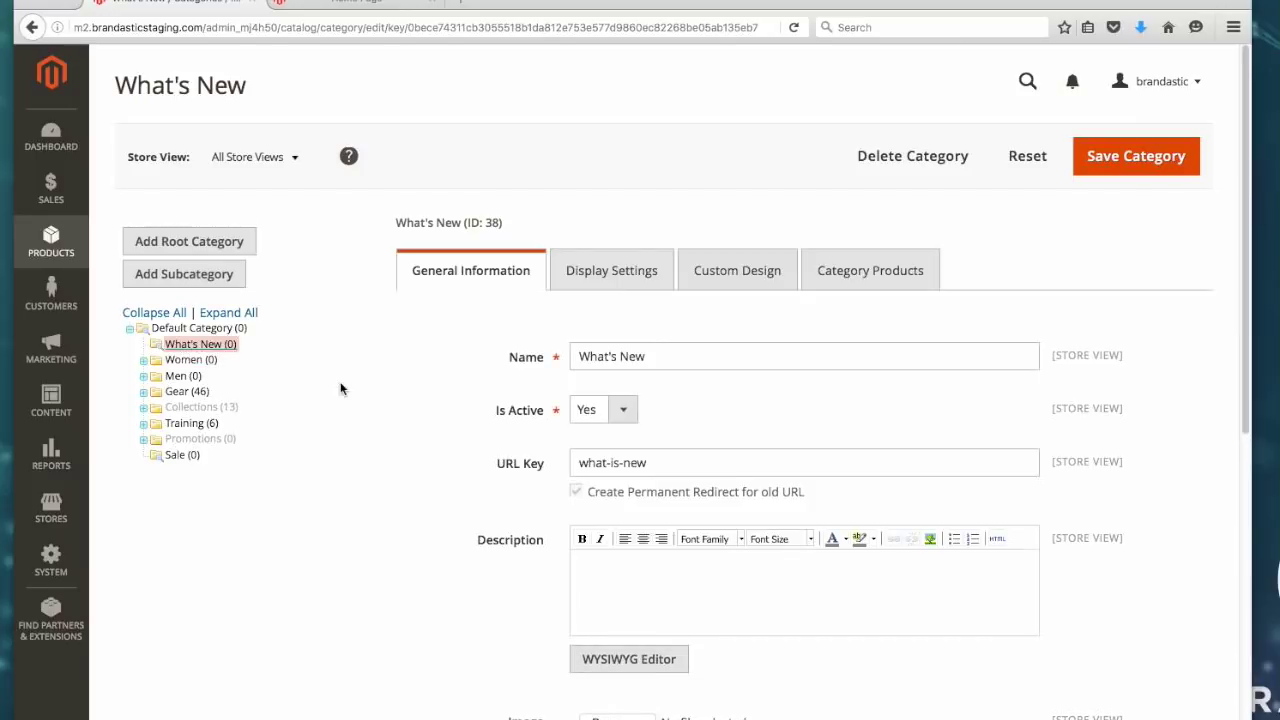
Examine the What's New category's General Information fields, from name and URL key through description, meta data and Include in Navigation Menu
scroll(1074, 517, down, 5)
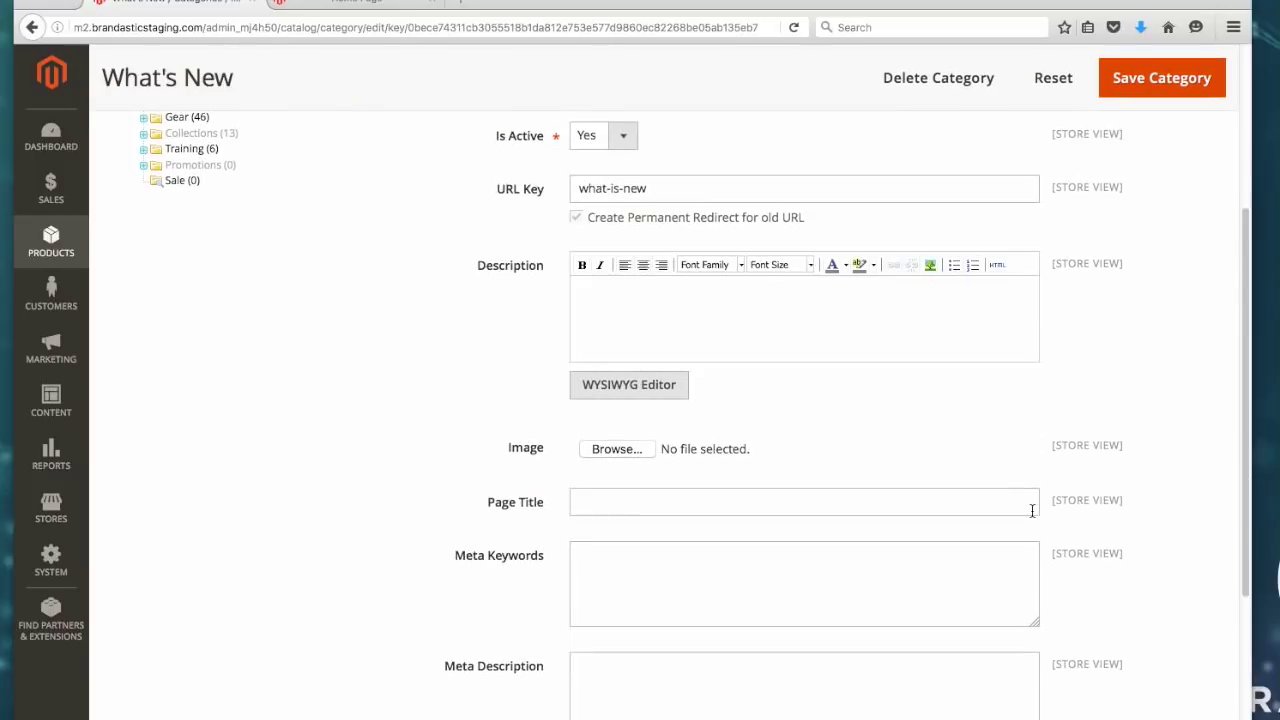
scroll(1025, 515, up, 6)
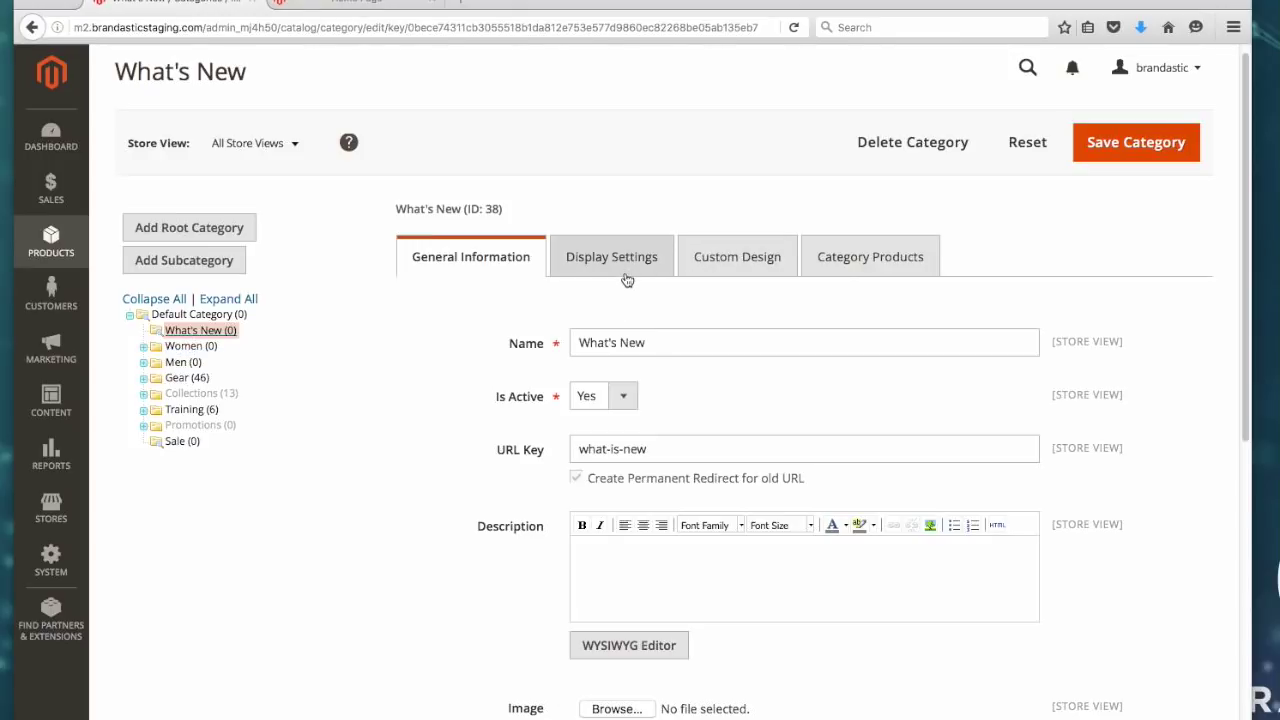
scroll(748, 354, down, 1)
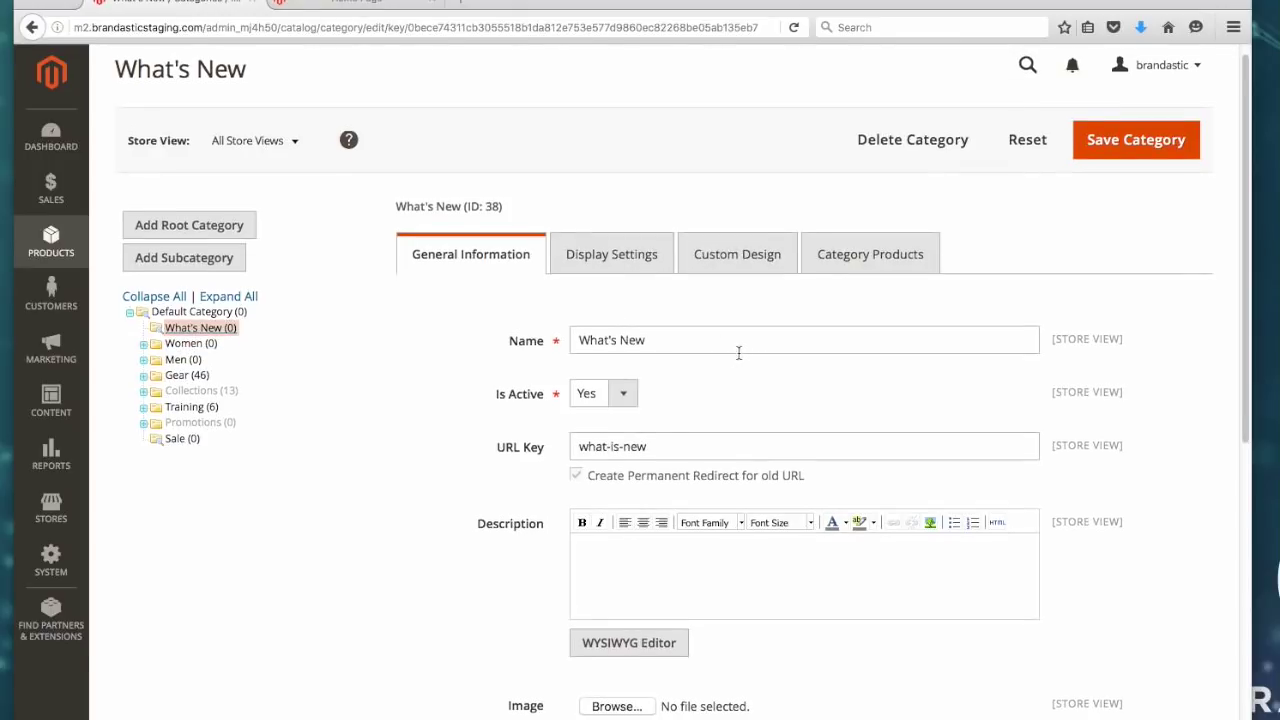
scroll(800, 359, down, 1)
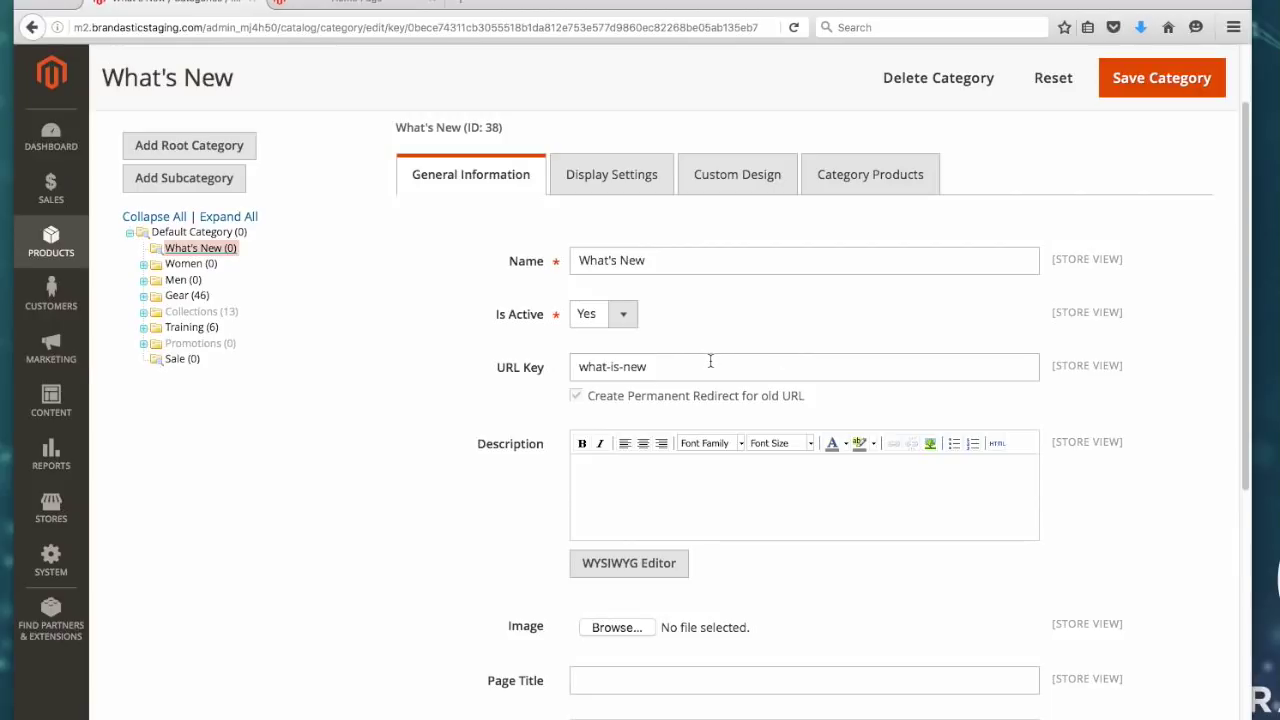
scroll(710, 367, down, 3)
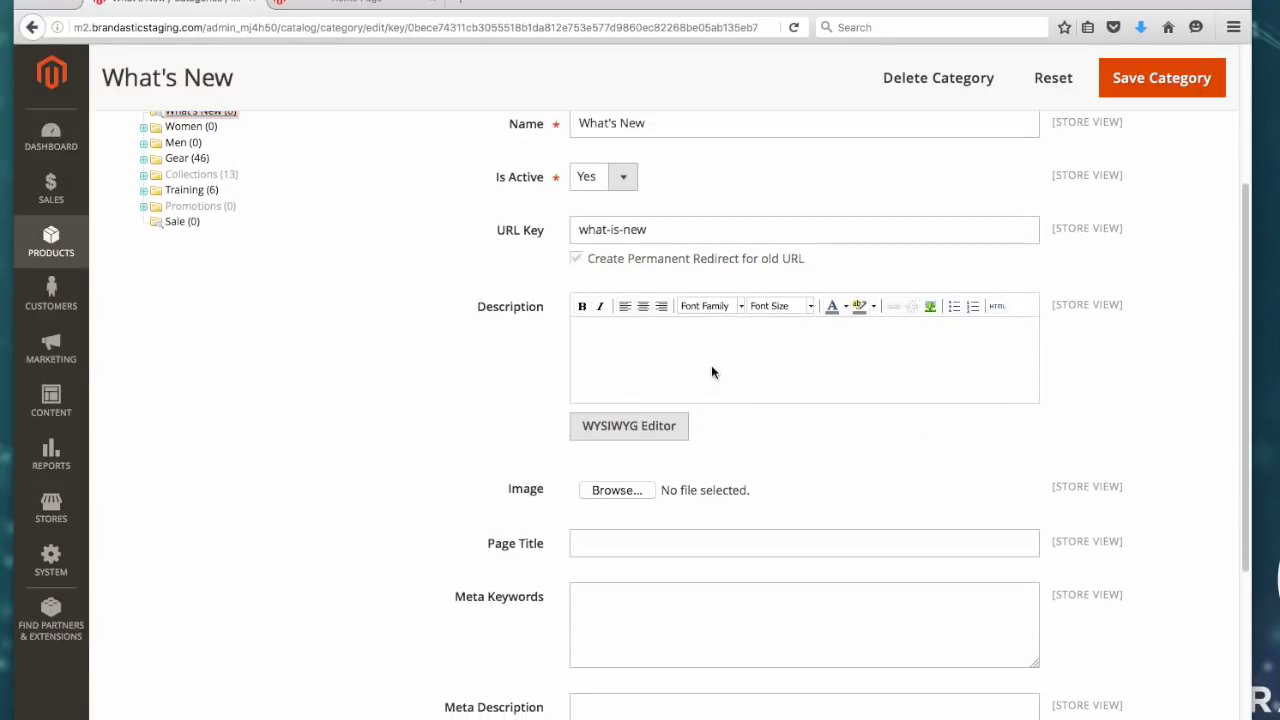
scroll(714, 400, down, 1)
scroll(740, 443, up, 1)
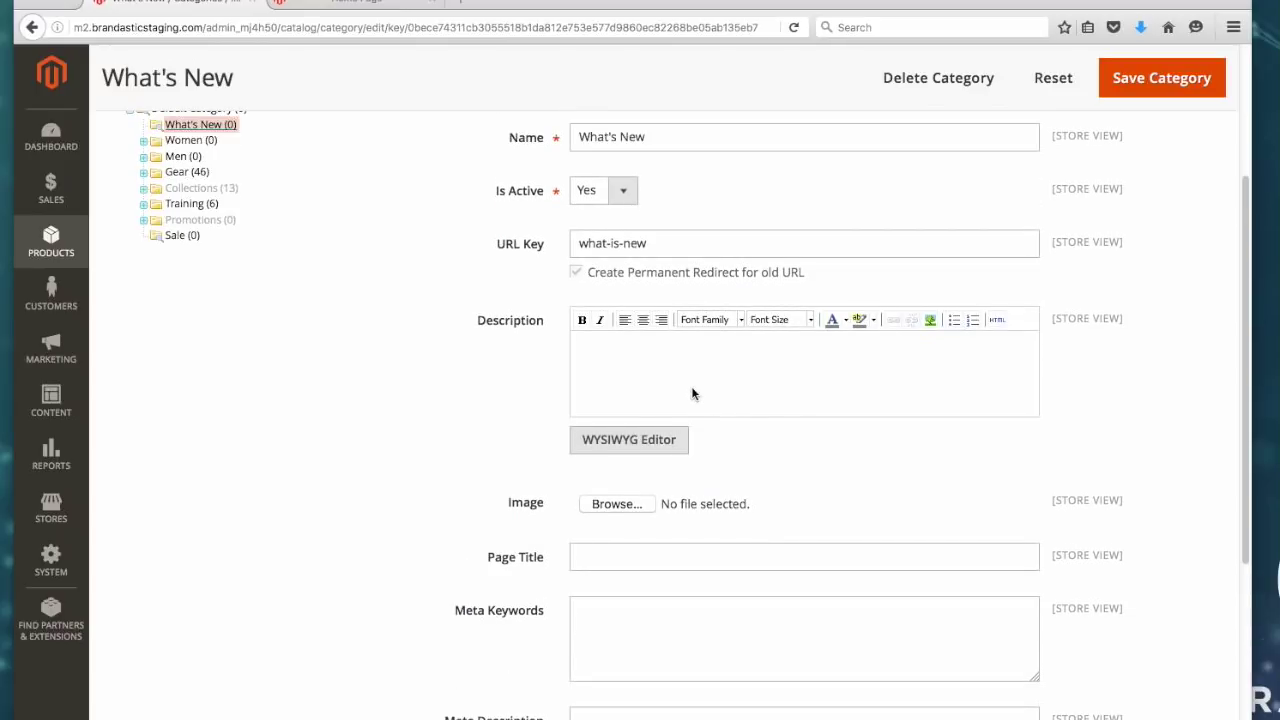
scroll(620, 380, down, 2)
scroll(541, 429, down, 5)
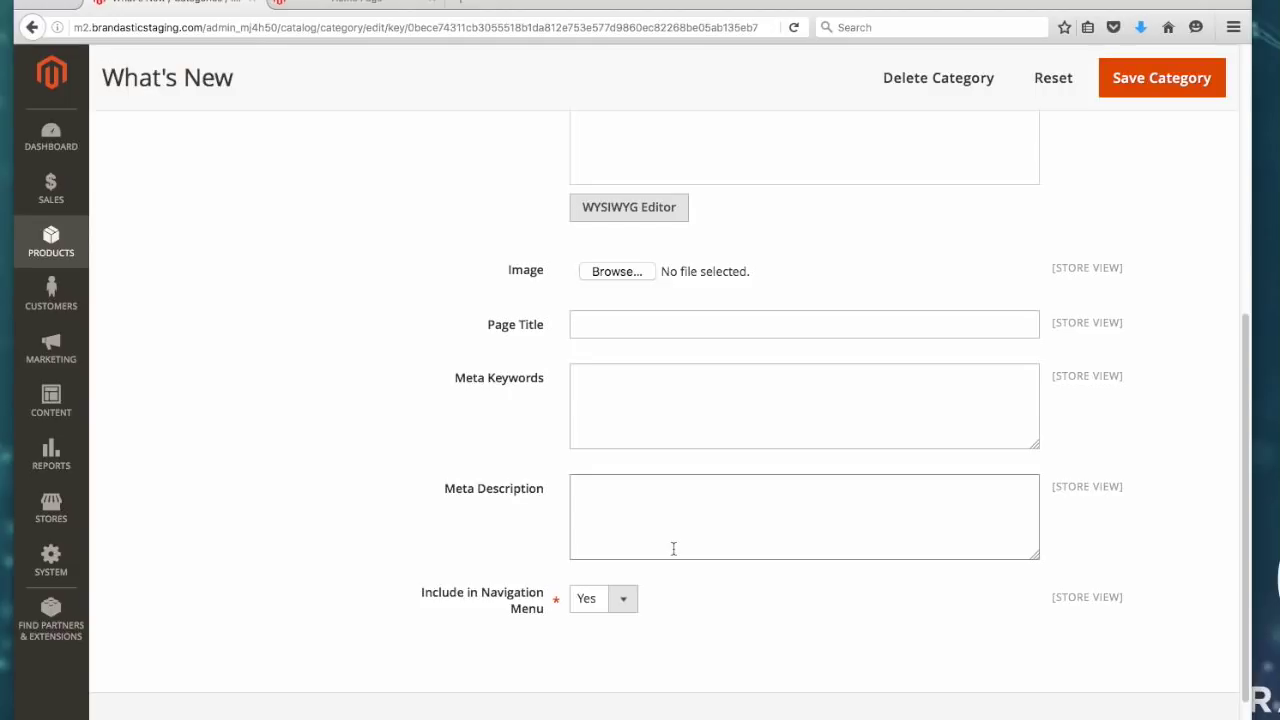
scroll(672, 546, up, 10)
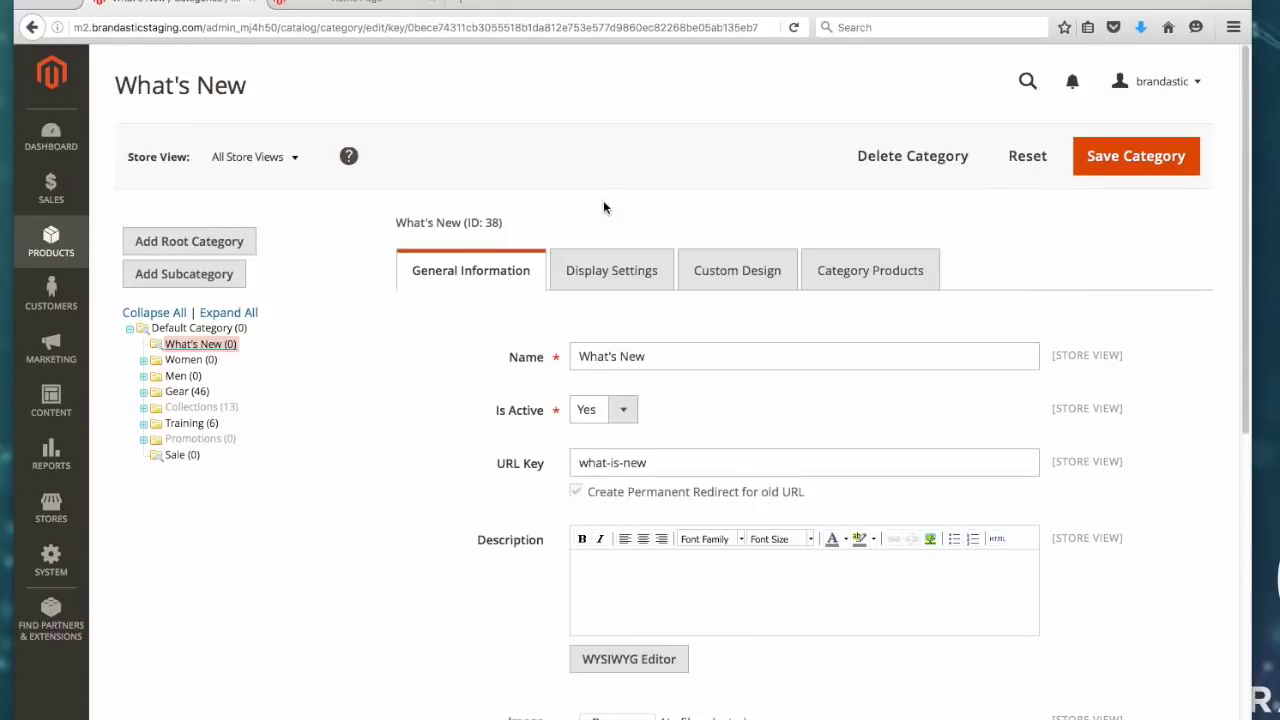
Examine the category's Display Settings and list the available Display Mode options without changing the selection
click(615, 270)
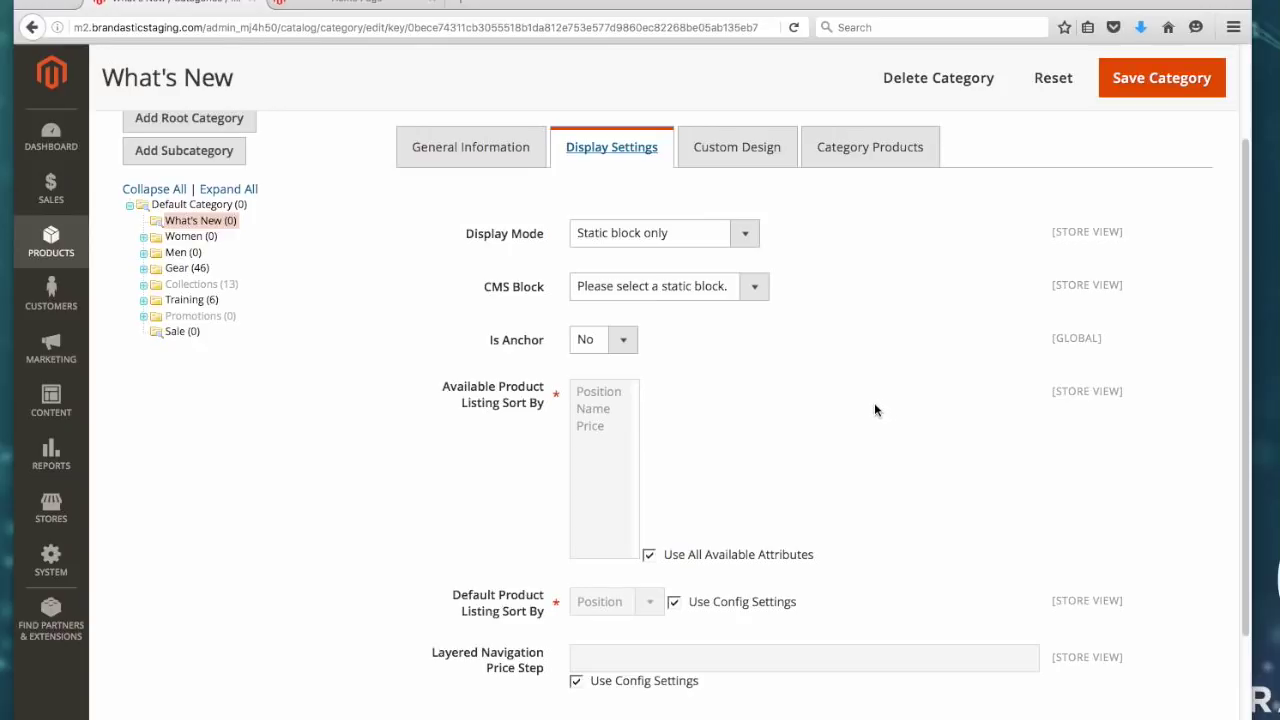
click(740, 234)
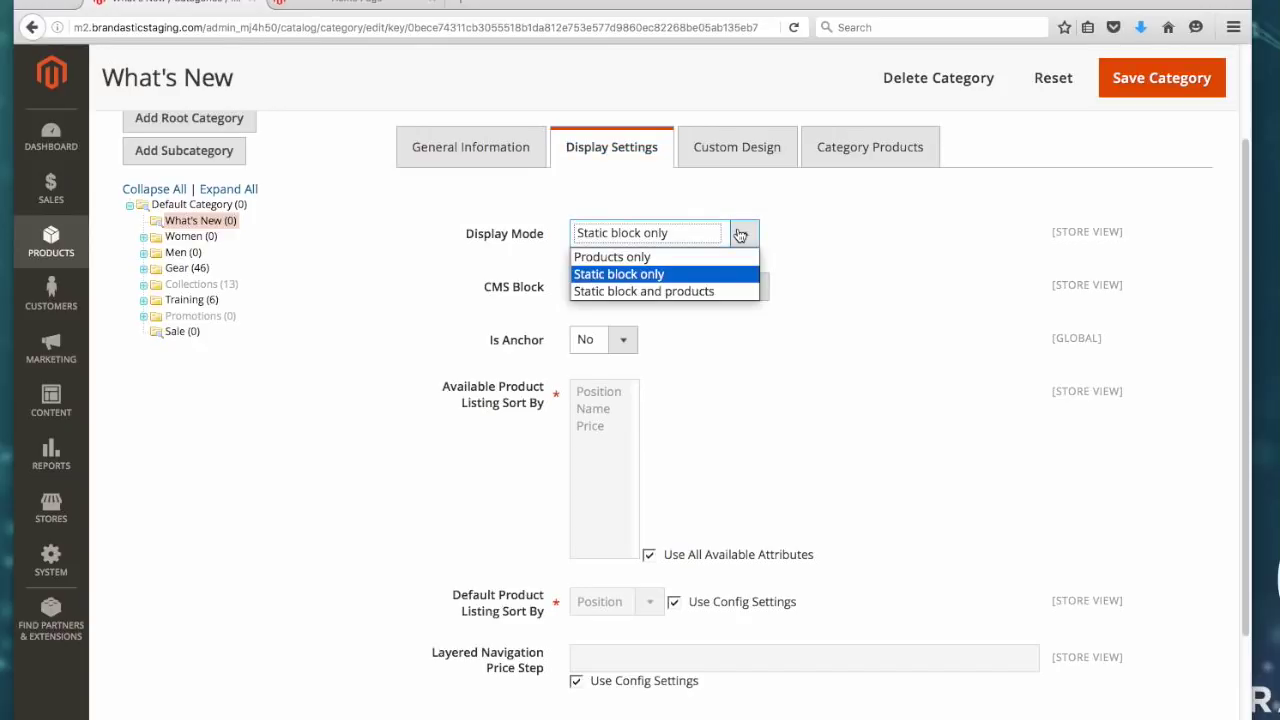
click(740, 234)
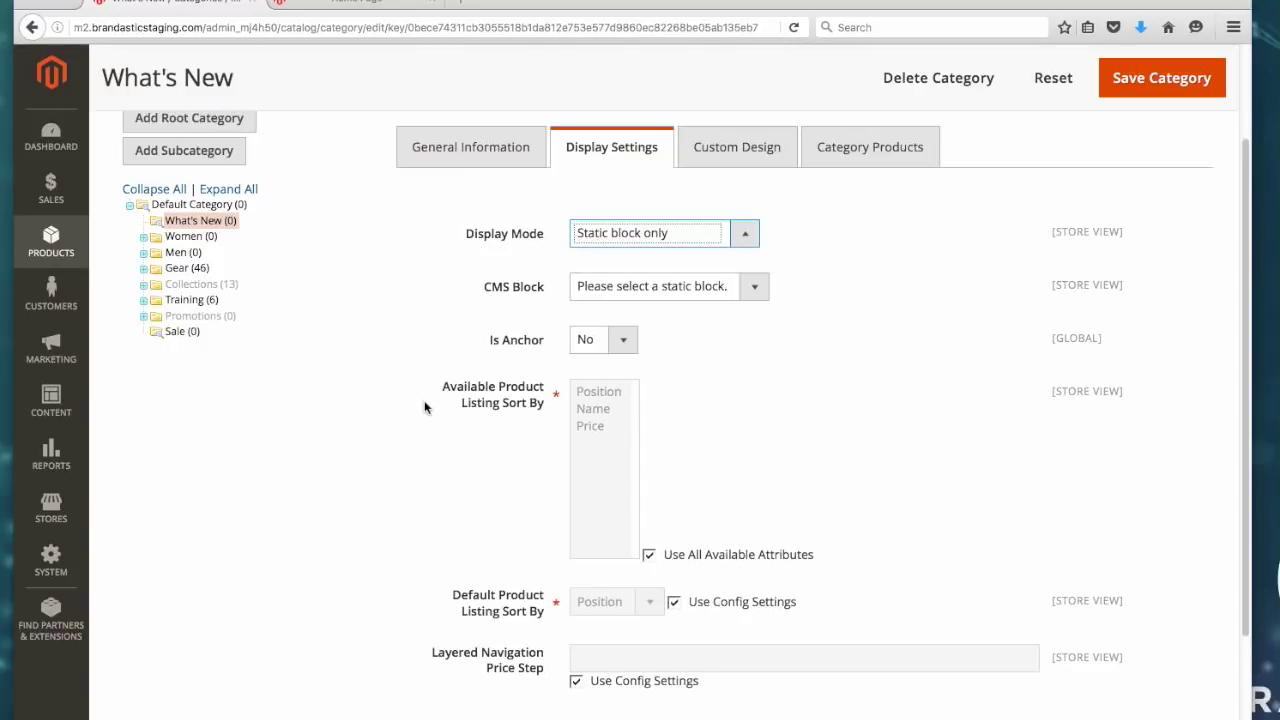
View the What's New category's Custom Design settings and its Category Products
click(724, 151)
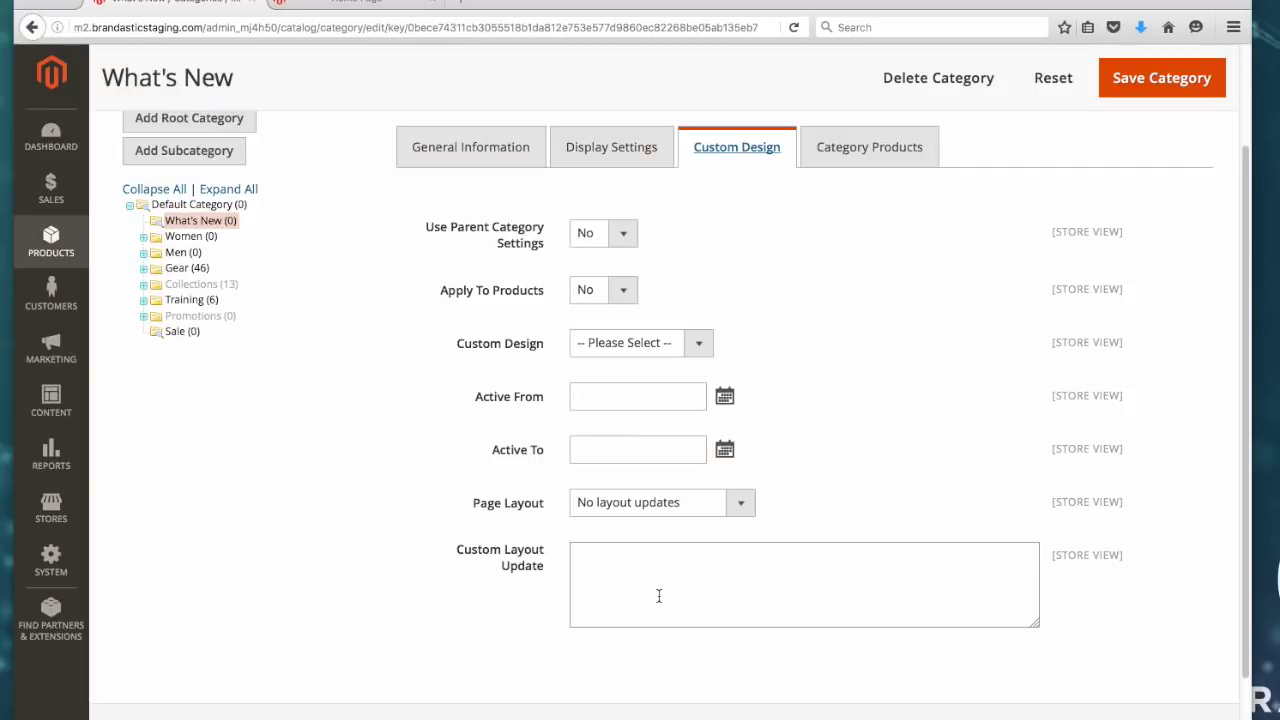
click(857, 146)
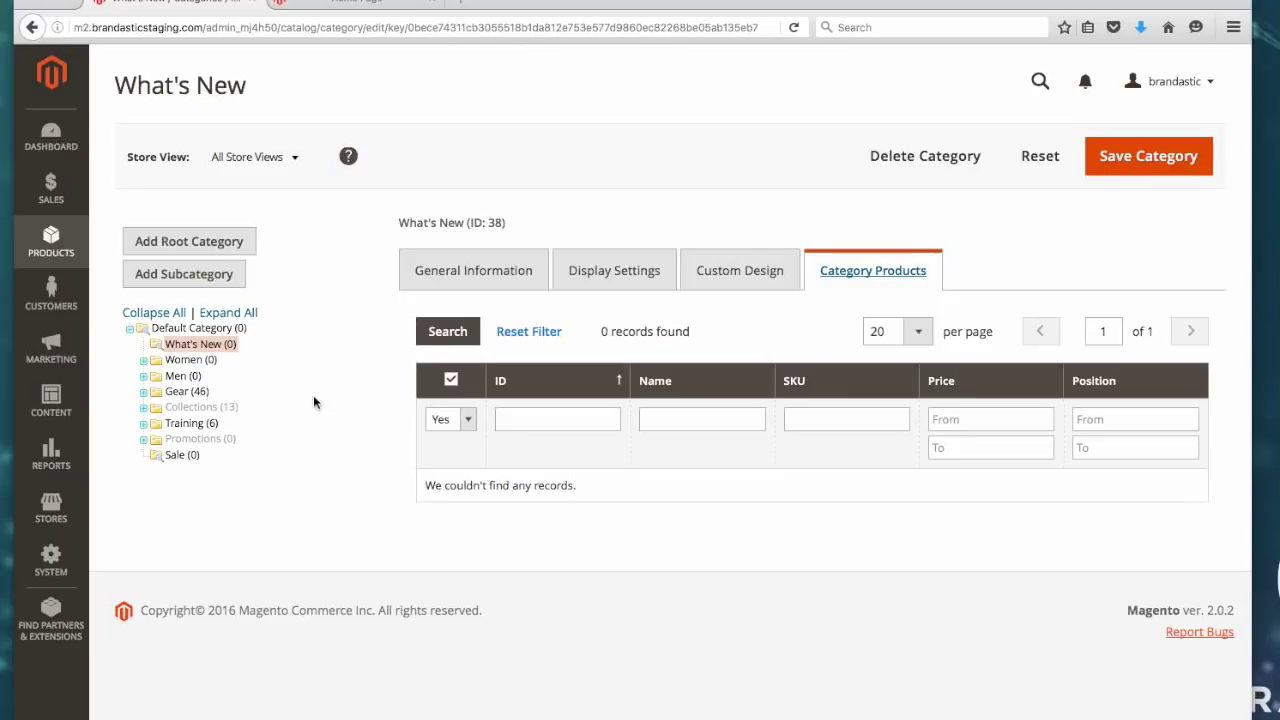
Expand the Women category in the category tree and point out its Tops subcategory
click(143, 360)
mouse_move(184, 377)
mouse_down()
mouse_move(186, 446)
mouse_move(190, 378)
mouse_up()
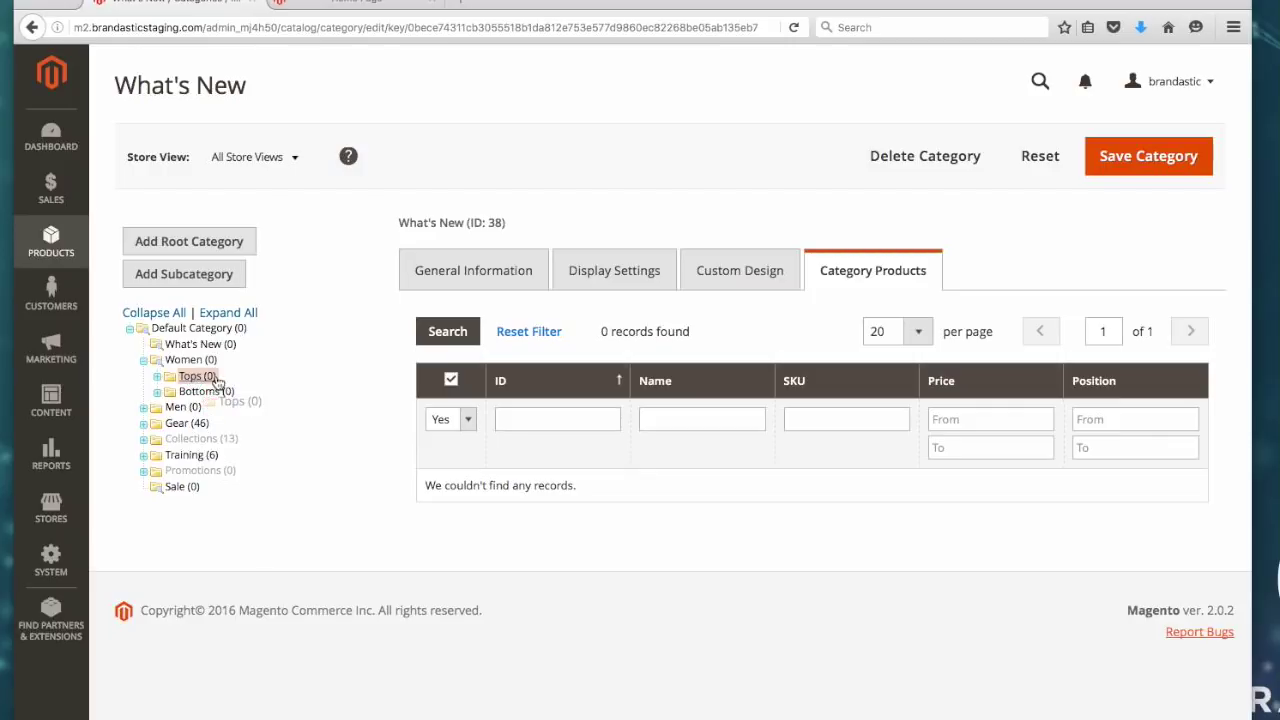
click(278, 158)
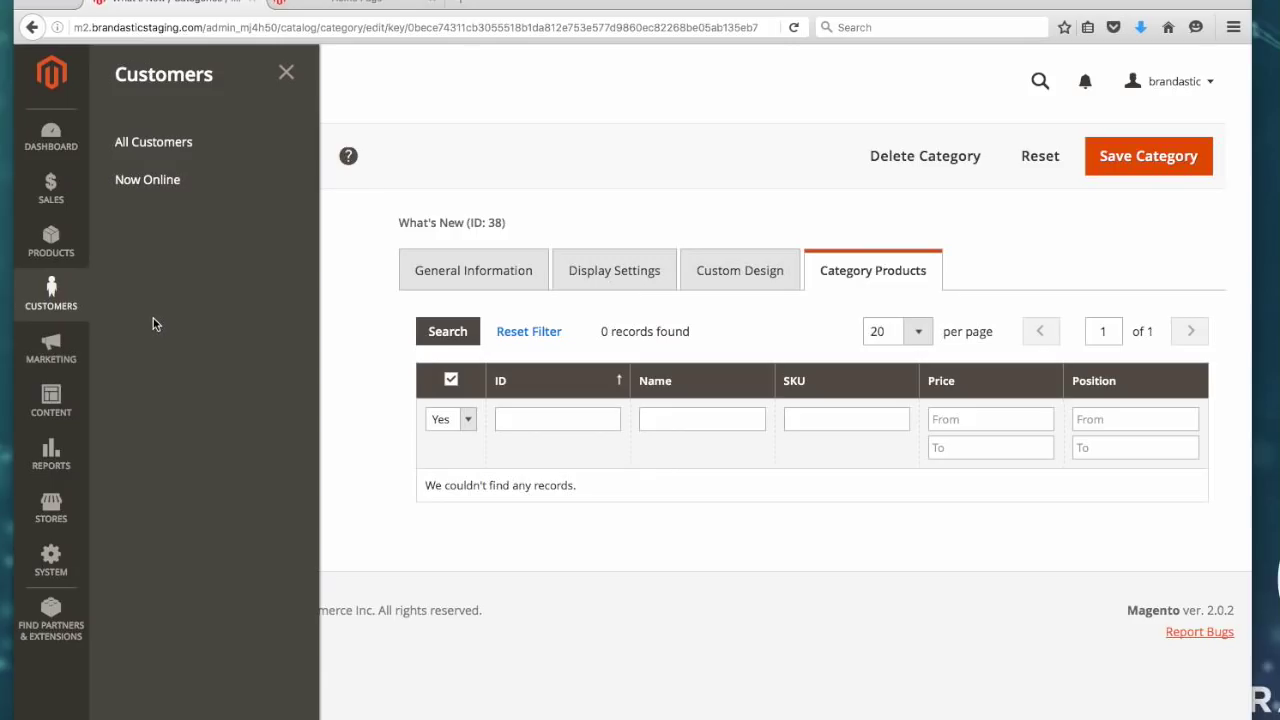
Open the list of all customers, cancel inline editing of the listed customer, and open the full customer record
click(193, 145)
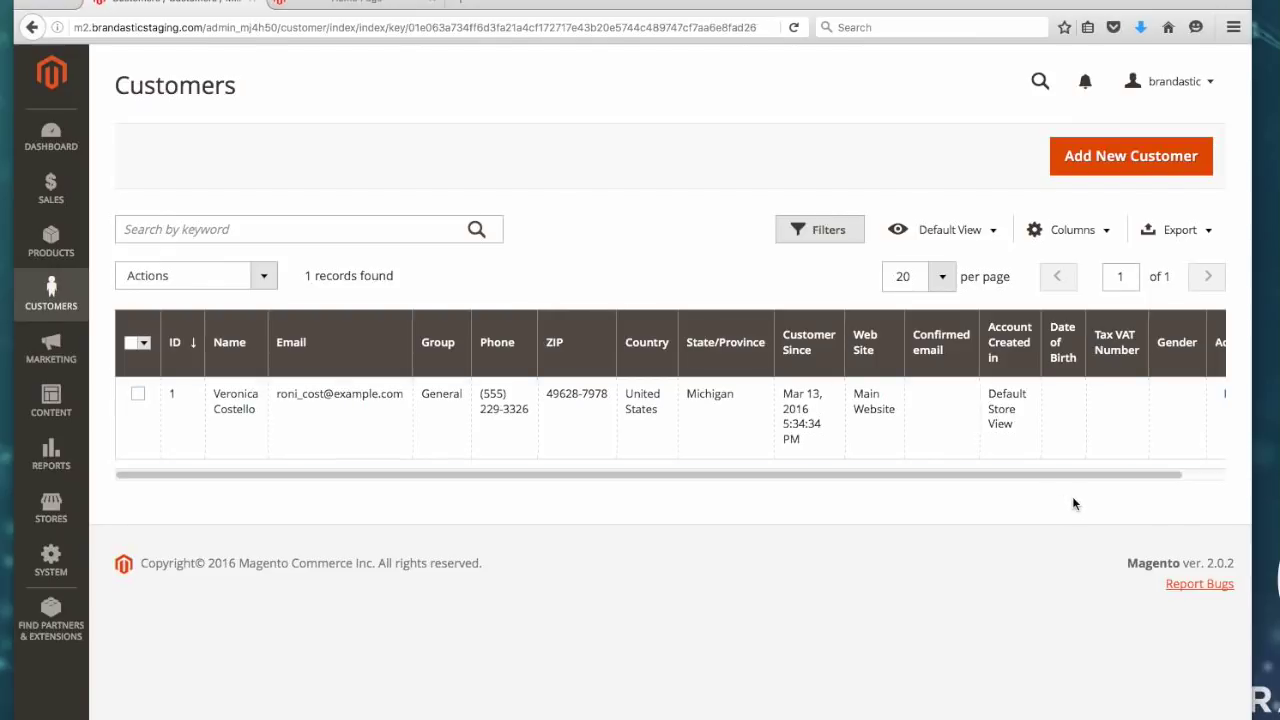
drag(989, 476, 870, 488)
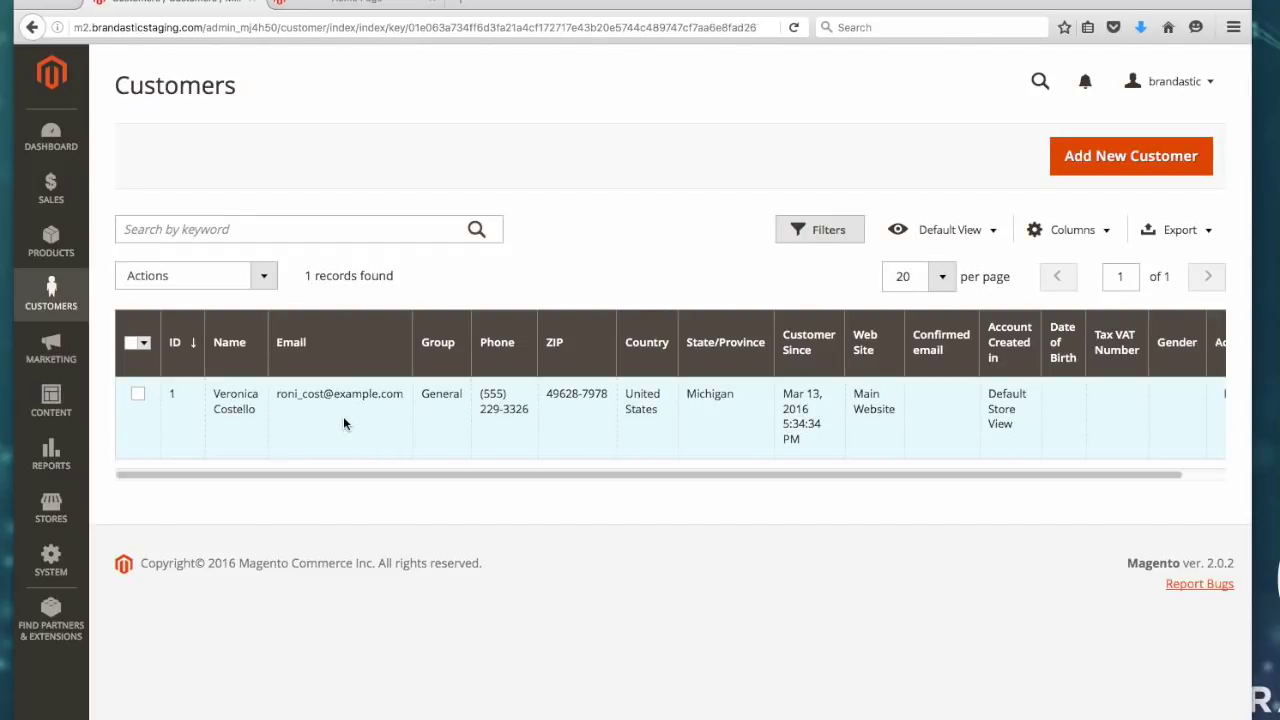
click(349, 405)
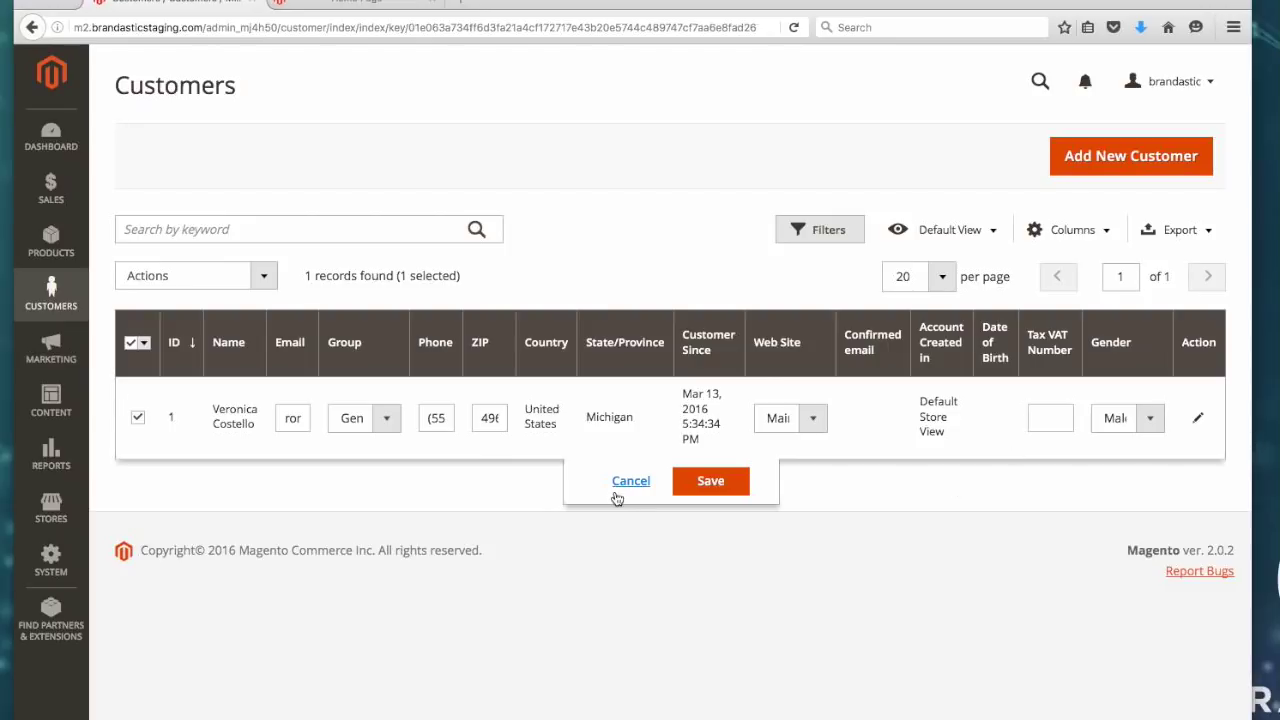
click(630, 482)
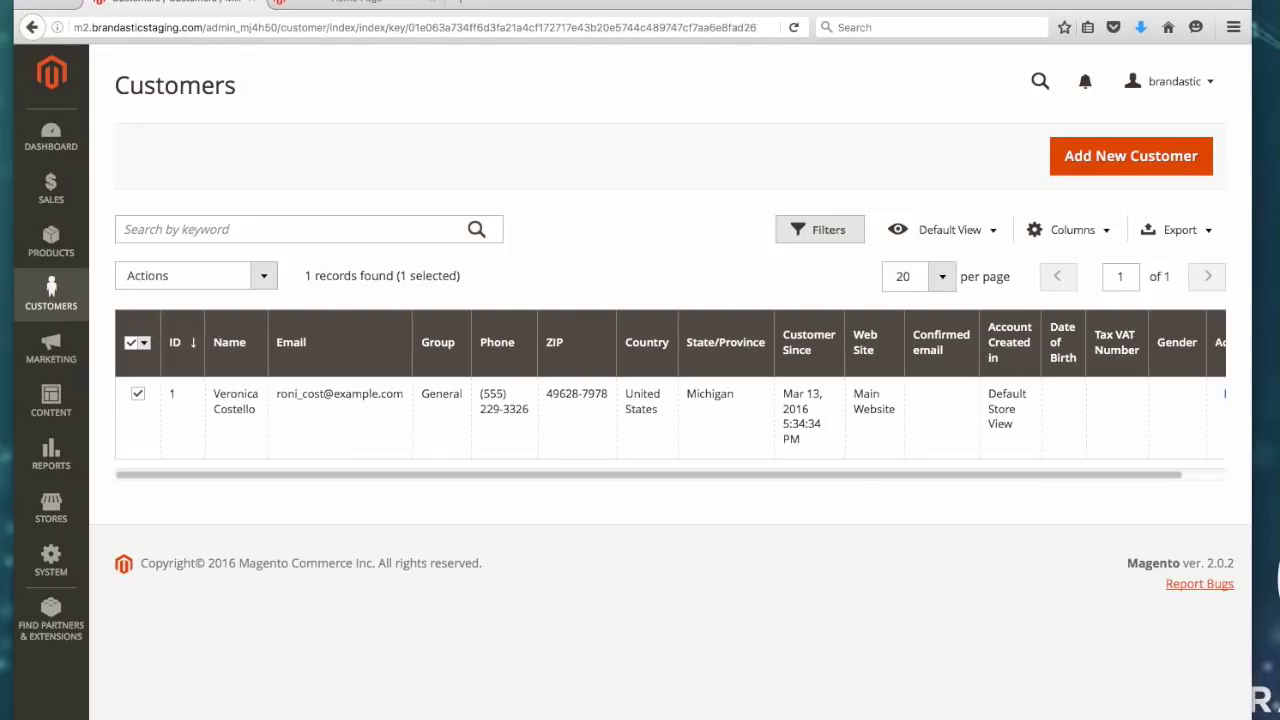
drag(1143, 476, 1194, 458)
click(1196, 394)
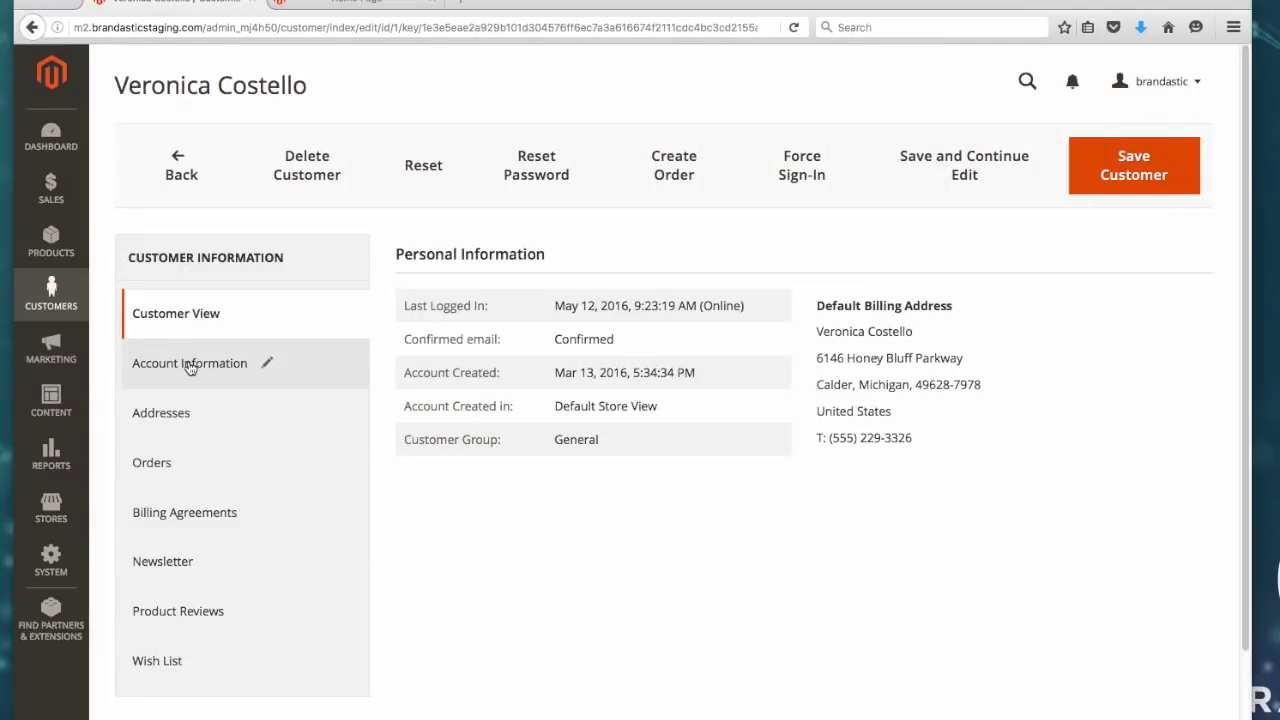
Examine the customer's Account Information fields, including the options available for the customer Group
click(187, 366)
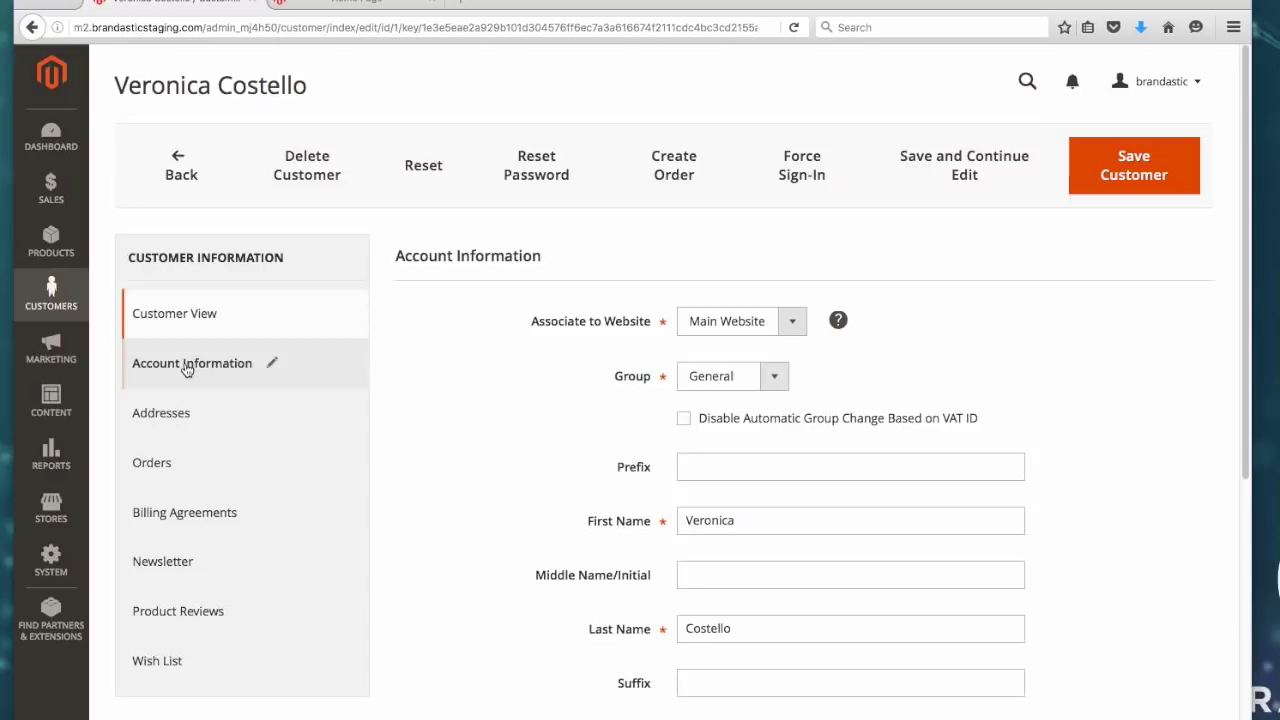
scroll(538, 440, down, 4)
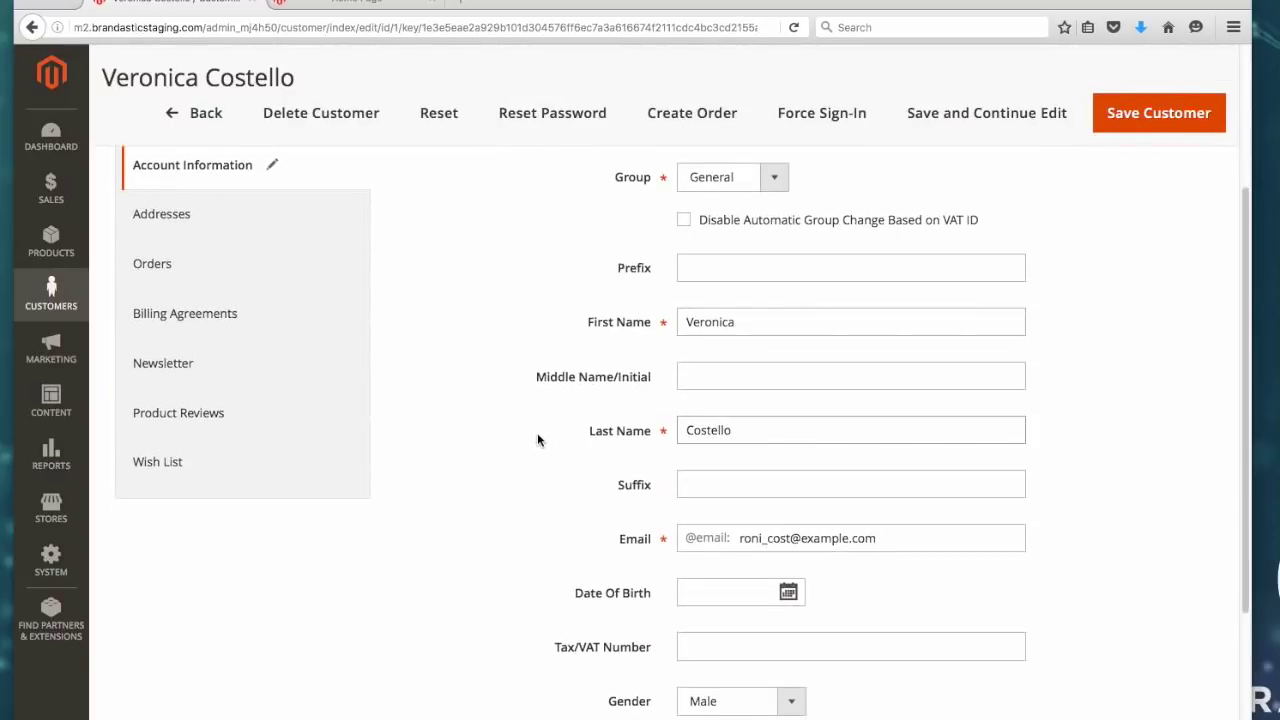
scroll(538, 437, up, 1)
mouse_move(808, 172)
scroll(629, 500, down, 2)
scroll(729, 214, up, 2)
click(737, 256)
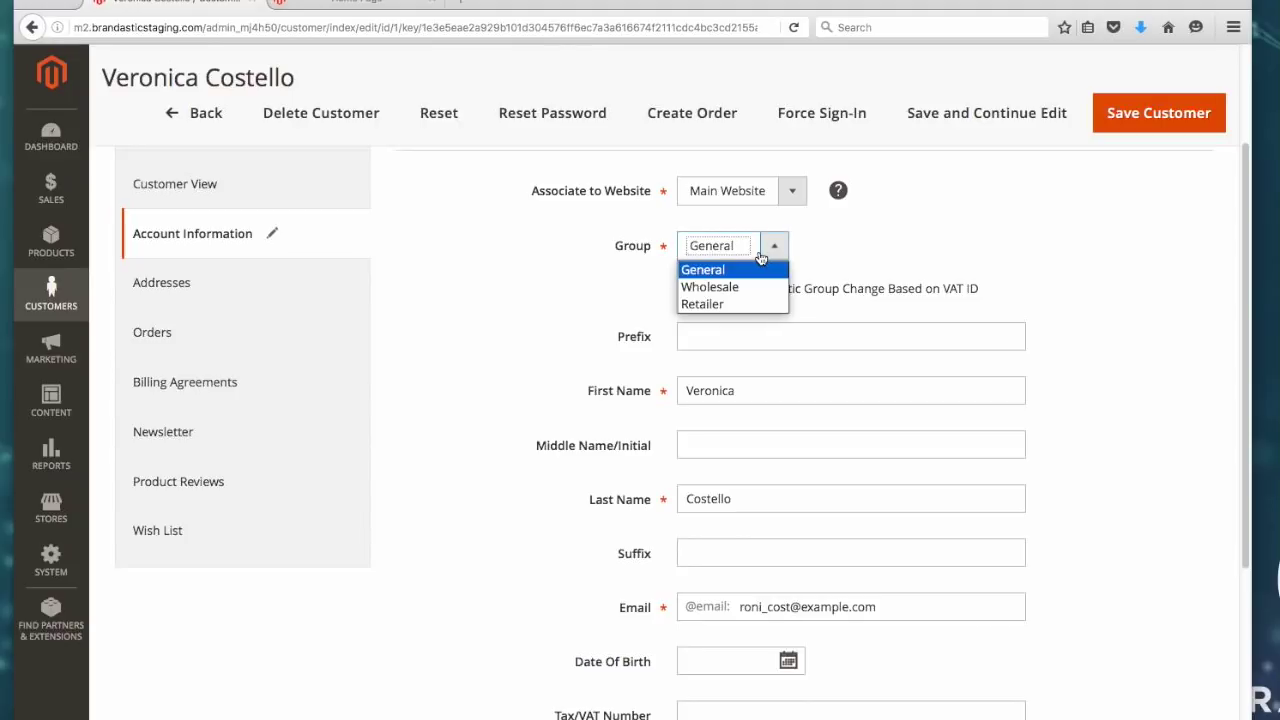
click(835, 252)
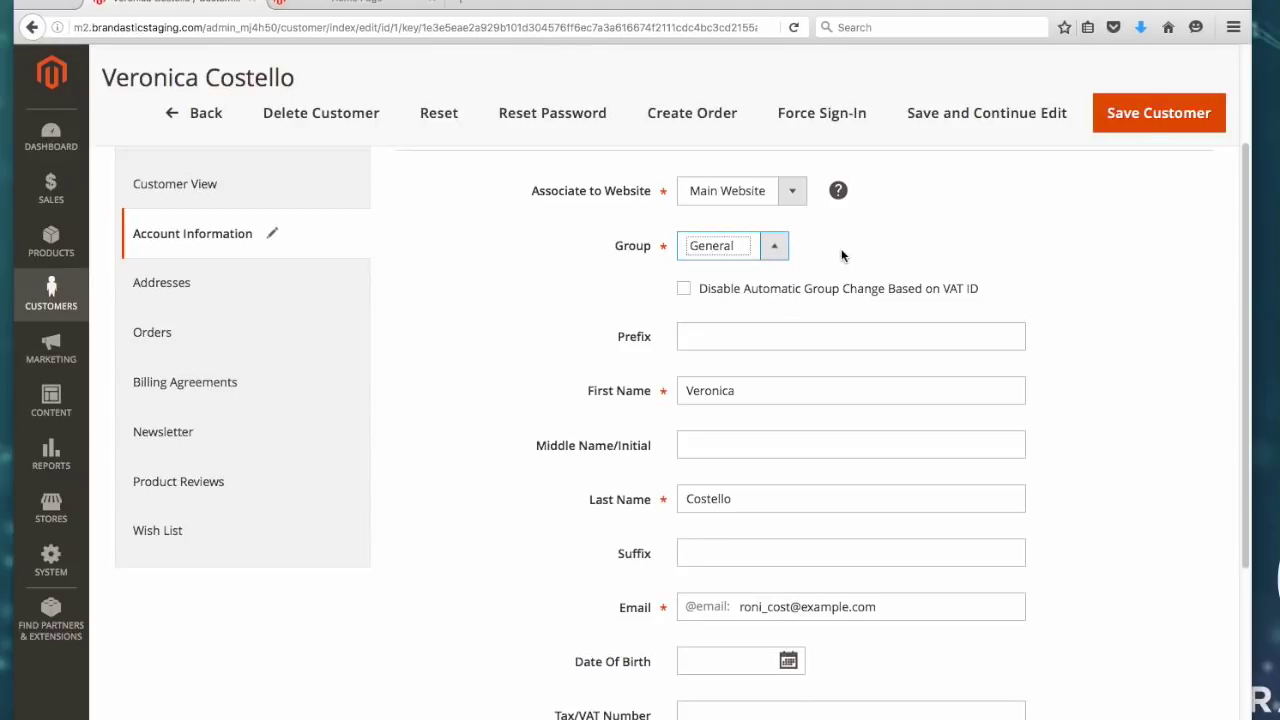
scroll(540, 606, down, 5)
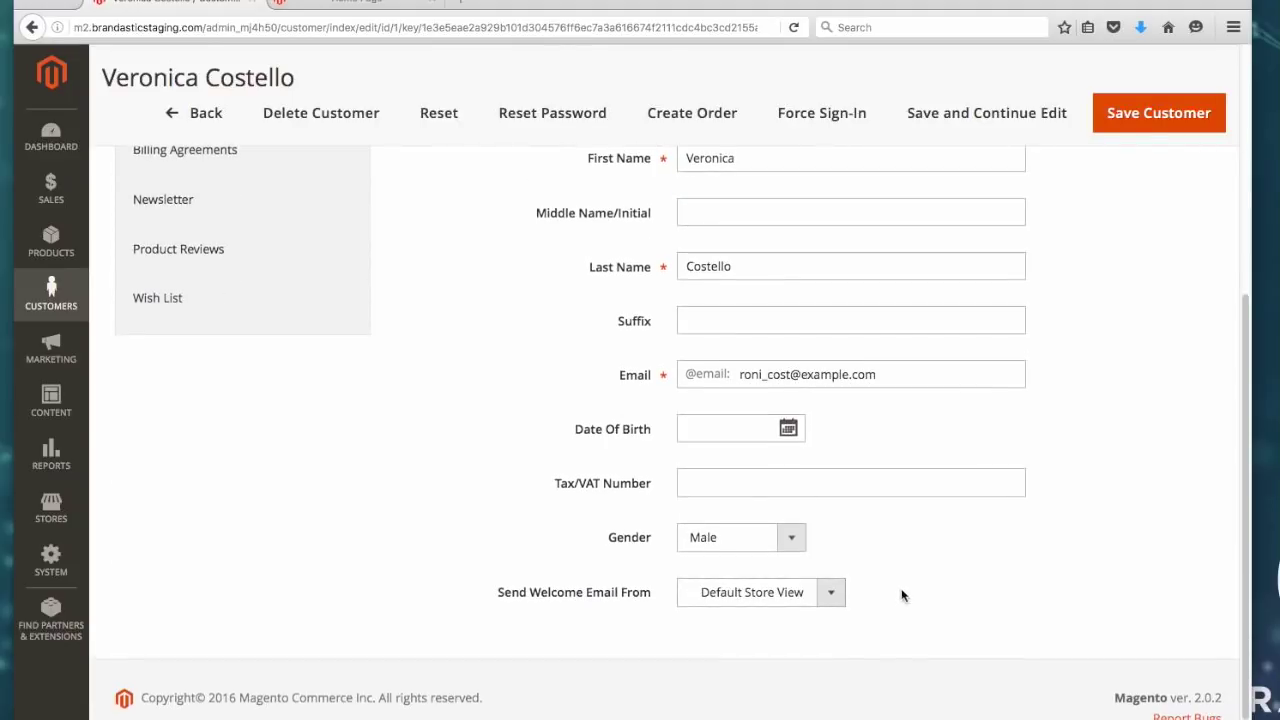
scroll(850, 500, up, 1)
scroll(537, 239, up, 5)
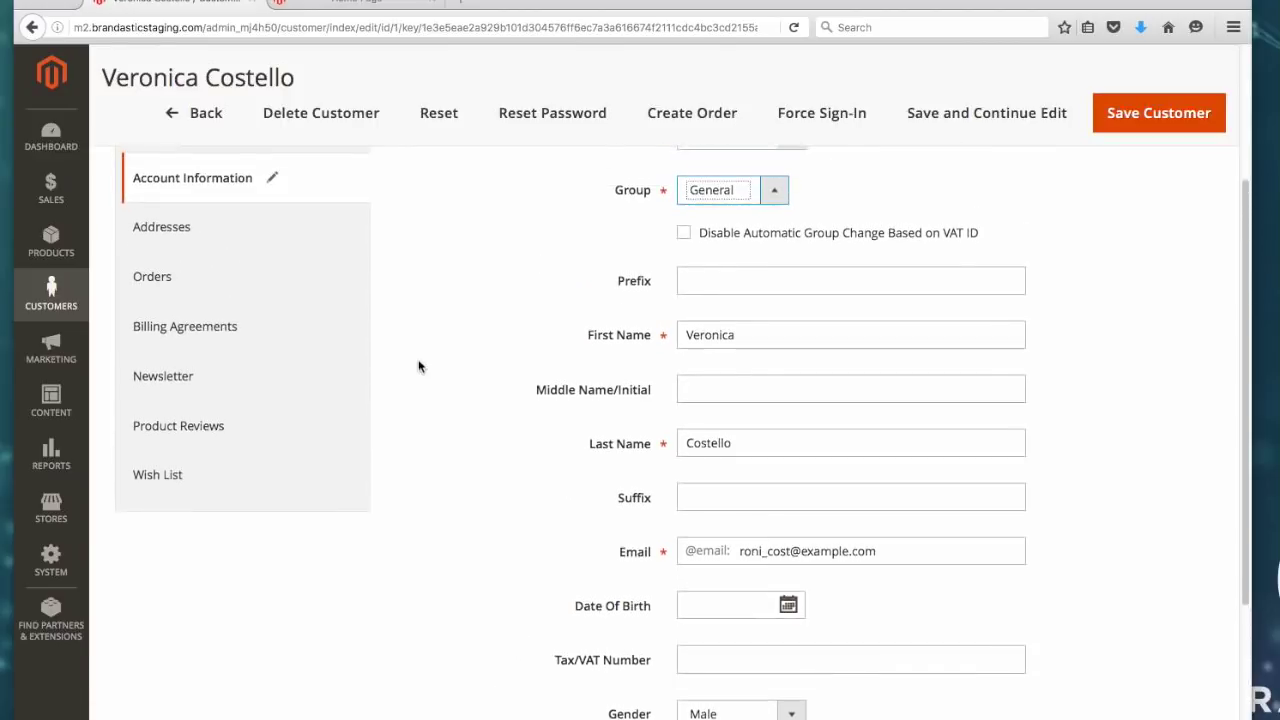
View the customer's Addresses and examine the customer's Orders list
click(161, 262)
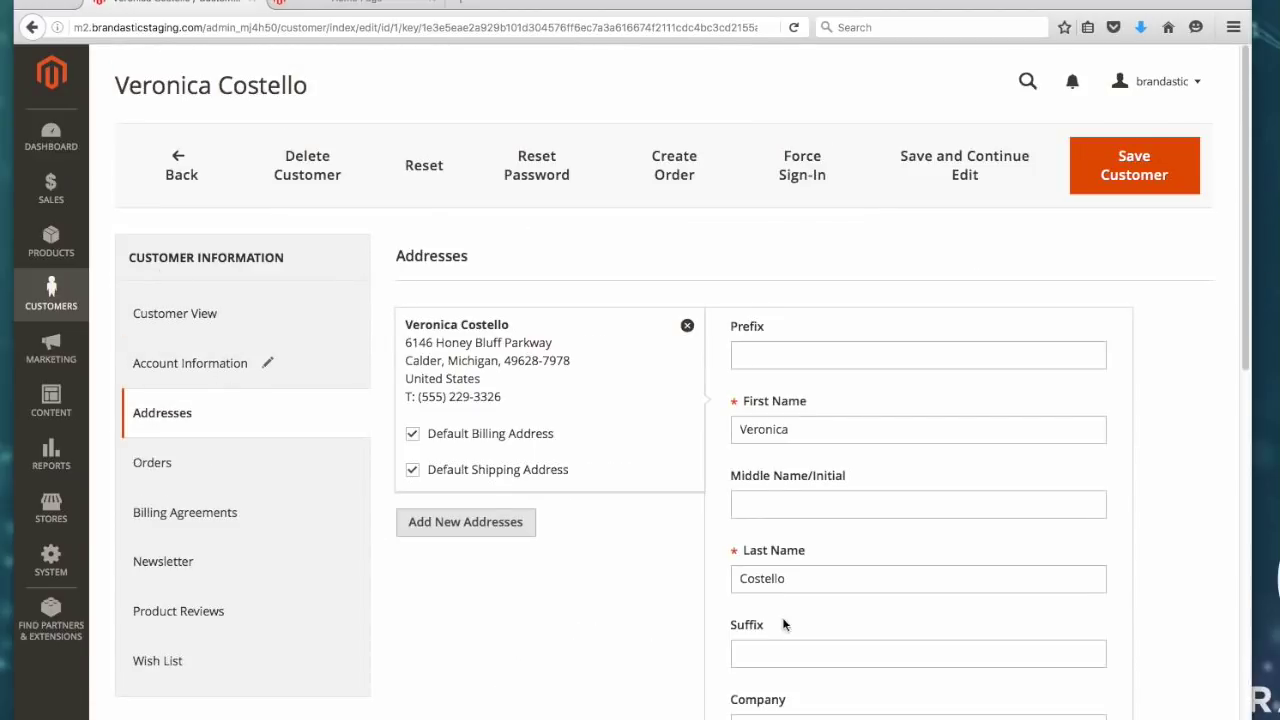
scroll(578, 591, down, 3)
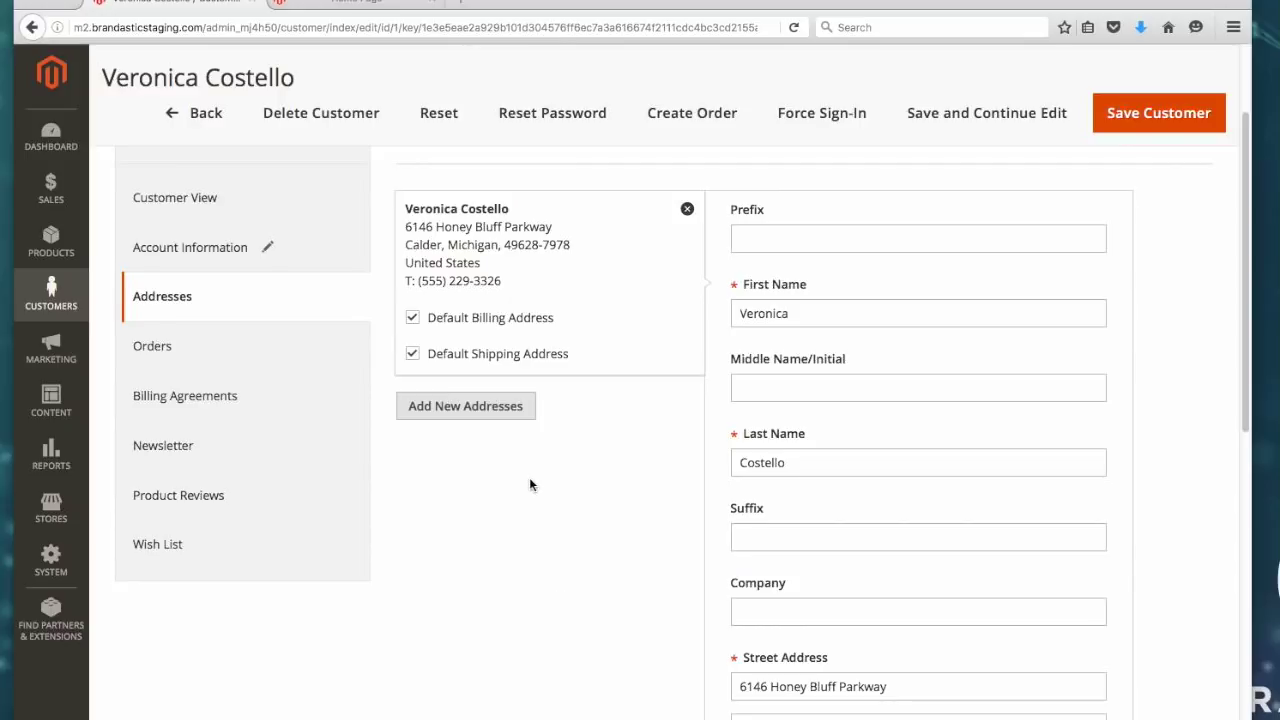
click(222, 365)
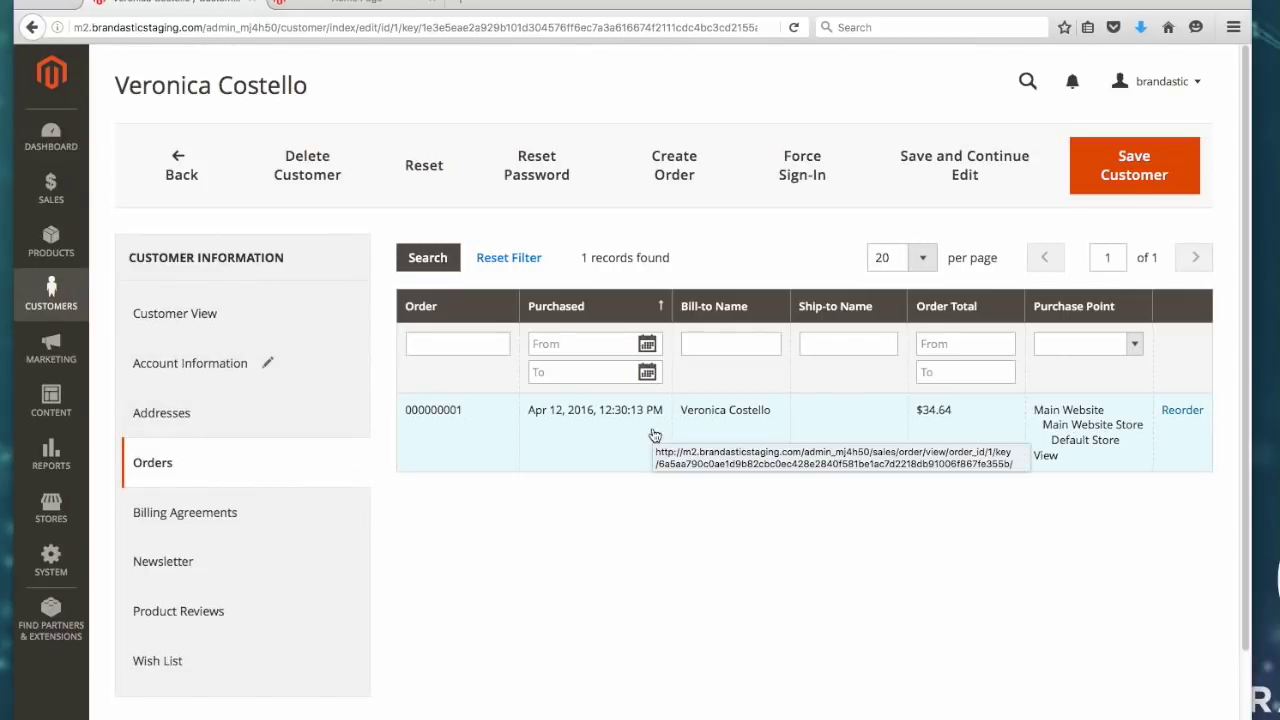
click(51, 188)
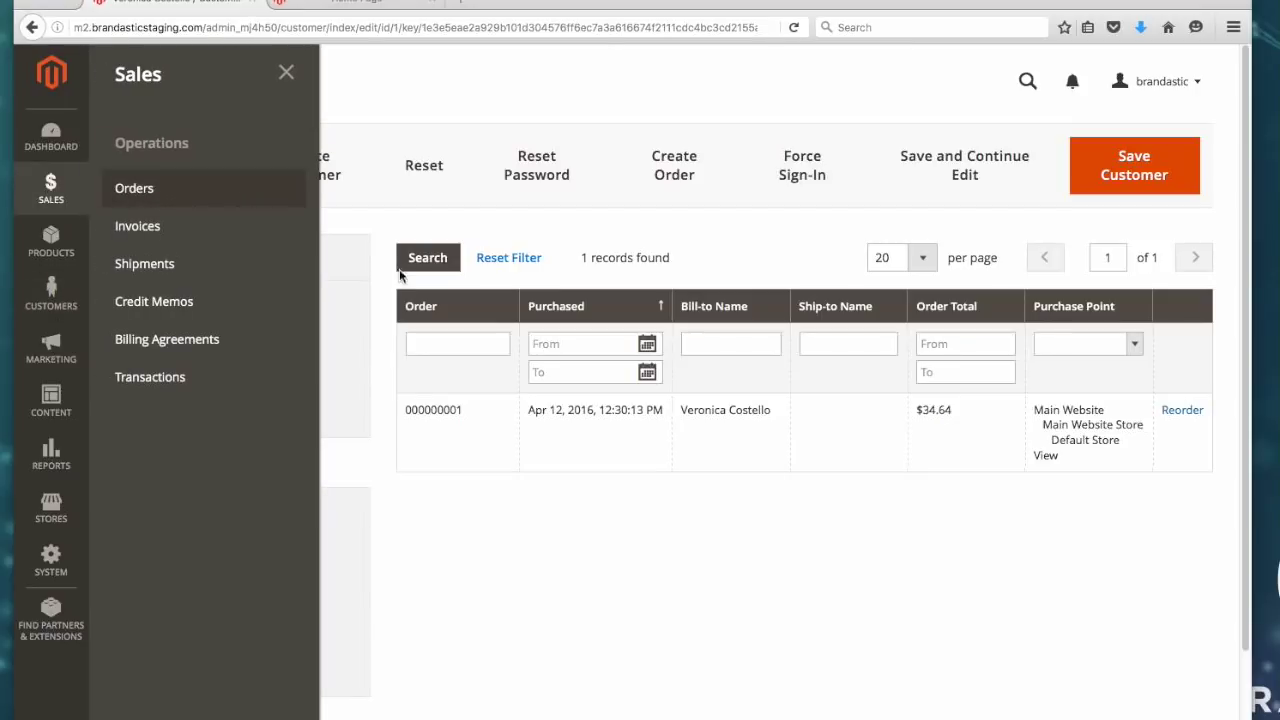
click(812, 659)
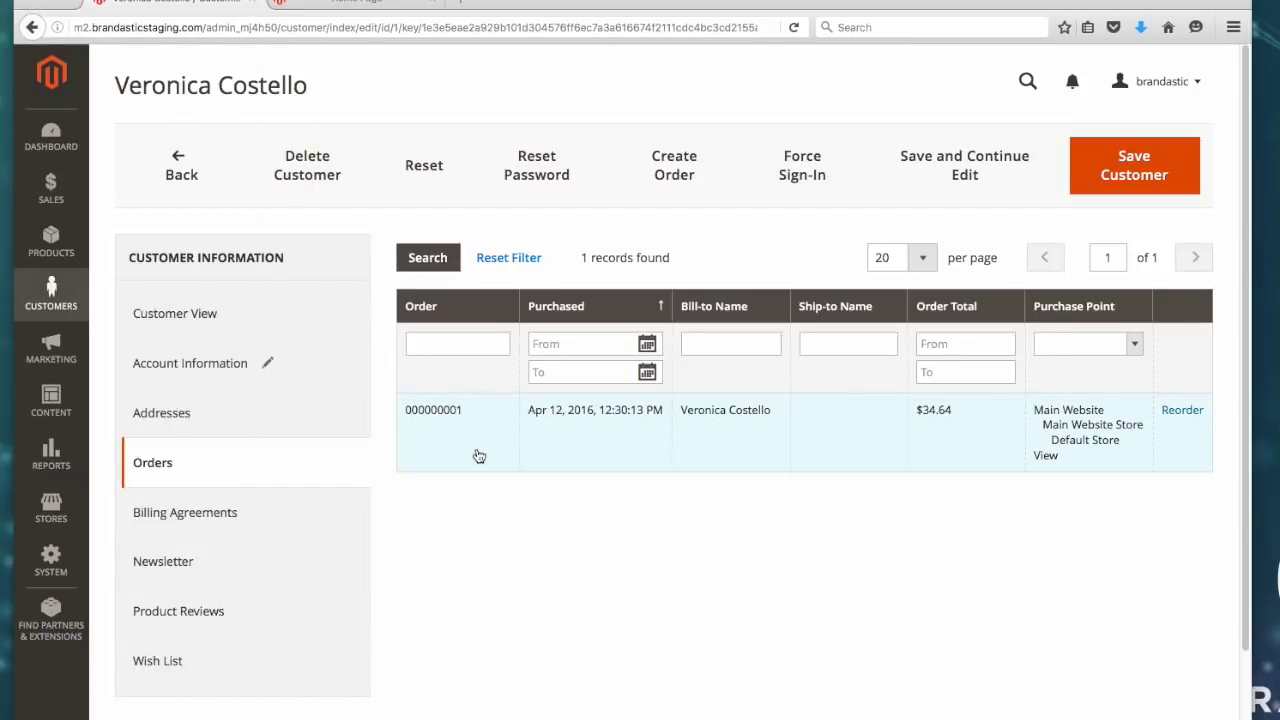
View the customer's Billing Agreements, Newsletter, Product Reviews and Wish List sections
click(218, 526)
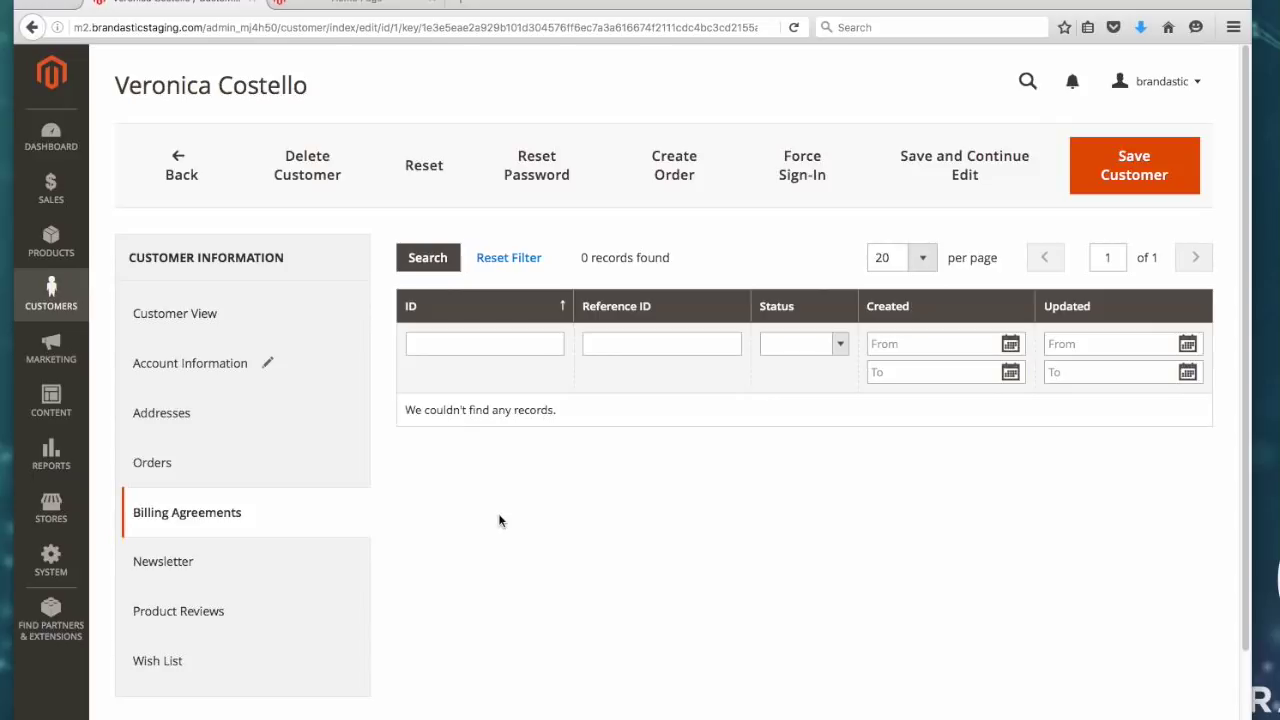
click(197, 568)
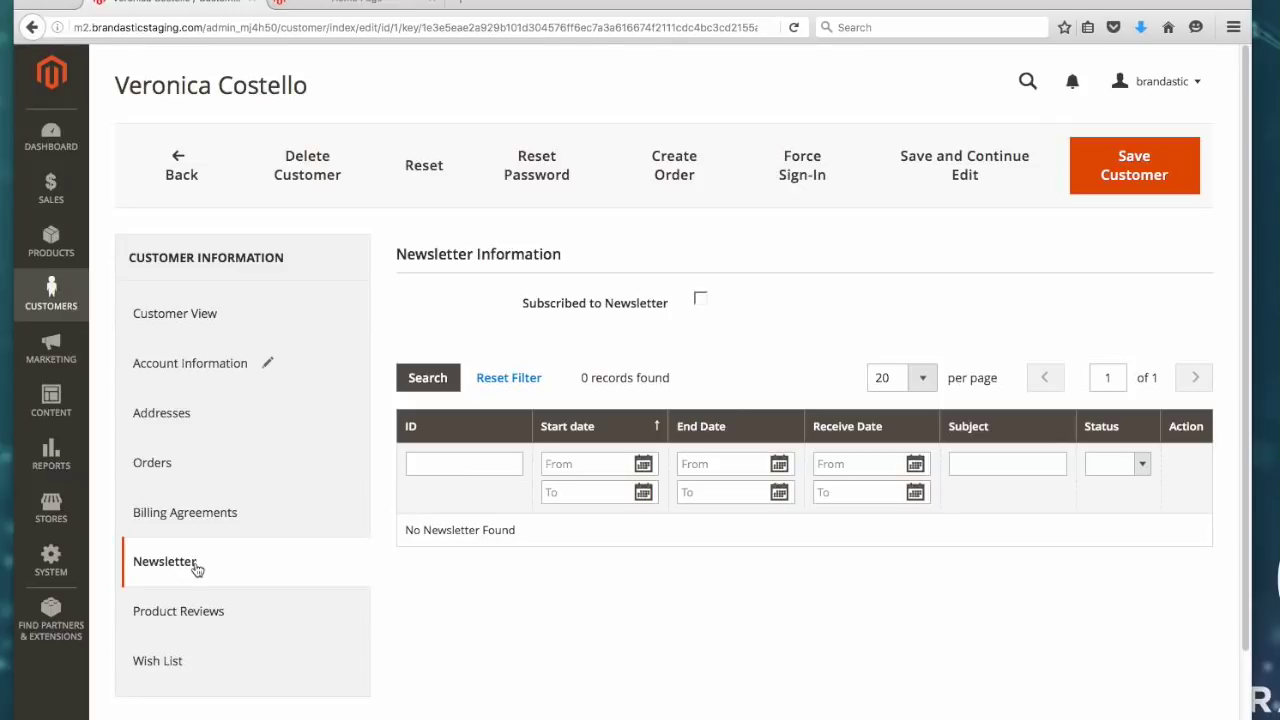
click(192, 627)
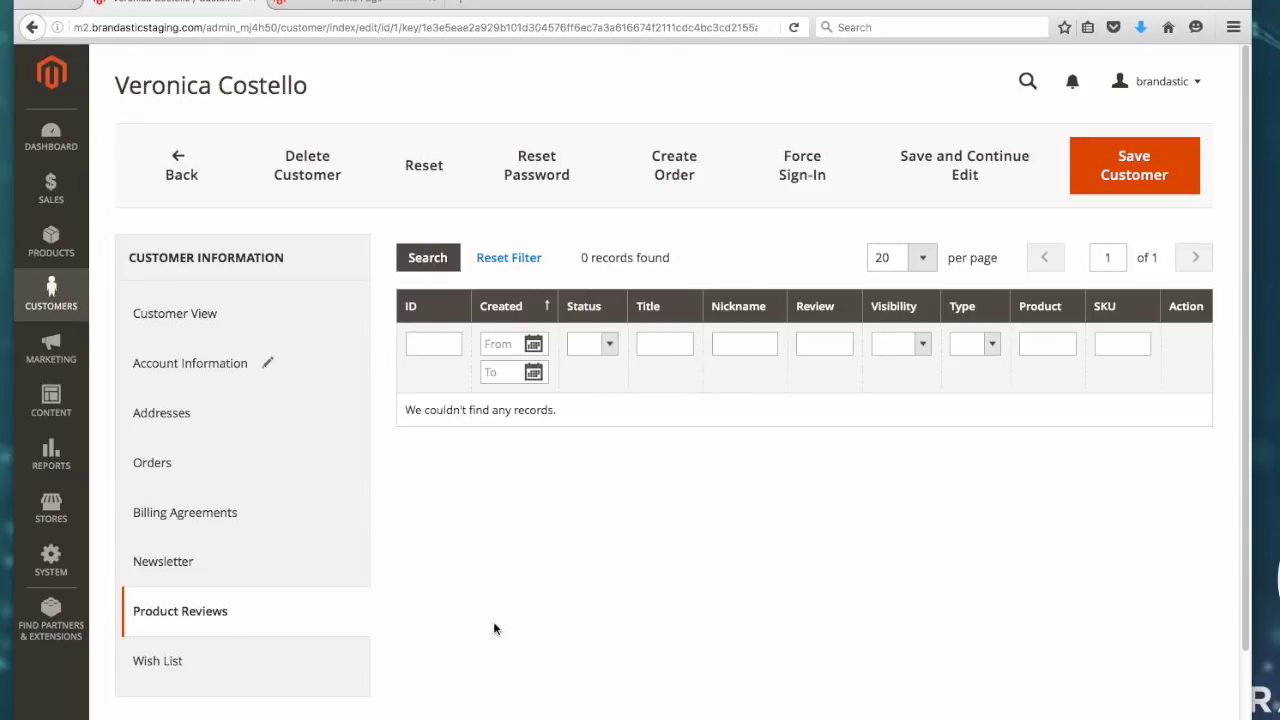
click(184, 680)
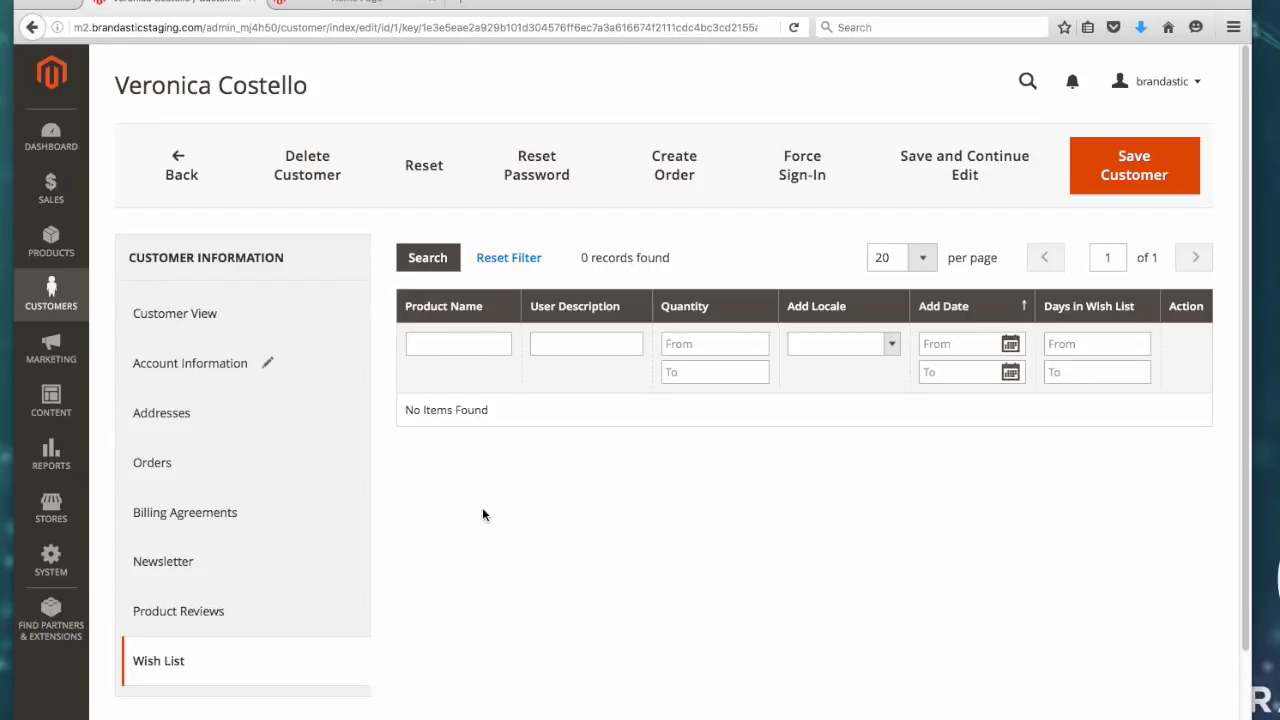
Open the list of customers who are now online
click(51, 295)
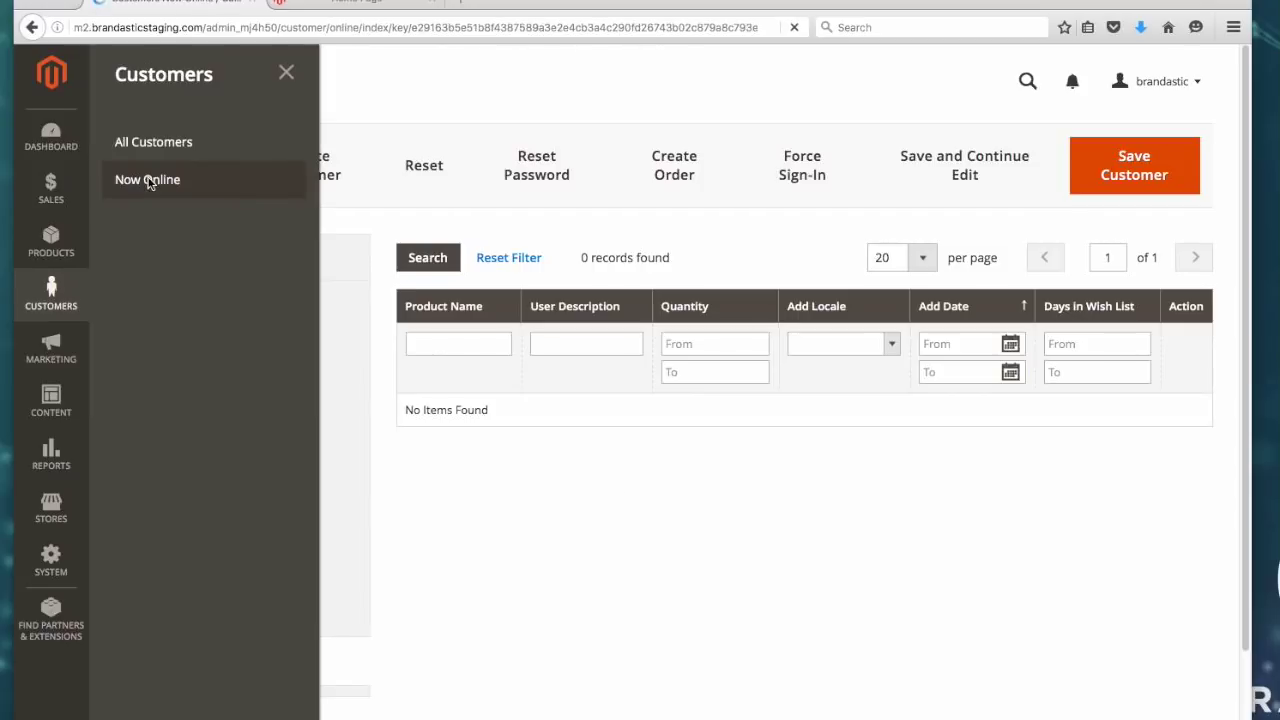
click(150, 180)
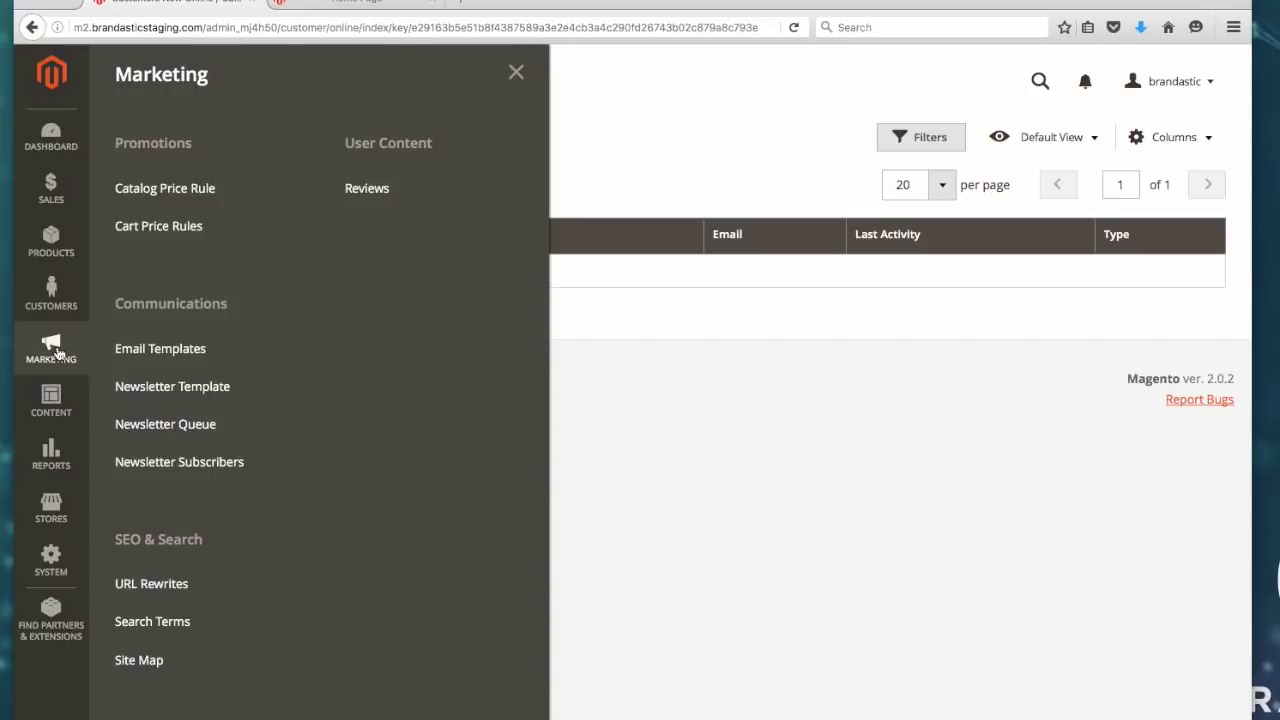
Open the first "20% off all Women's and Men's Pants" catalog price rule and examine its Rule Information, including Customer Groups
click(172, 193)
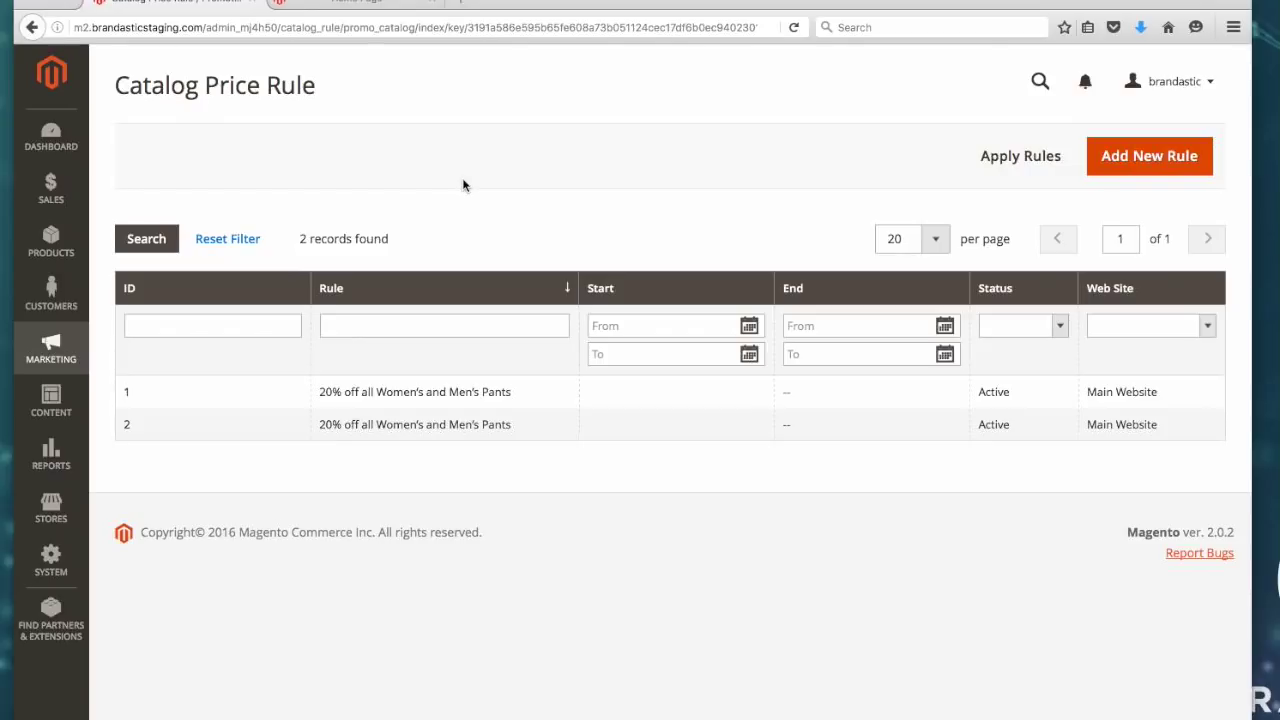
click(428, 404)
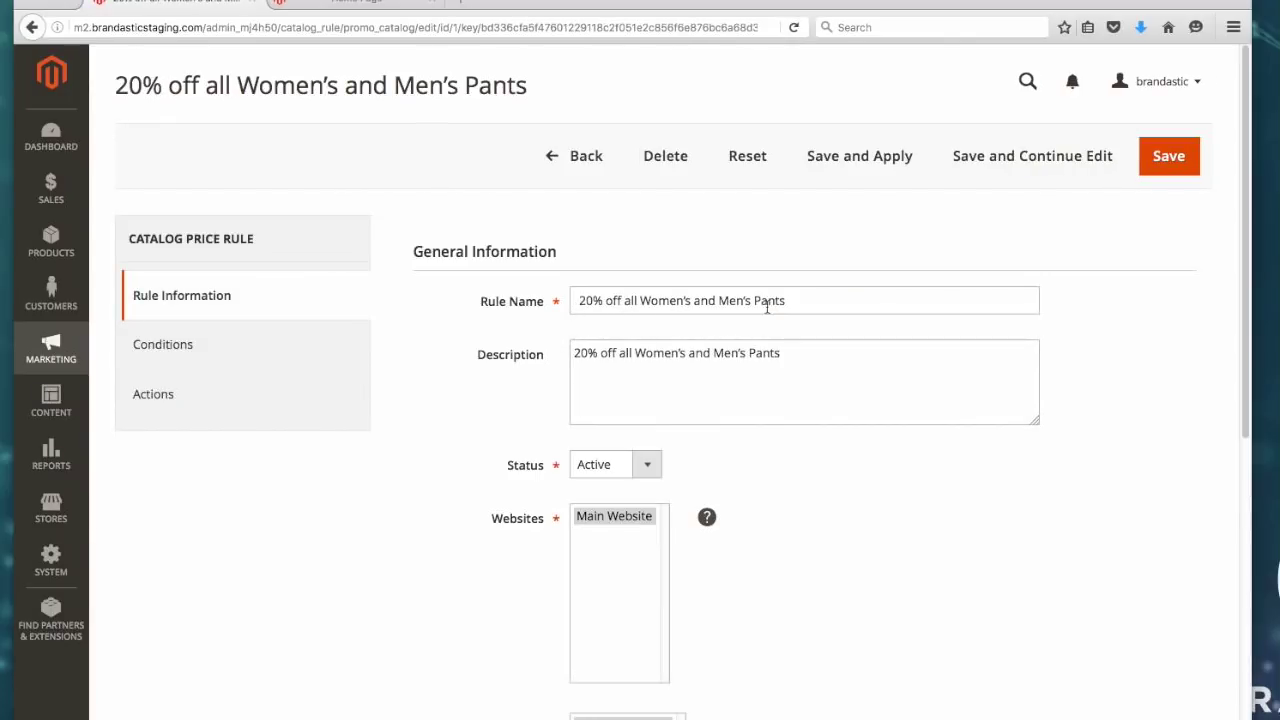
scroll(483, 445, down, 2)
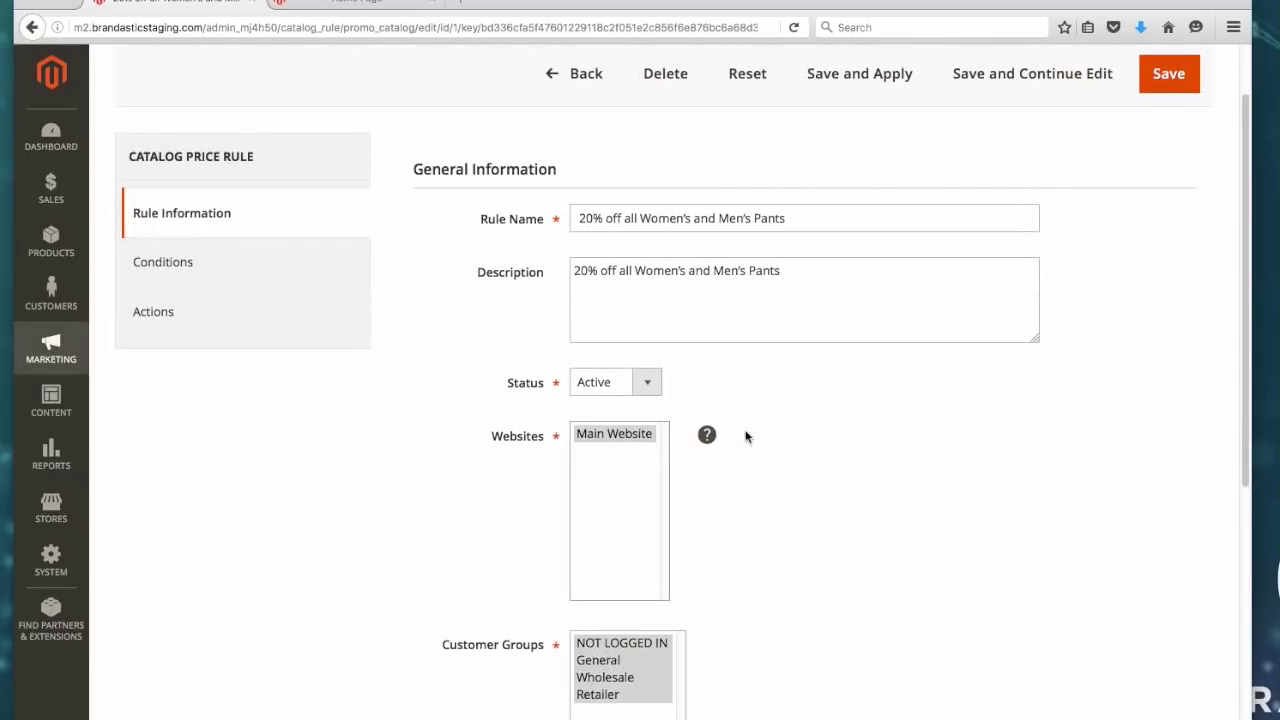
scroll(506, 457, down, 4)
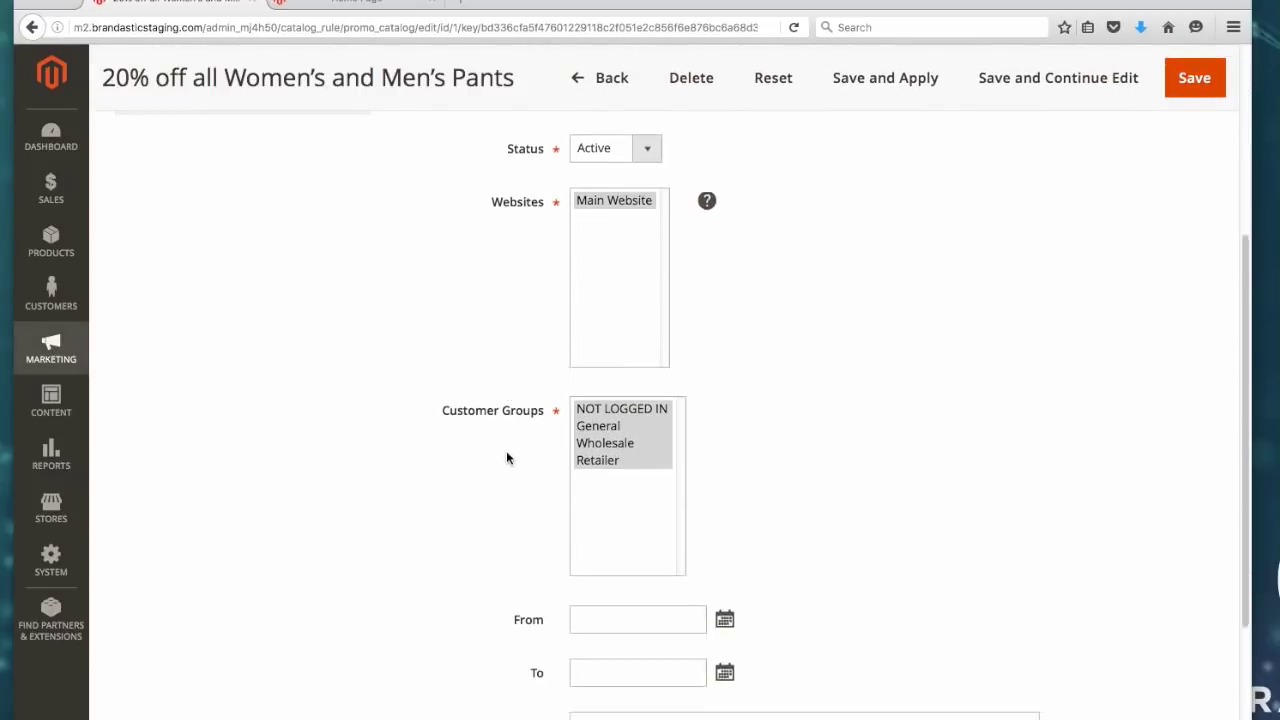
scroll(460, 450, up, 4)
scroll(300, 400, up, 2)
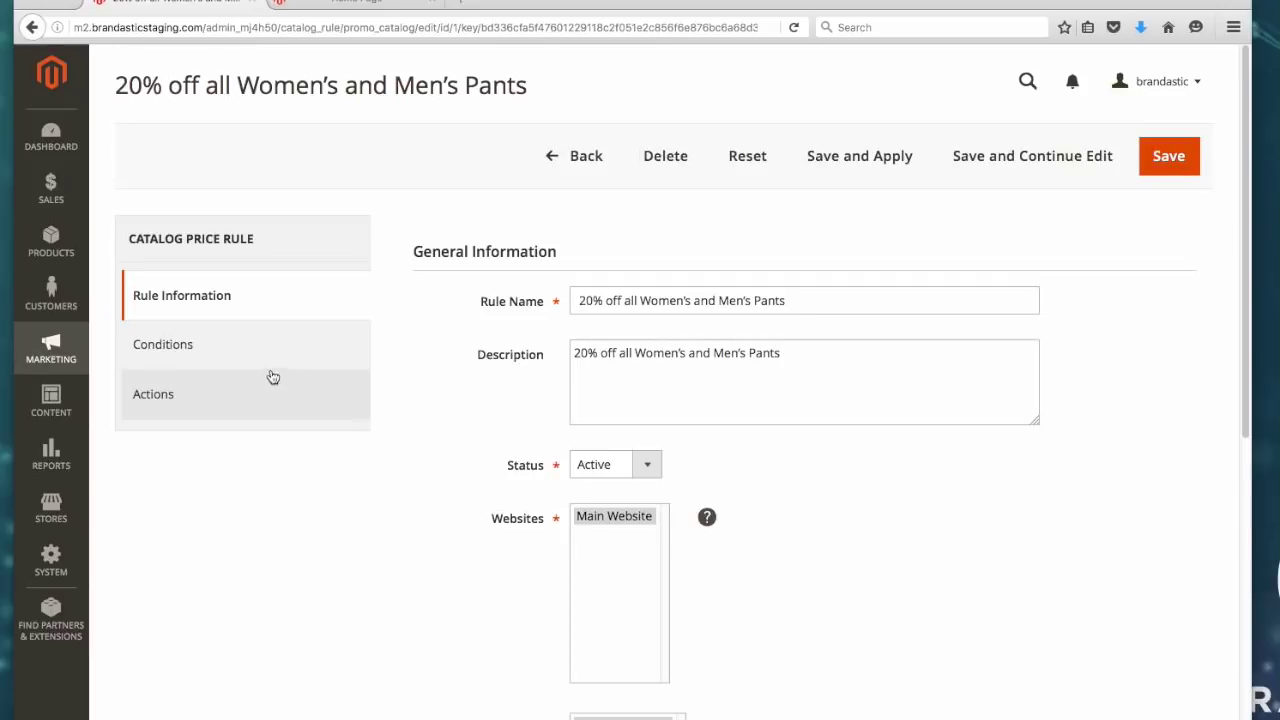
Examine the rule's category condition in the category chooser, and view the rule's Actions
click(191, 351)
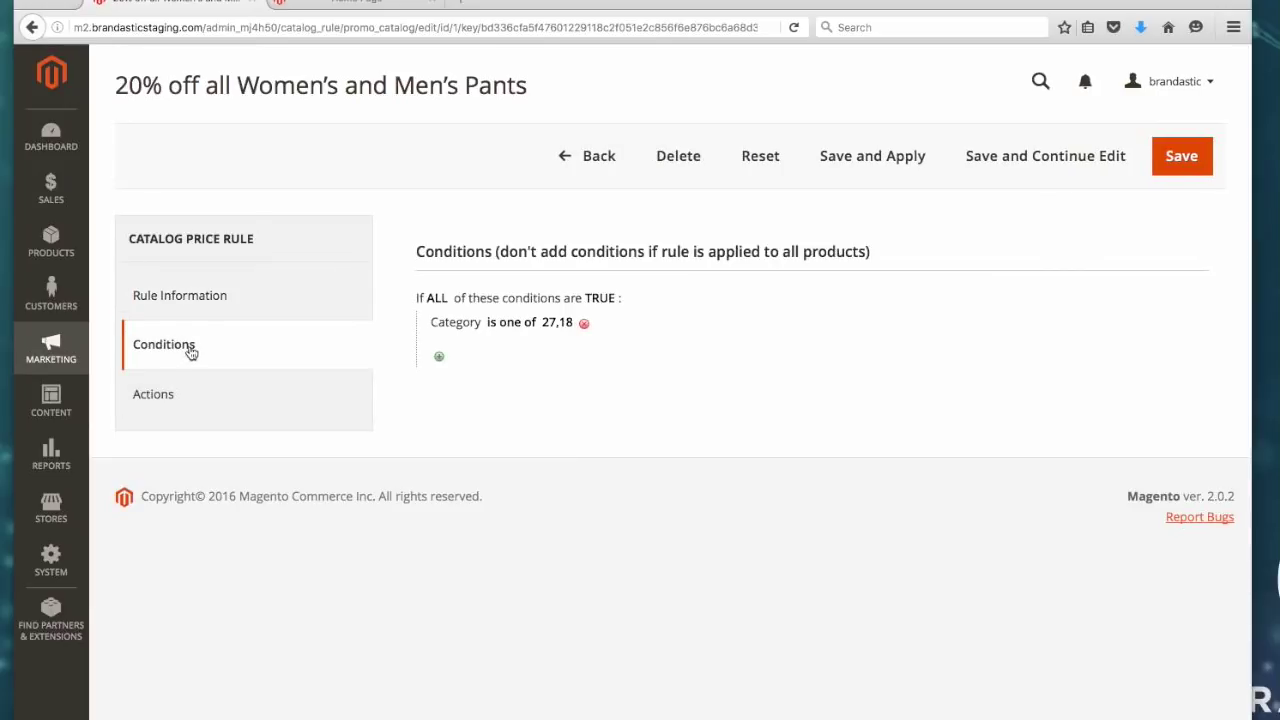
click(556, 325)
click(698, 325)
scroll(766, 475, down, 2)
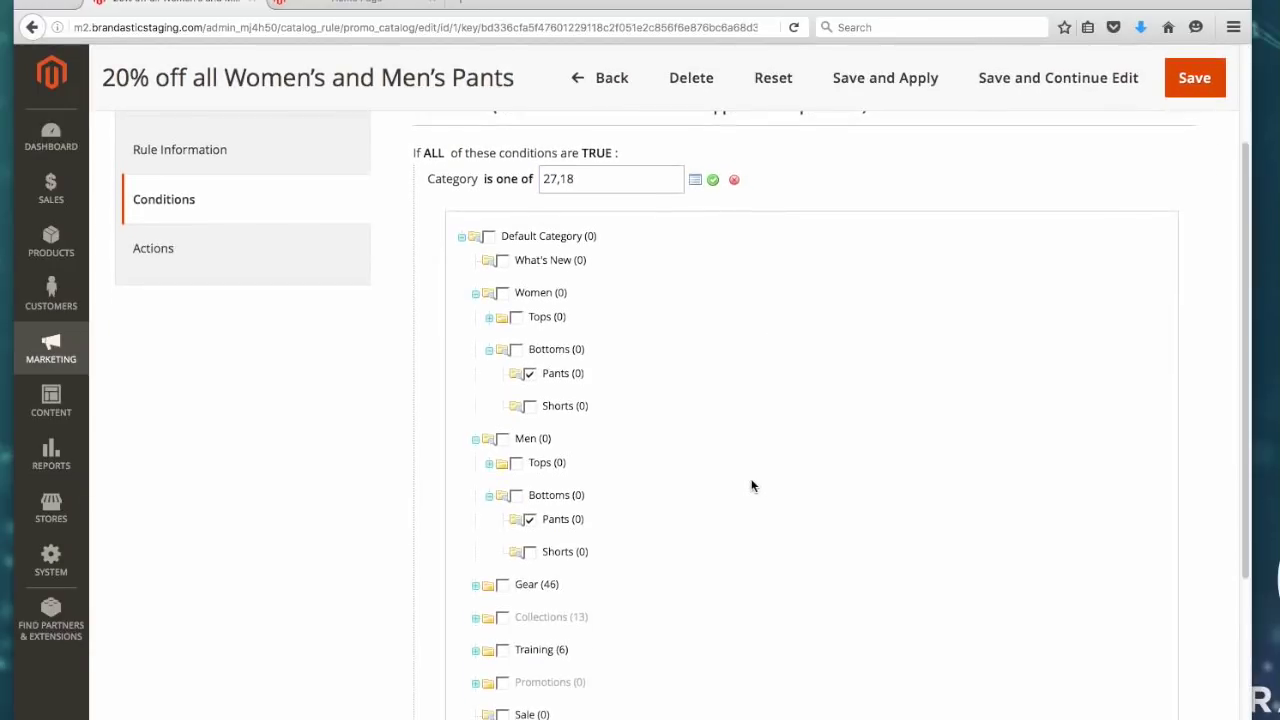
scroll(600, 460, up, 1)
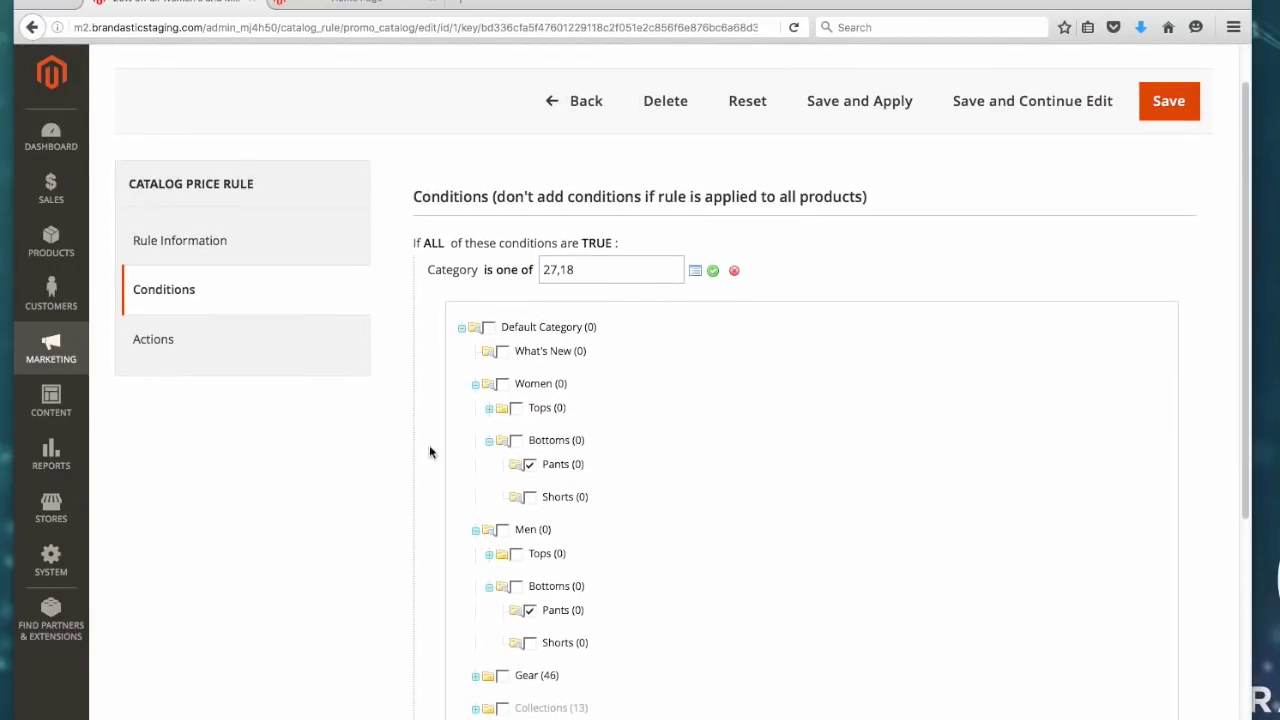
click(148, 338)
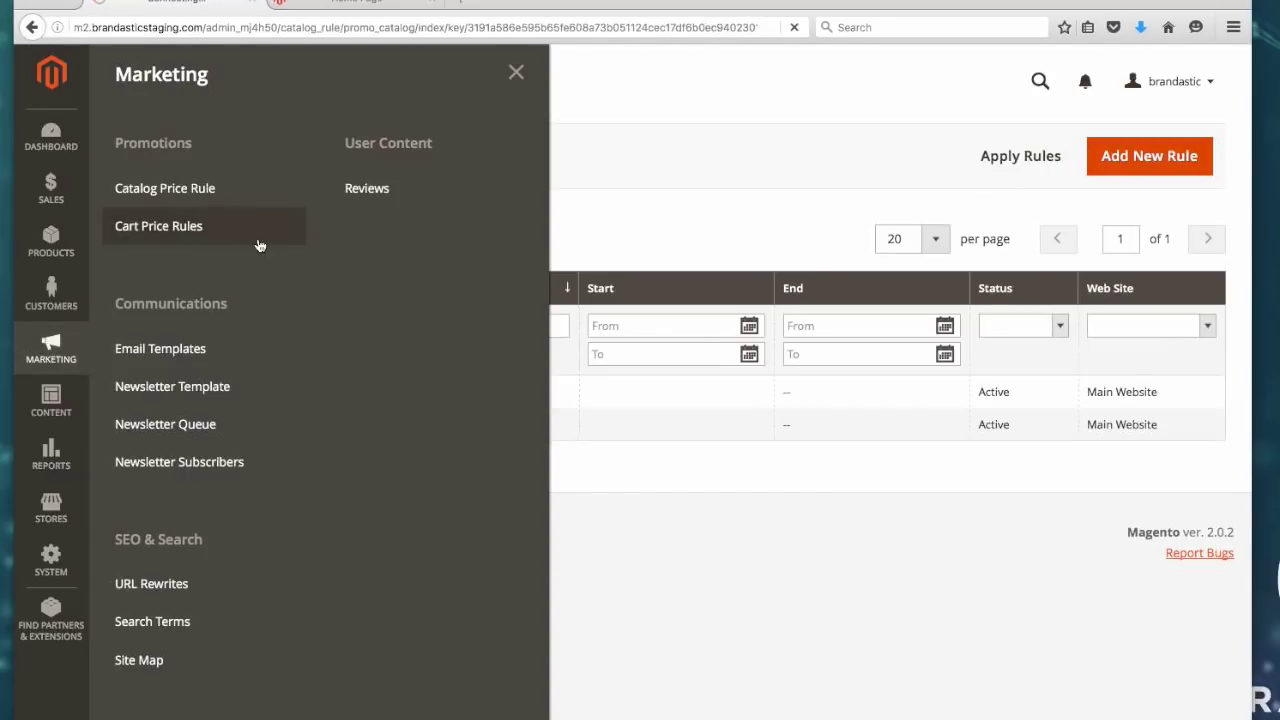
Open the "$4 Luma water bottle (save 70%)" cart price rule and examine its Rule Information down to the coupon fields
click(255, 242)
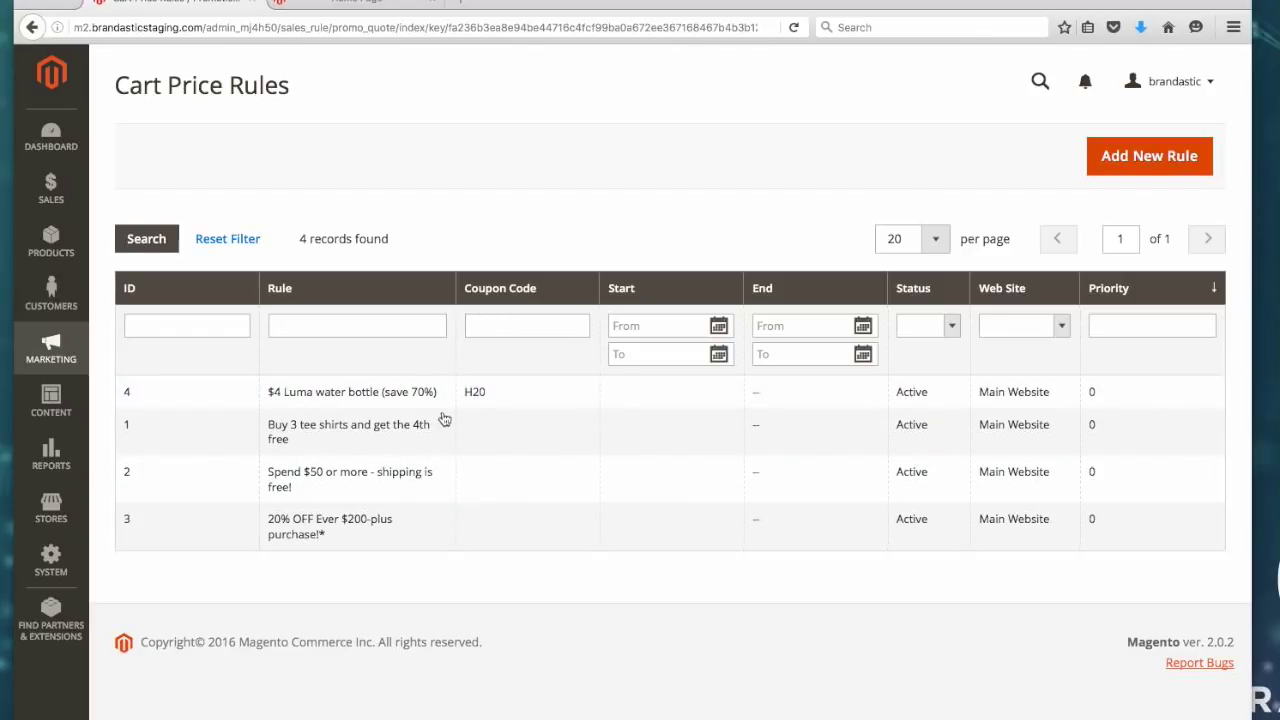
click(537, 400)
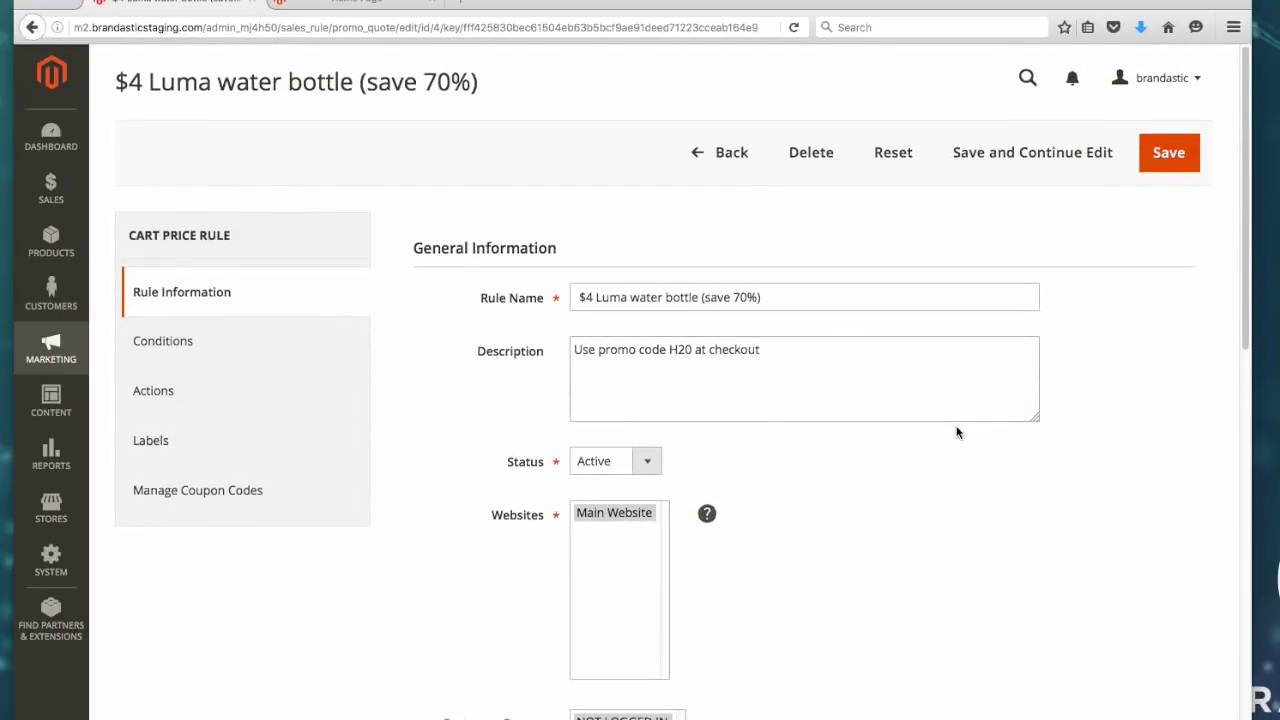
scroll(945, 428, down, 5)
scroll(810, 415, down, 1)
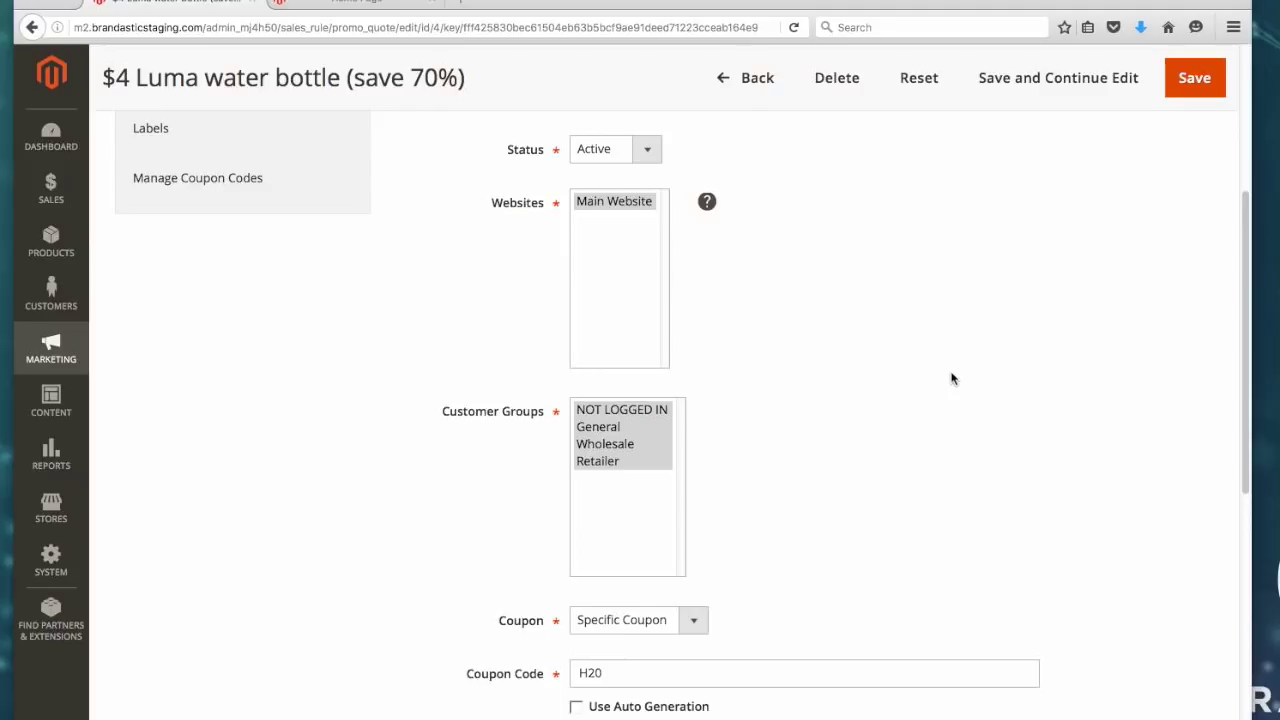
scroll(951, 377, up, 4)
scroll(910, 335, down, 4)
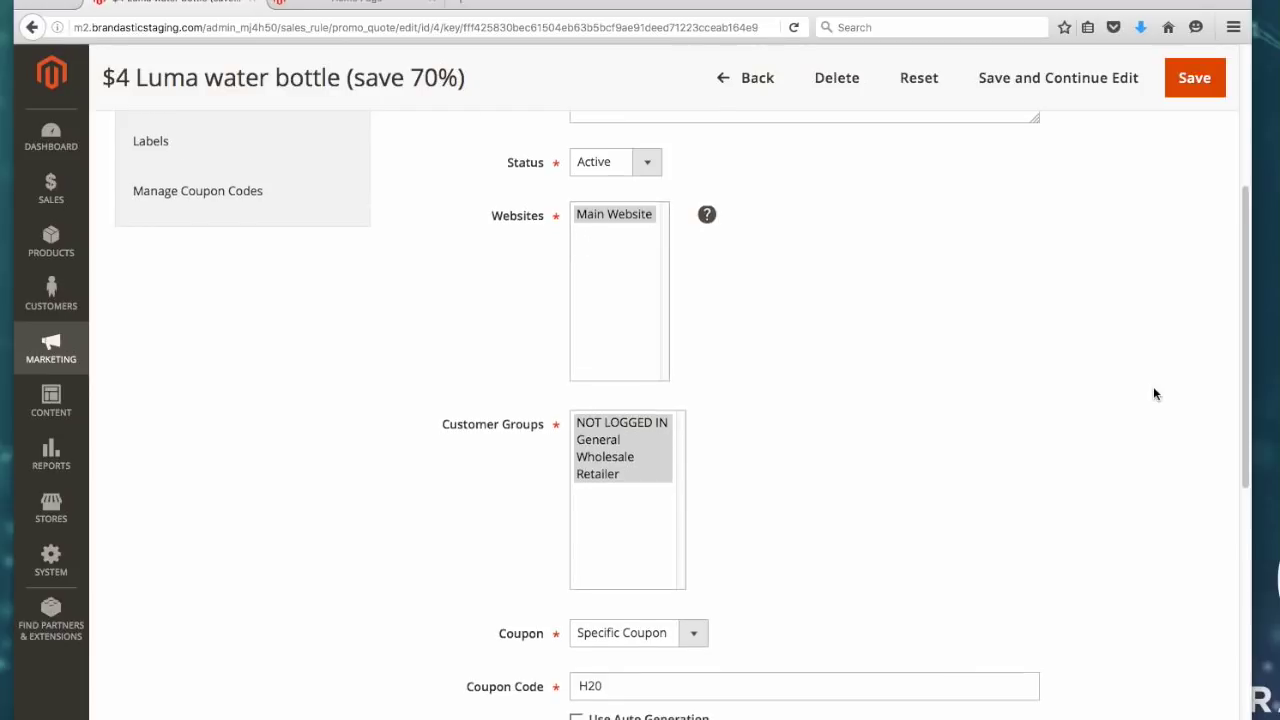
scroll(766, 454, down, 3)
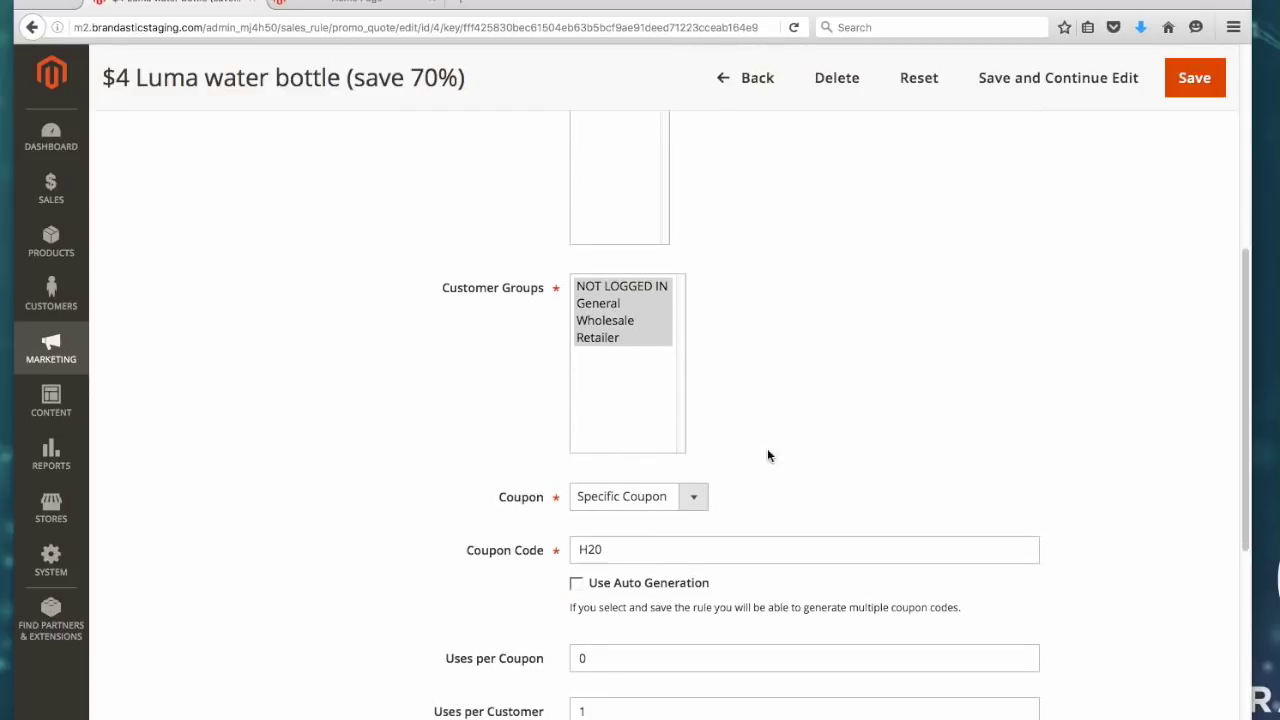
Enable Use Auto Generation for the rule's coupon code and keep Coupon set to Specific Coupon
double_click(630, 555)
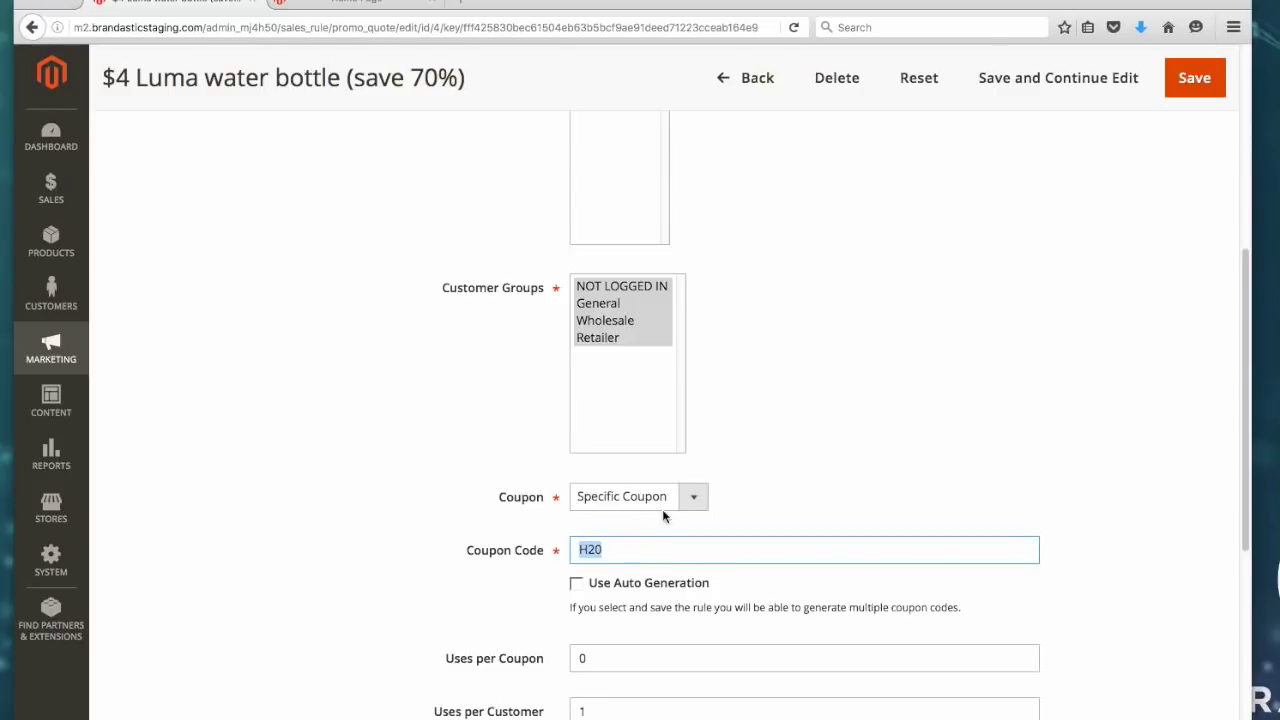
click(632, 584)
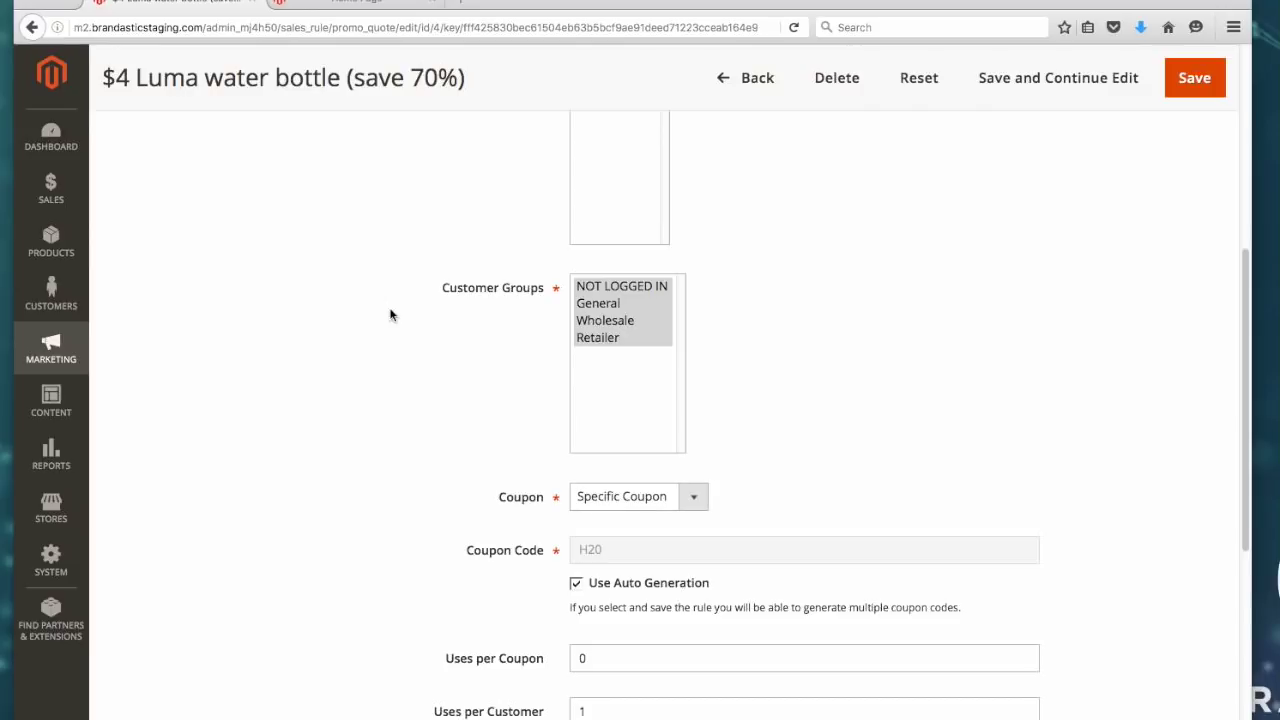
click(685, 499)
click(677, 518)
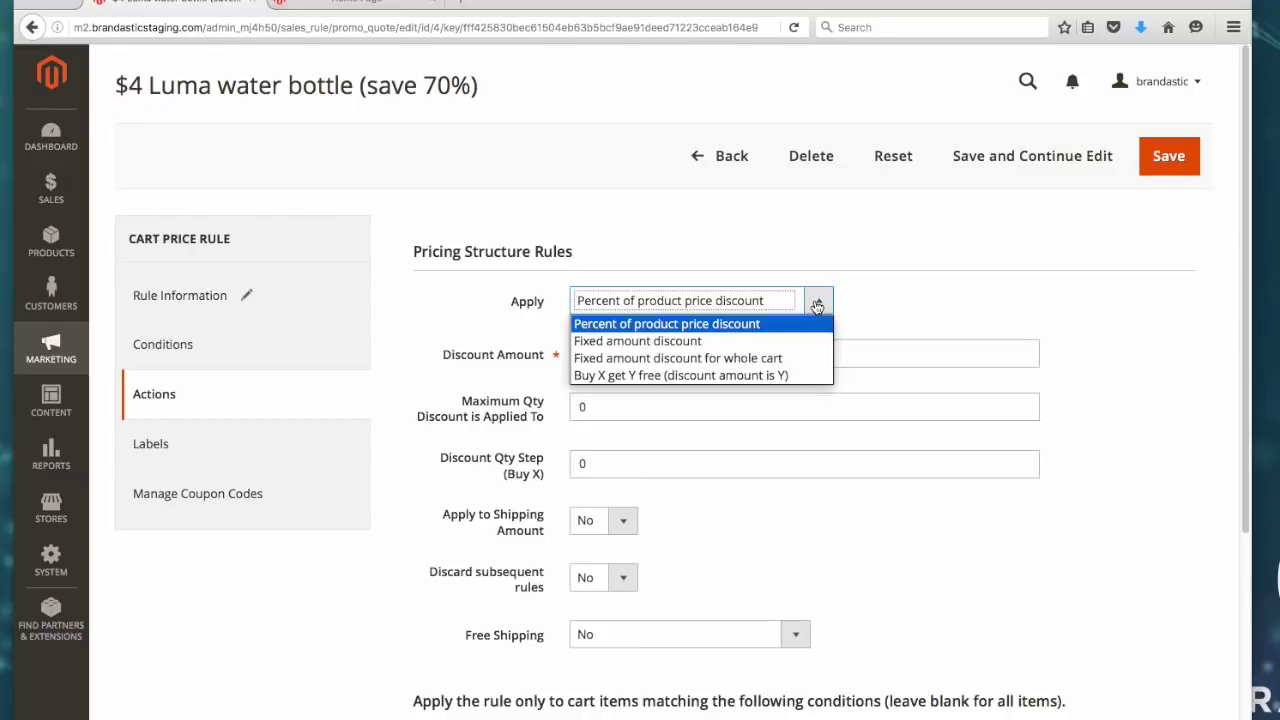
Examine the discount types available under the cart price rule's Actions, and view its Labels
click(818, 302)
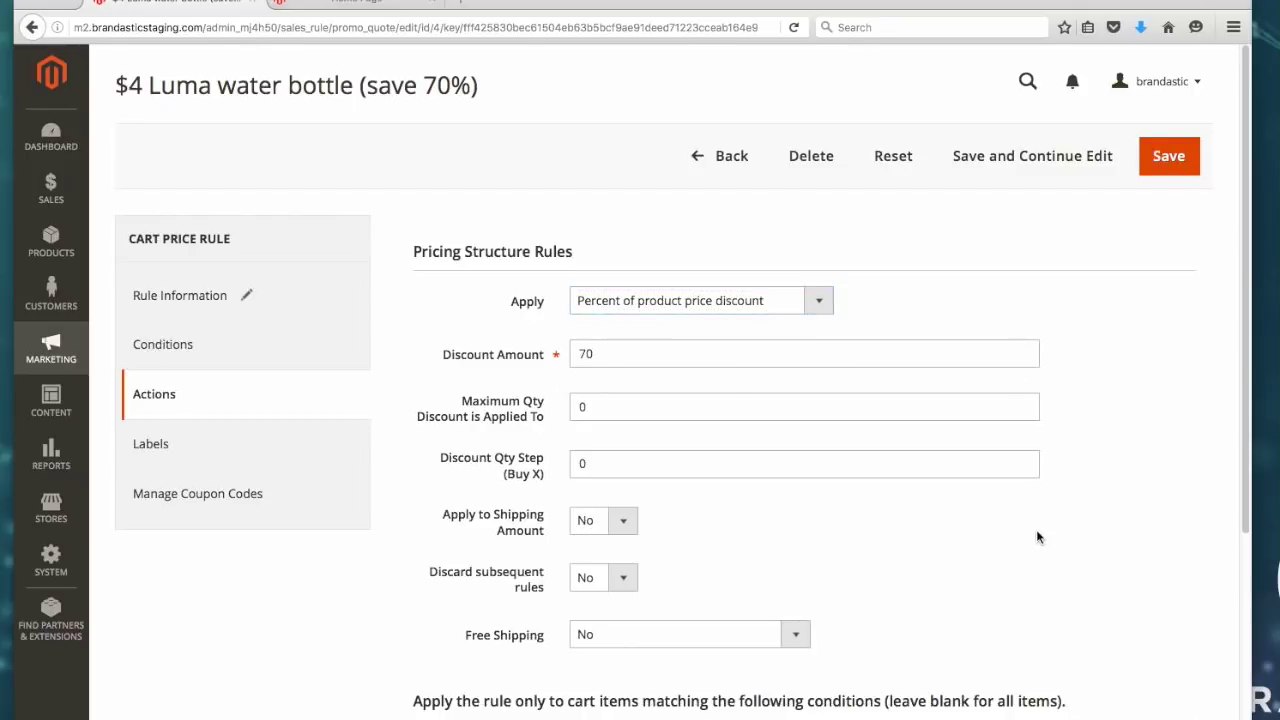
click(151, 443)
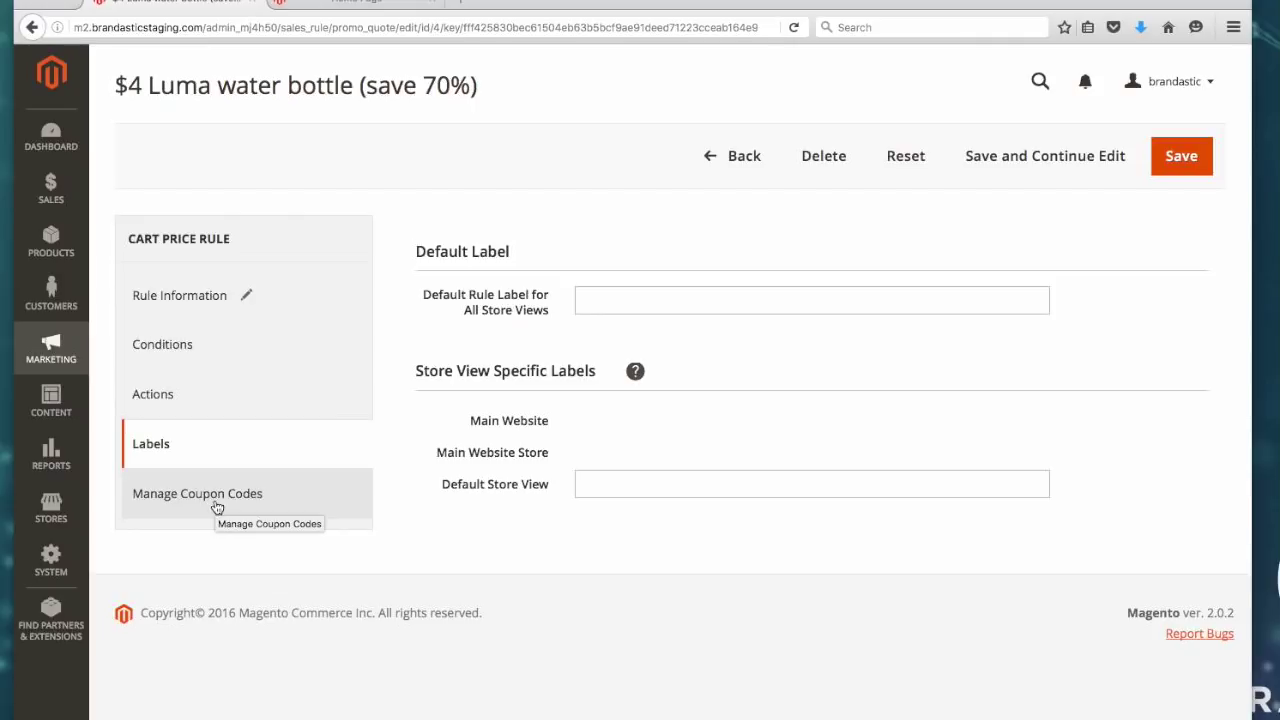
Examine the rule's Manage Coupon Codes settings, including quantity, code length, format, prefix and suffix, and the list of generated coupons
click(217, 507)
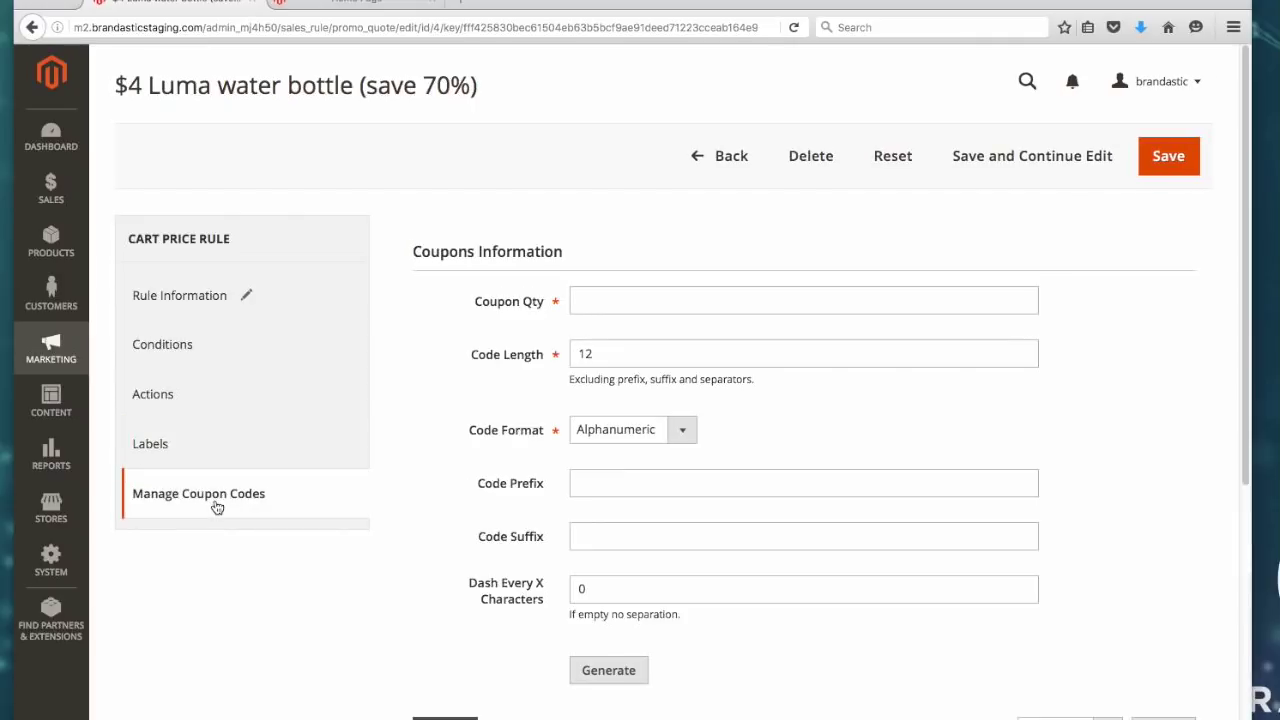
scroll(417, 480, down, 5)
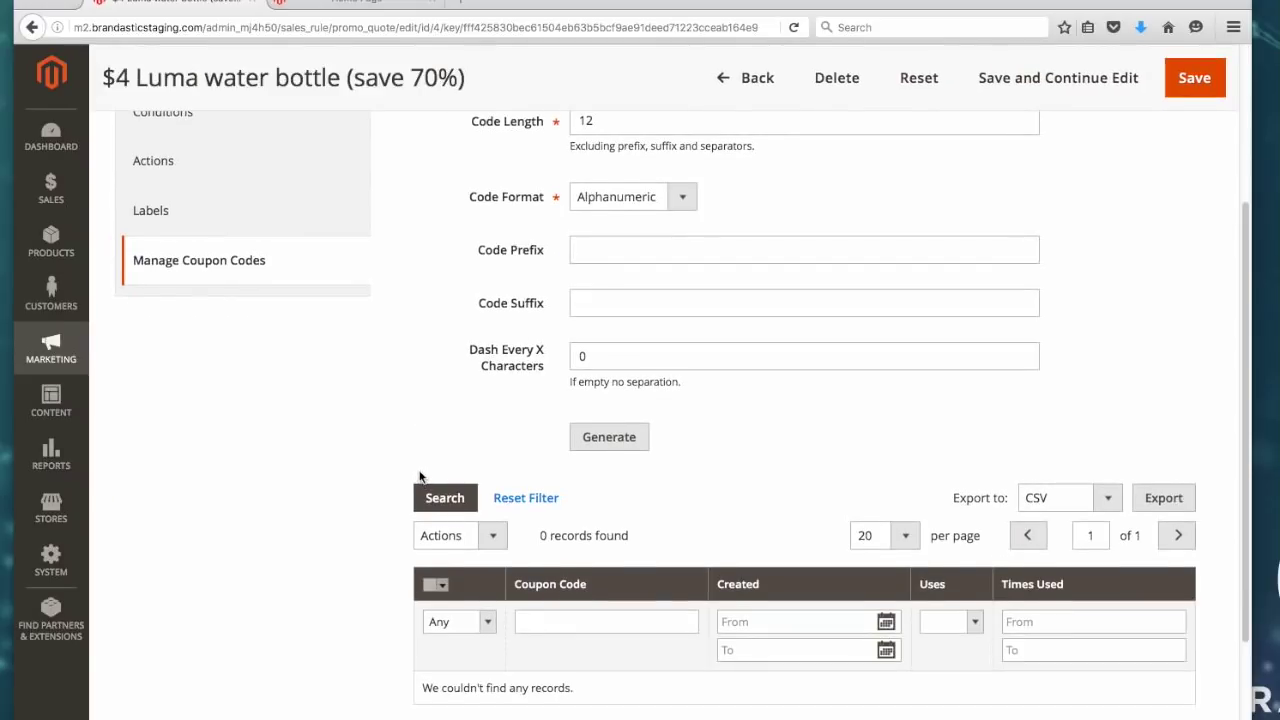
scroll(418, 467, down, 3)
scroll(417, 466, up, 5)
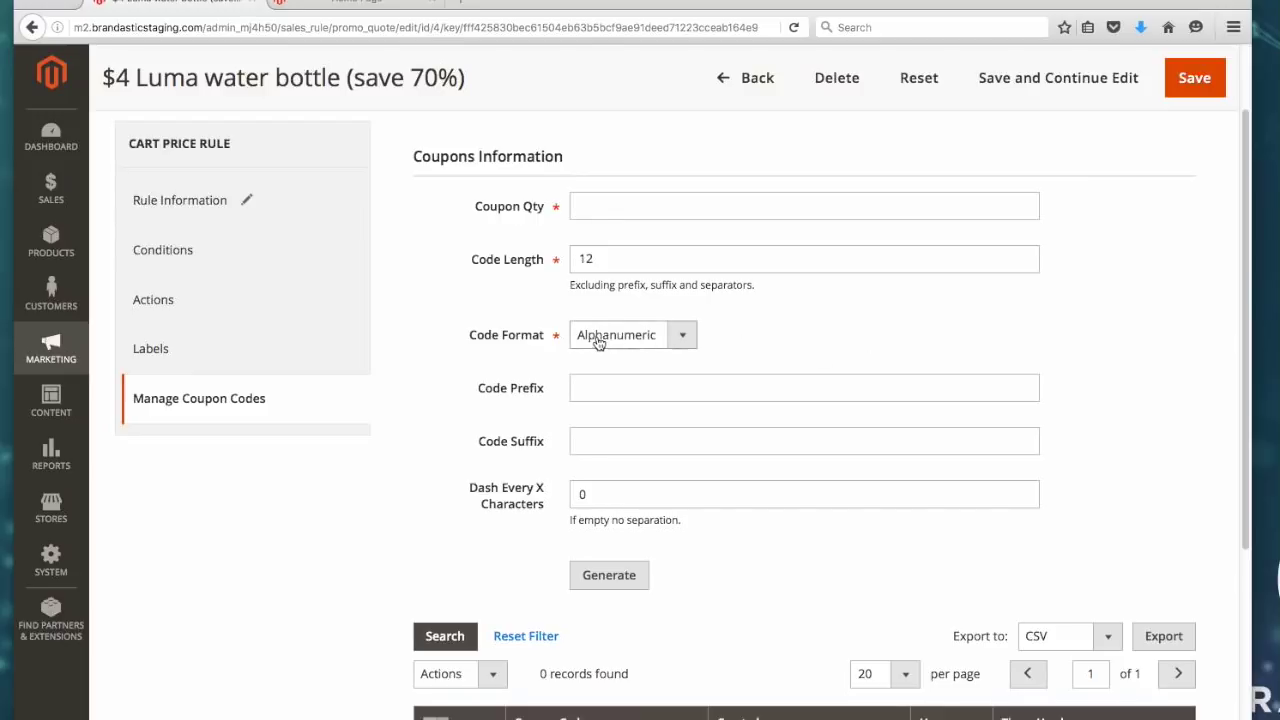
scroll(450, 360, down, 1)
scroll(437, 378, up, 1)
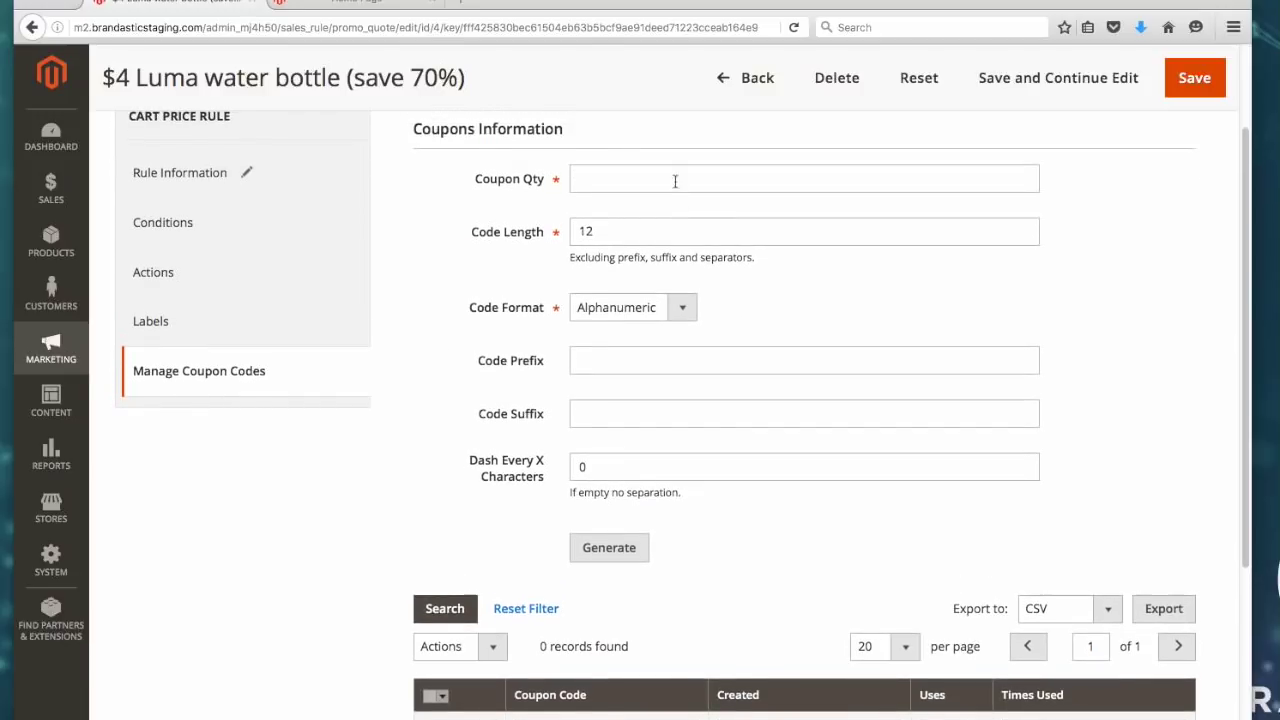
Open the Email Templates list and start adding a new template
click(51, 348)
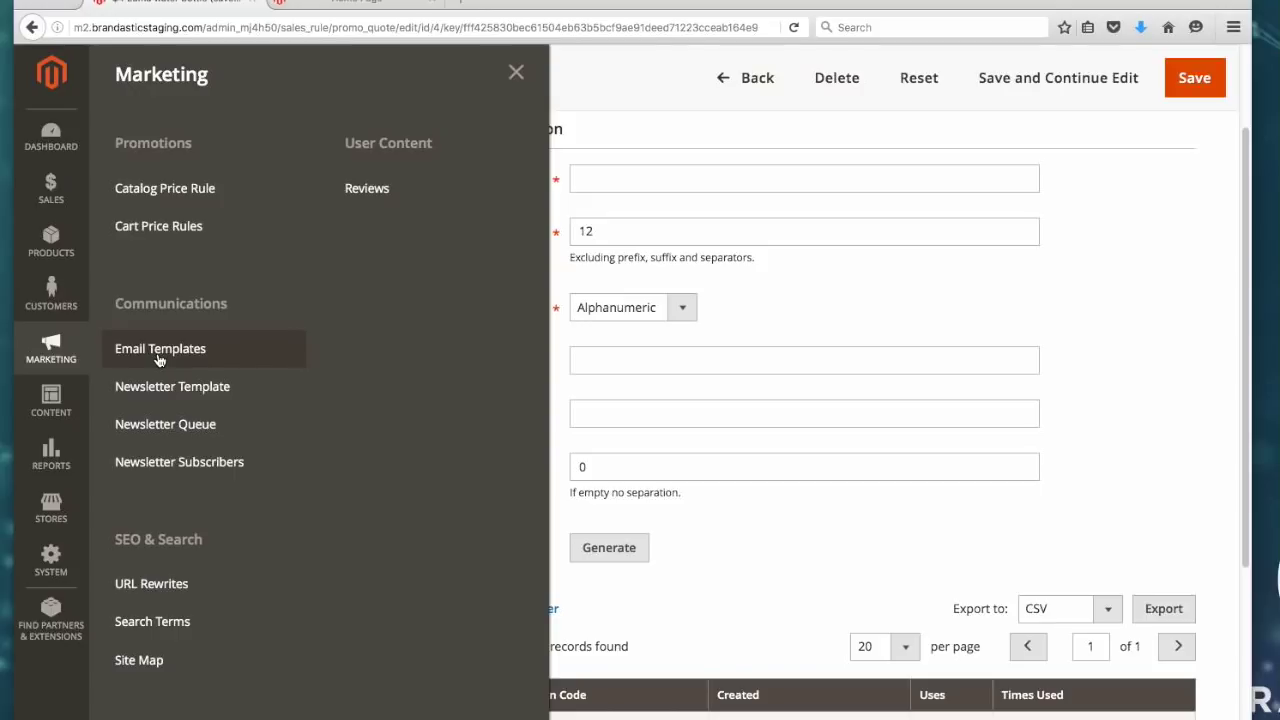
click(157, 356)
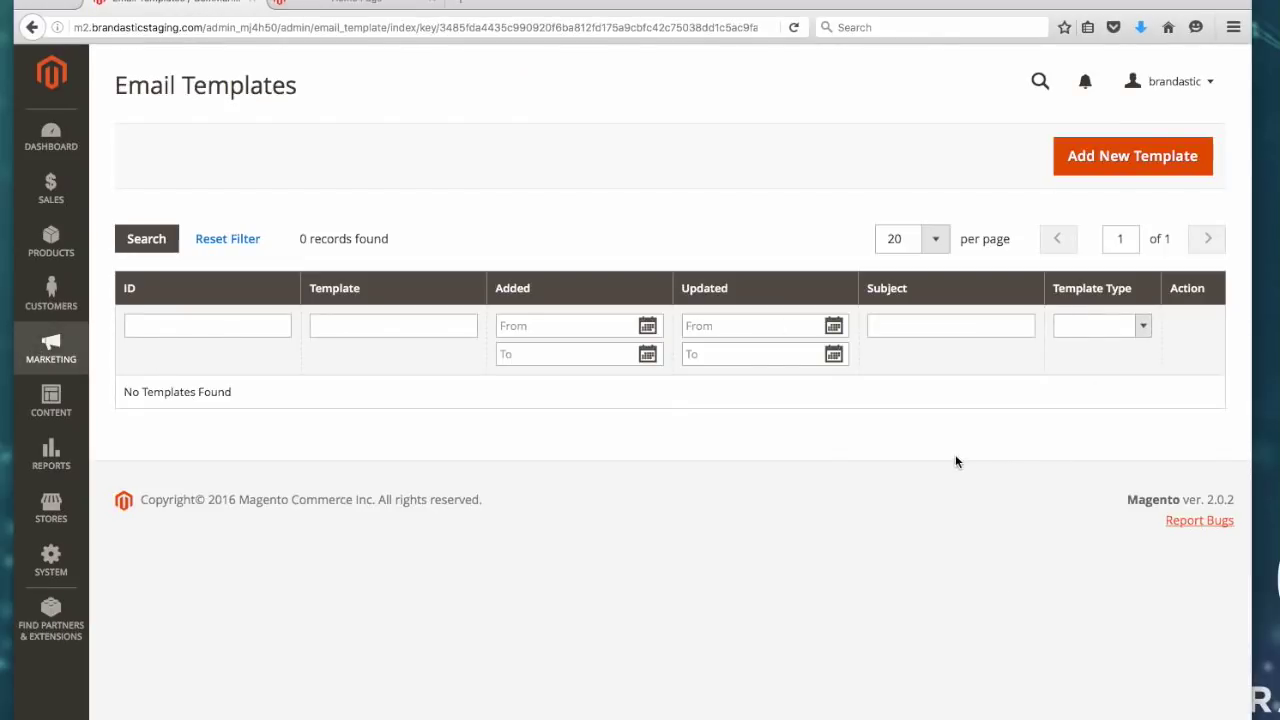
click(1108, 157)
right_click(1107, 156)
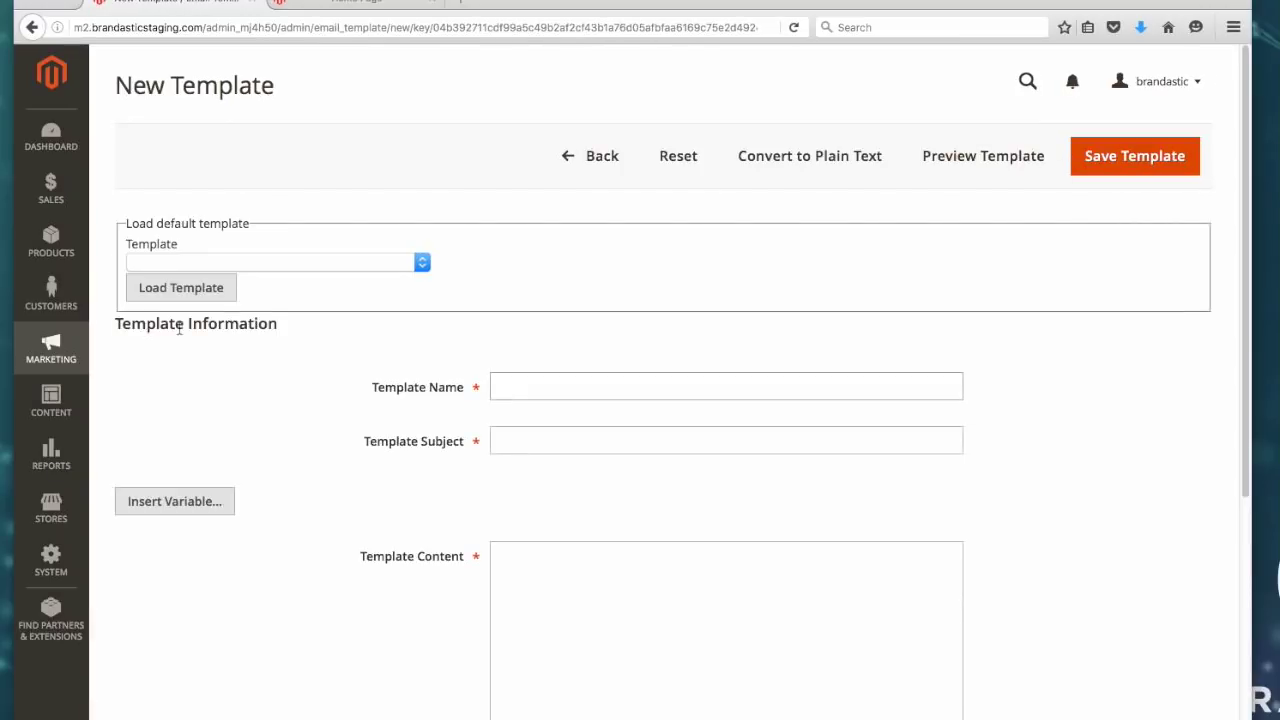
Load the New Account Confirmation Key default template into the new email template and review its subject and content
click(267, 263)
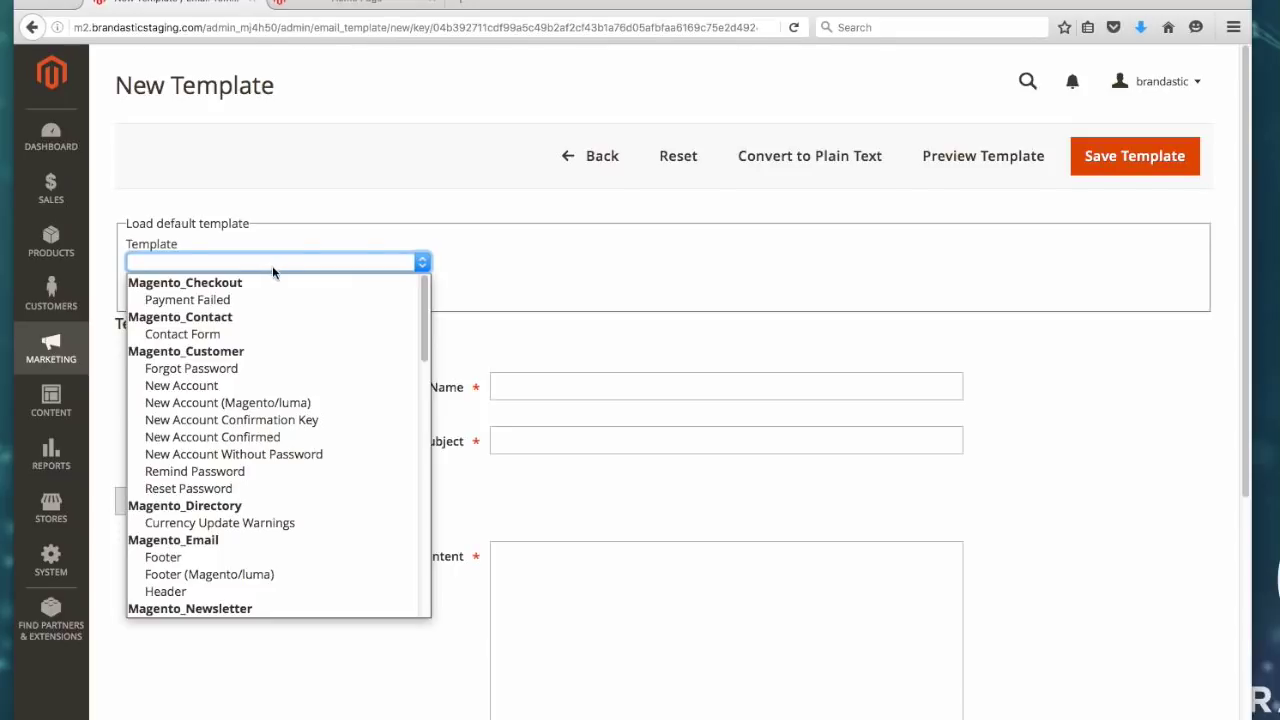
scroll(300, 341, down, 10)
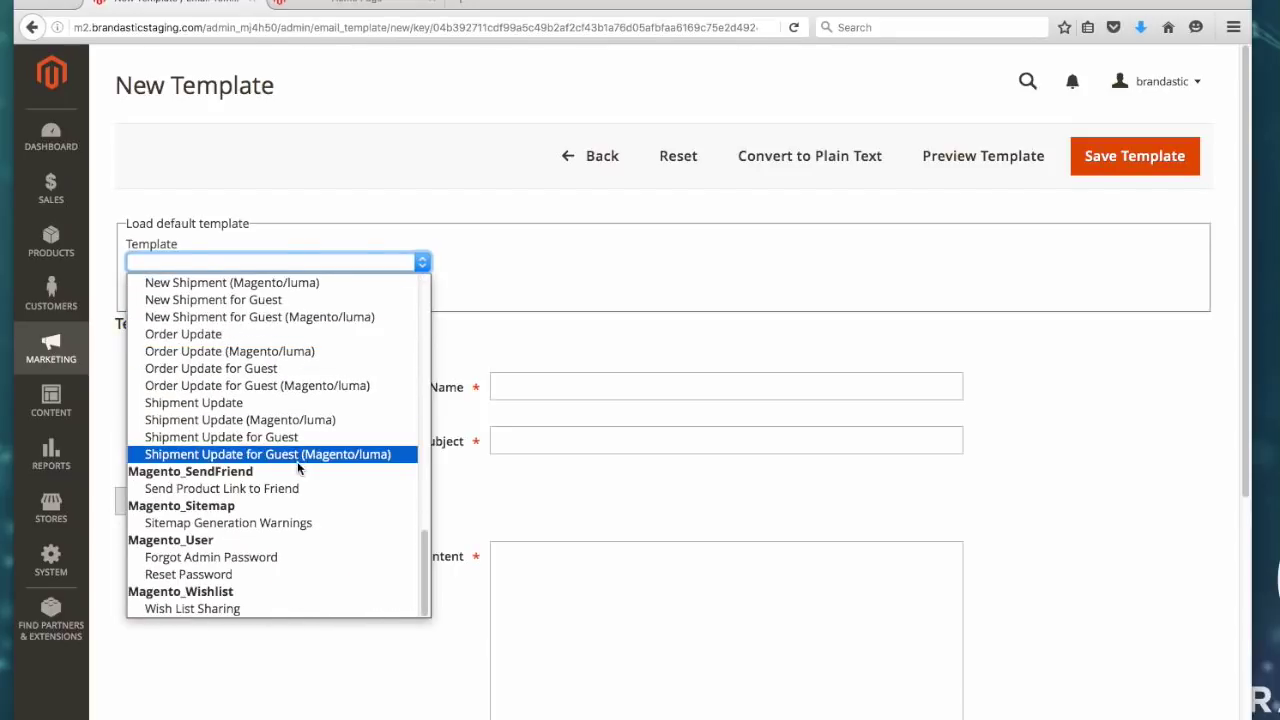
scroll(285, 300, up, 10)
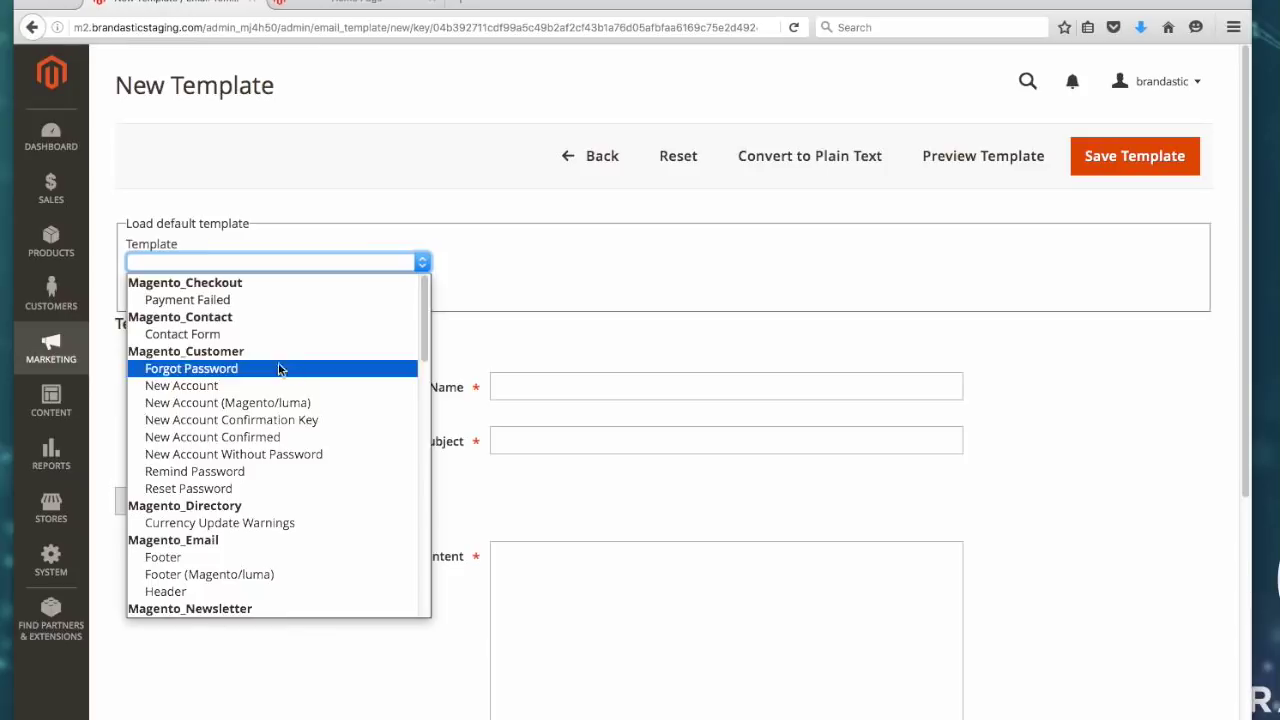
click(268, 420)
click(153, 294)
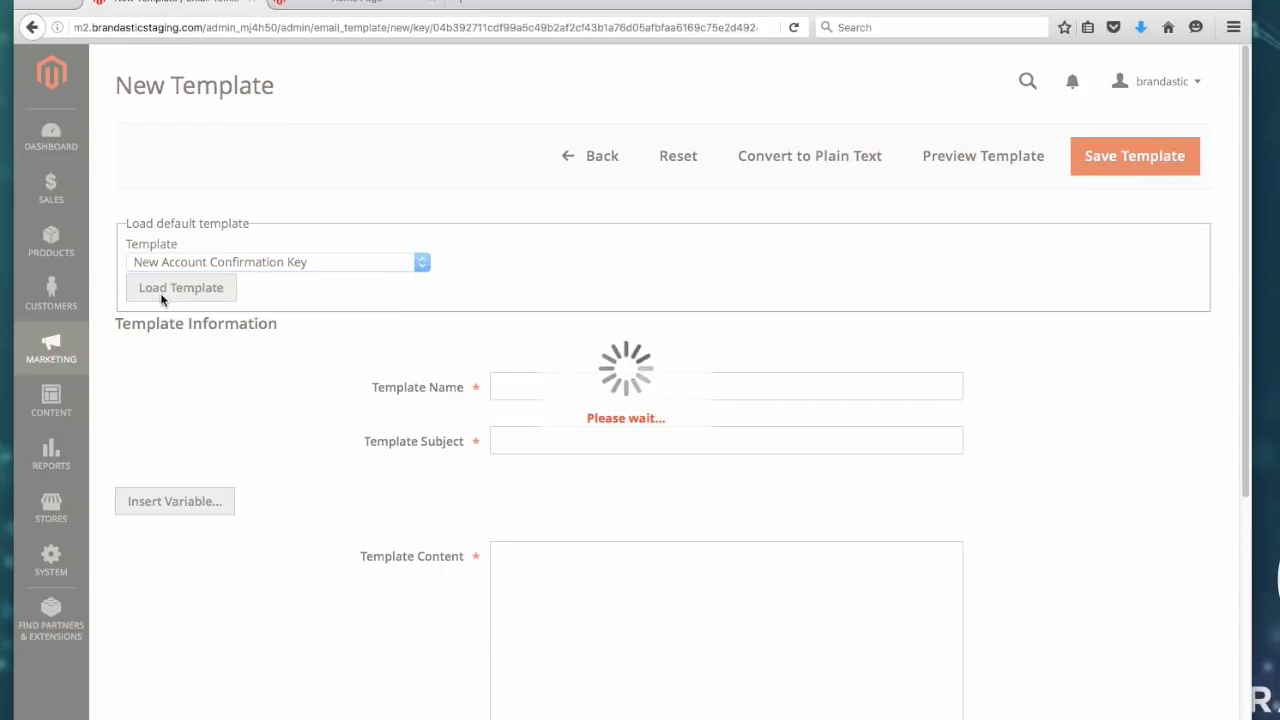
scroll(971, 477, down, 5)
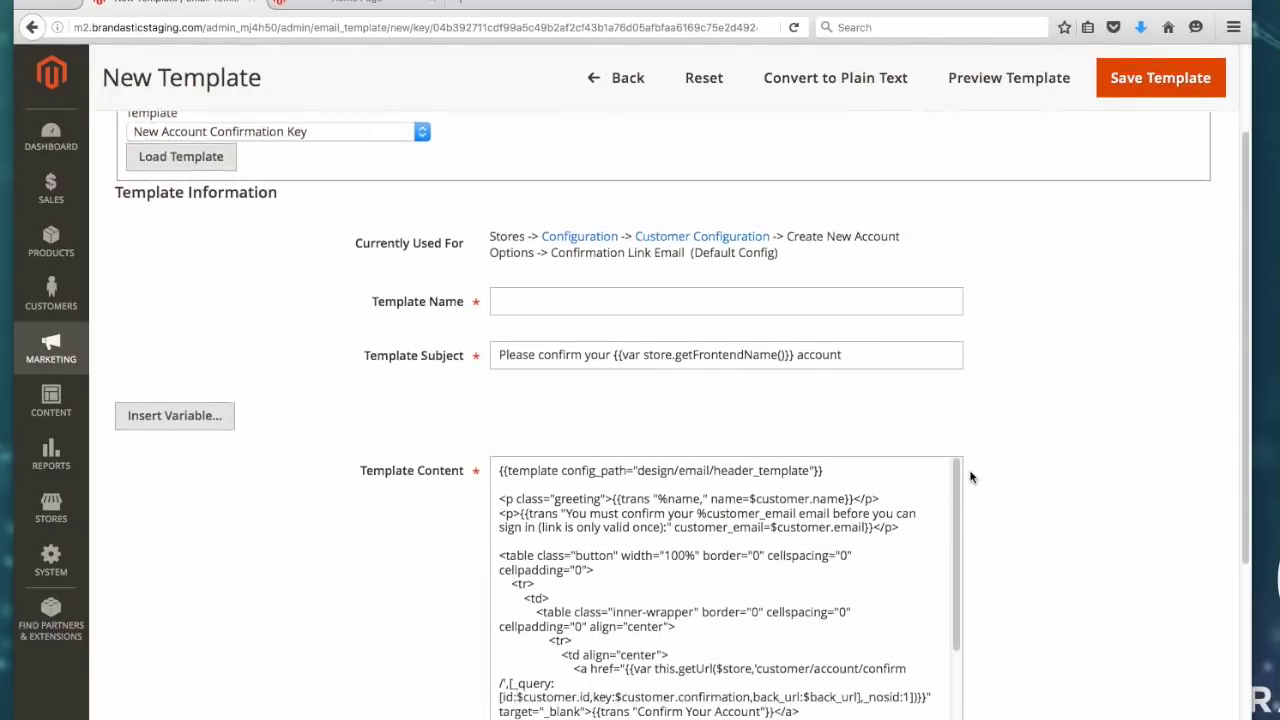
scroll(759, 408, up, 2)
scroll(780, 420, down, 8)
scroll(825, 464, up, 5)
scroll(825, 464, up, 5)
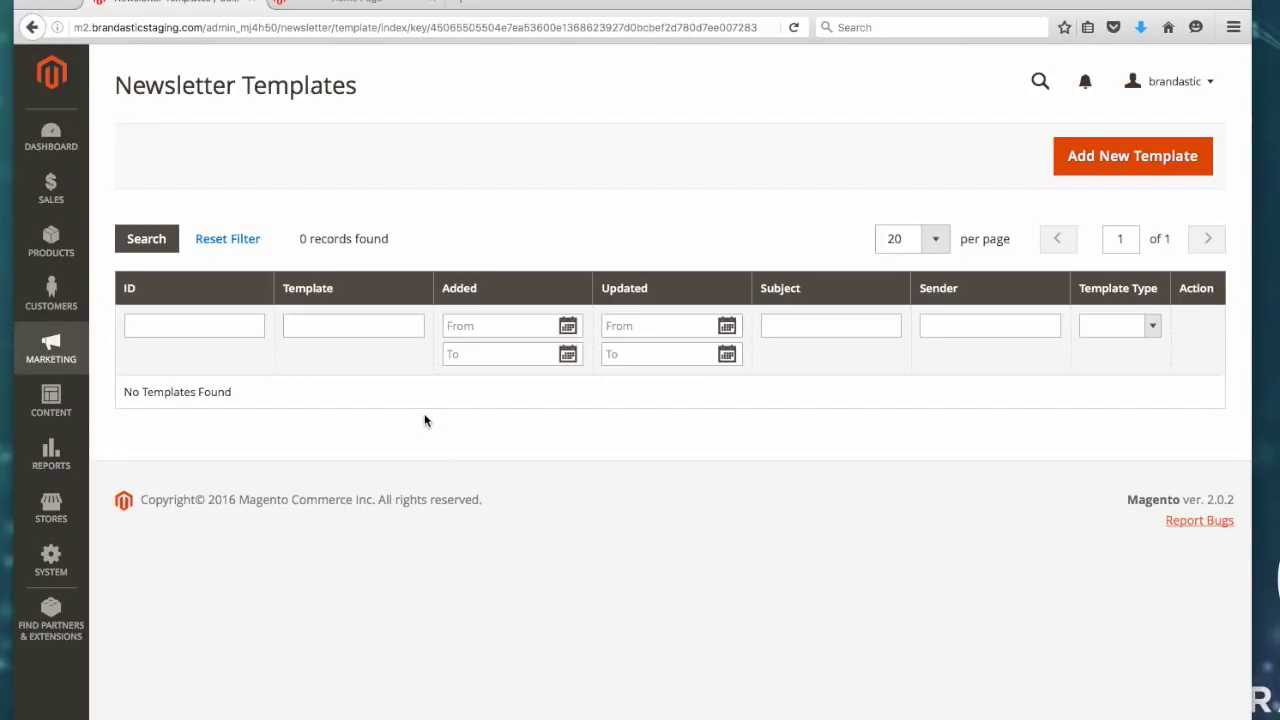
View the Newsletter Subscribers list and the URL Rewrites list under Marketing
click(66, 355)
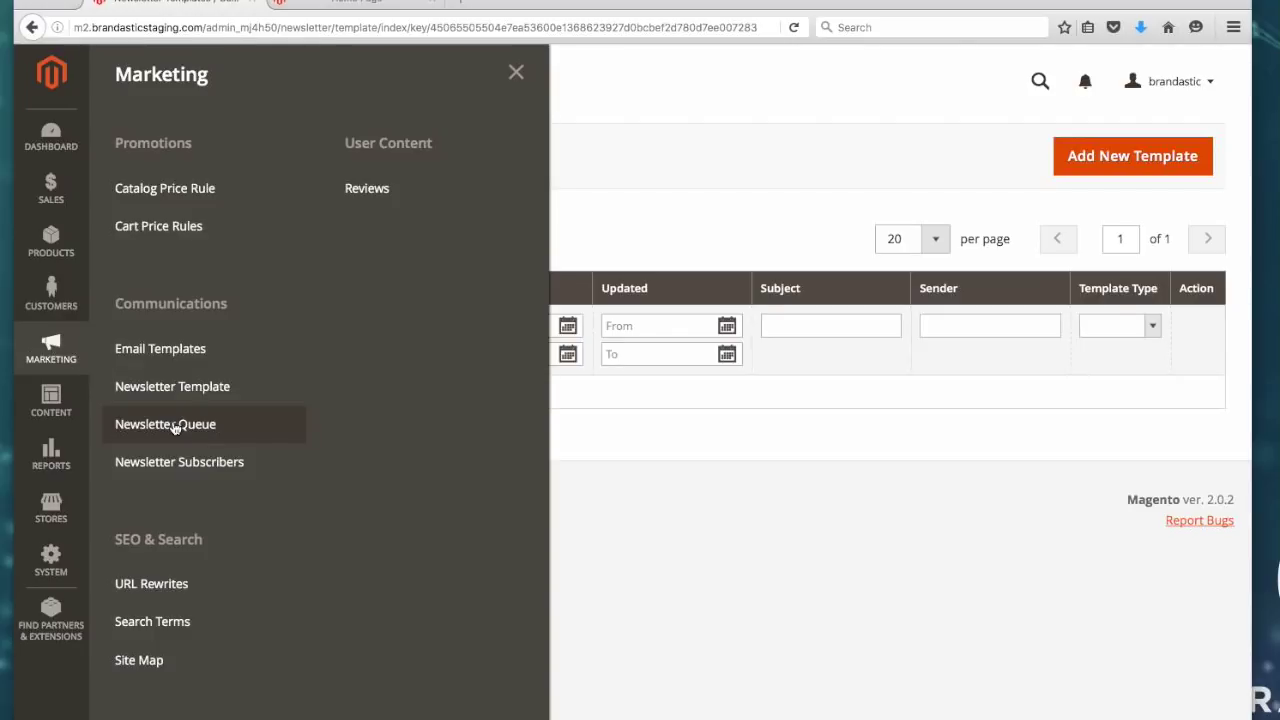
click(167, 465)
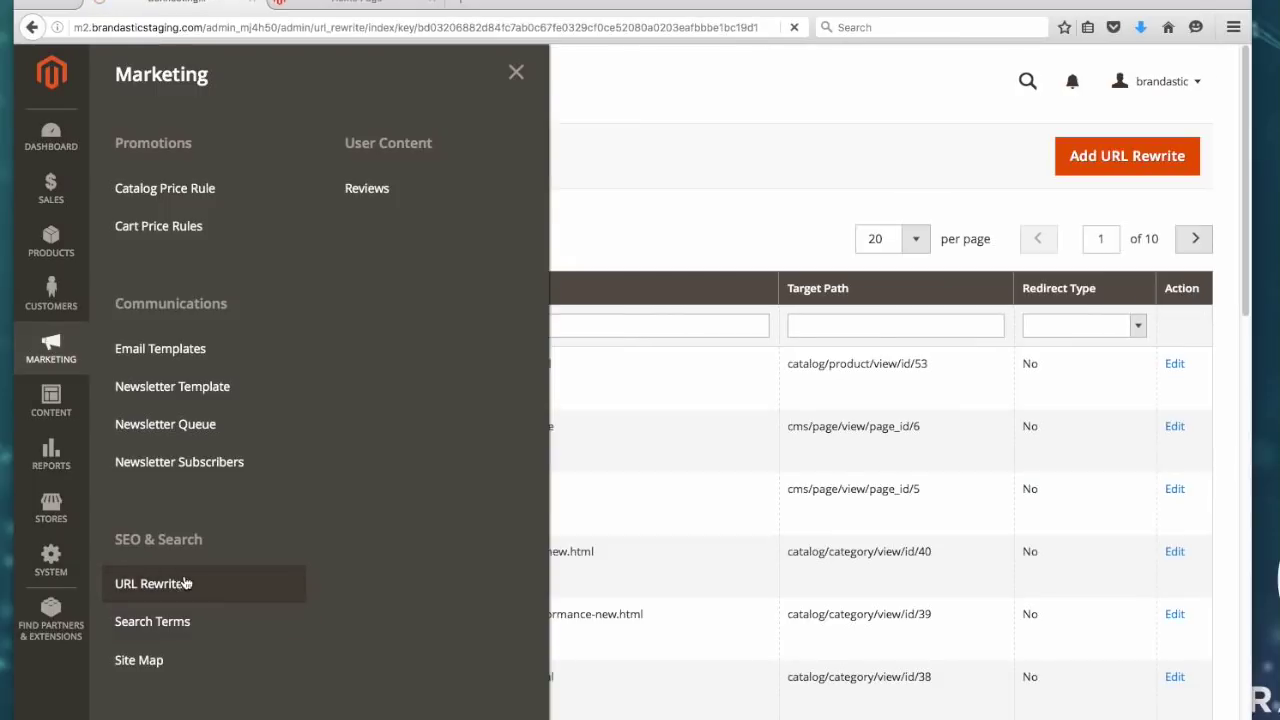
click(210, 587)
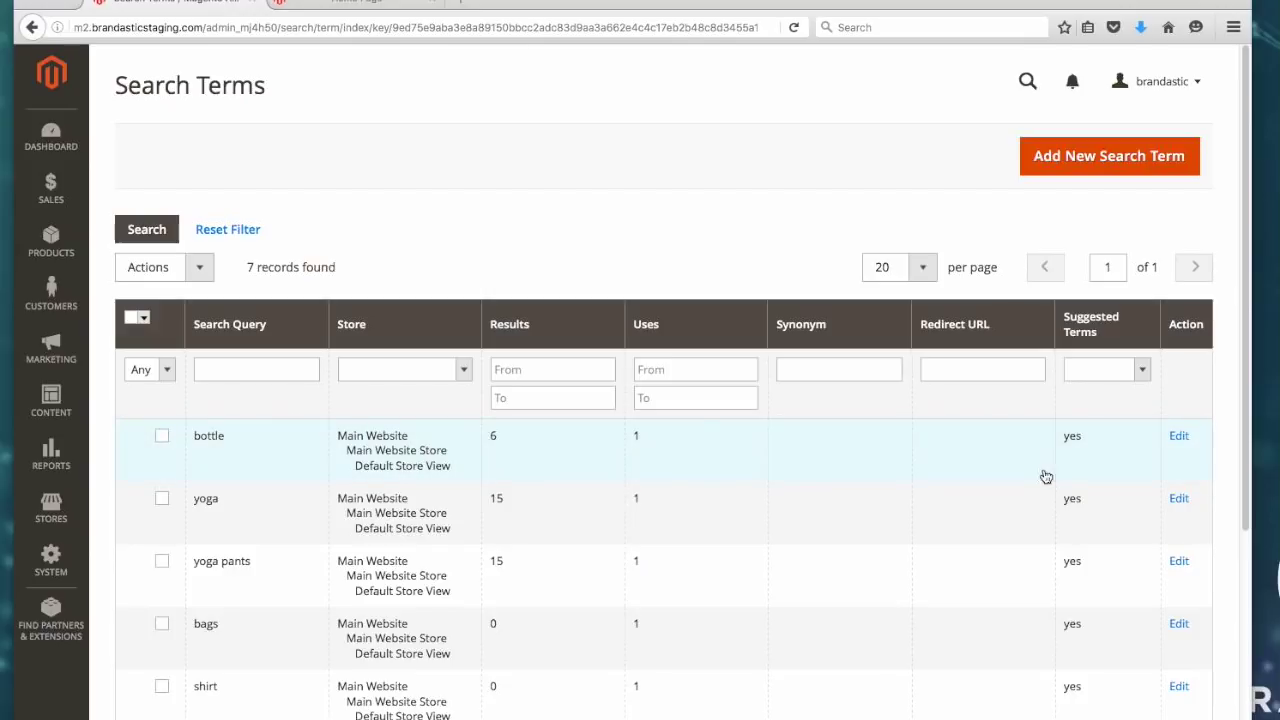
View the Site Map page and look through the customer product reviews list
click(51, 348)
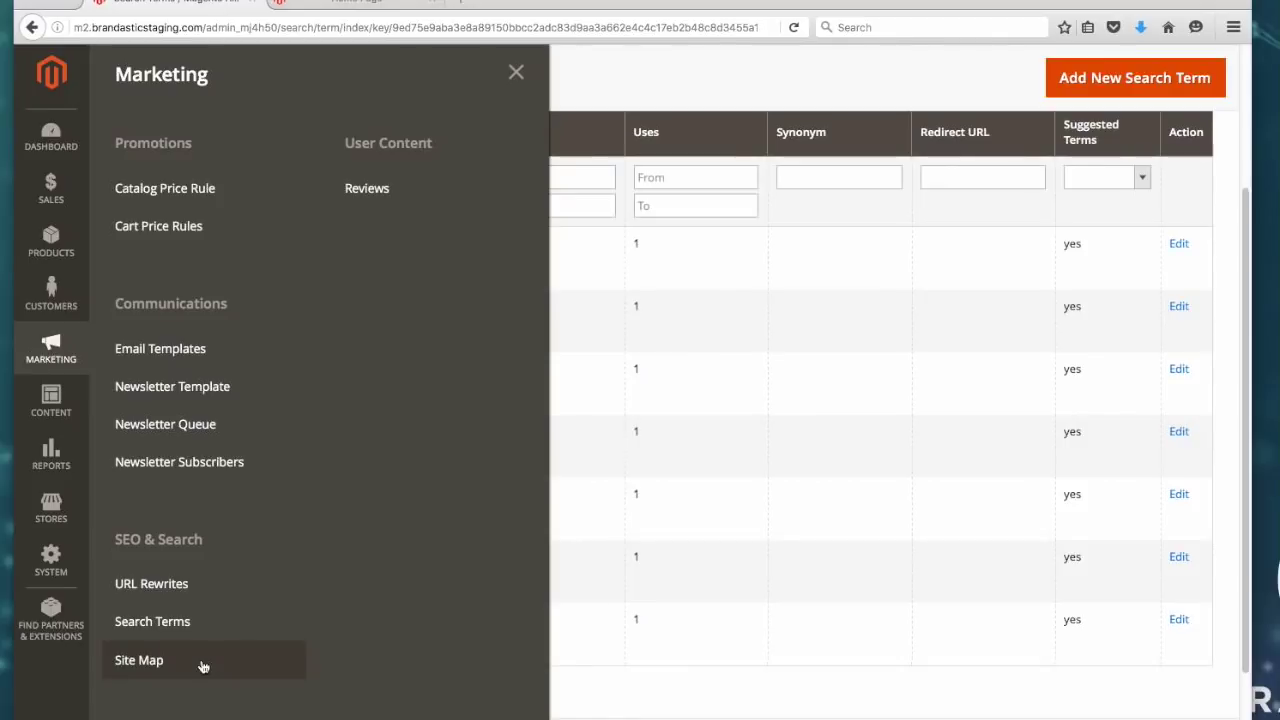
click(201, 665)
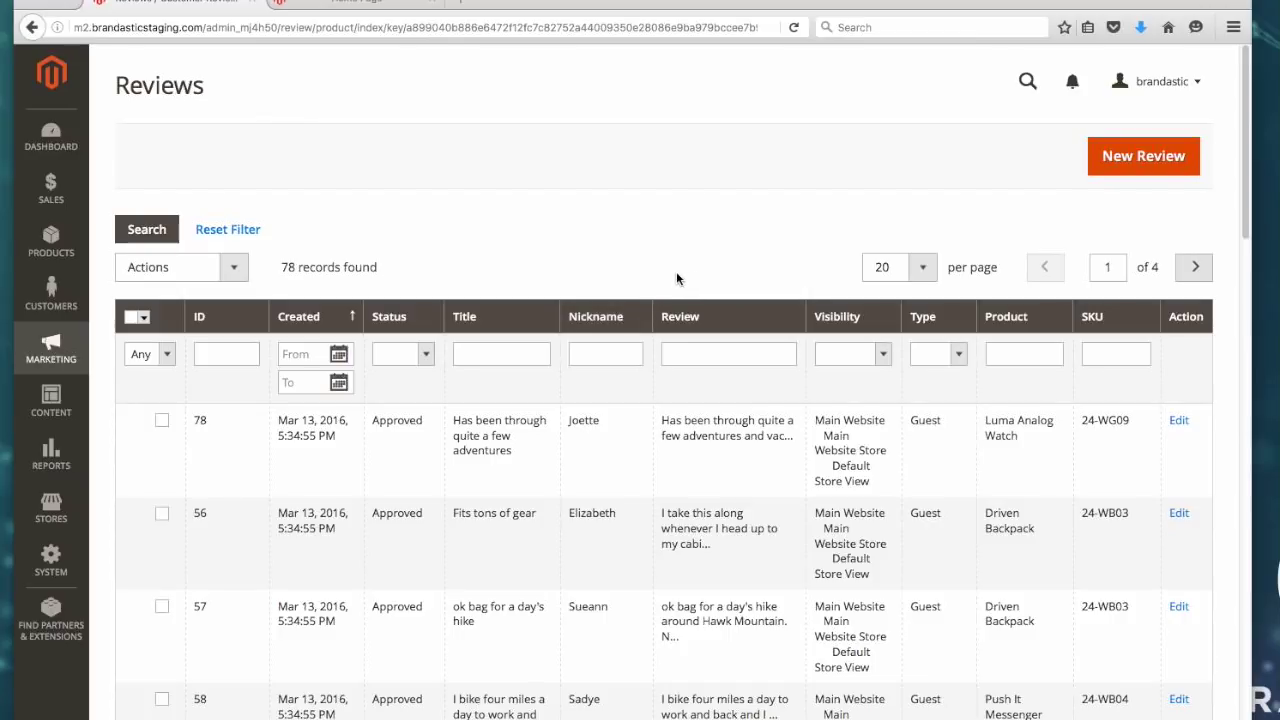
scroll(670, 270, down, 5)
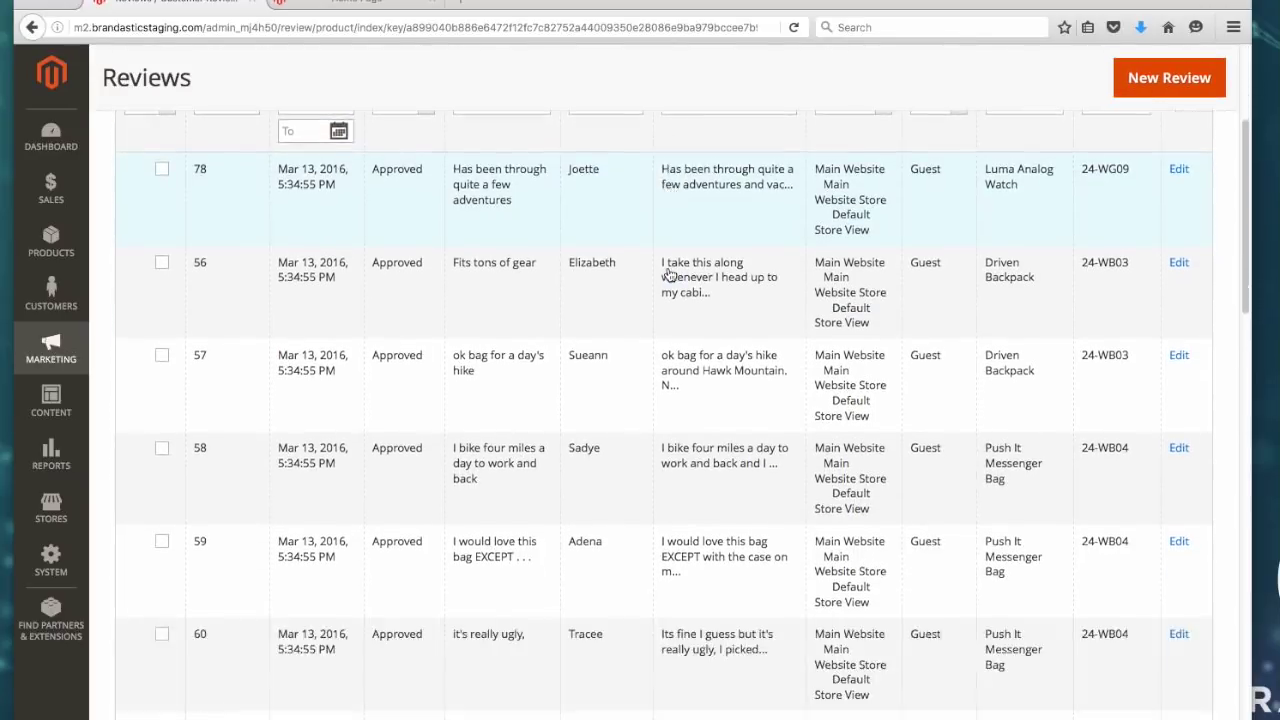
scroll(670, 275, down, 12)
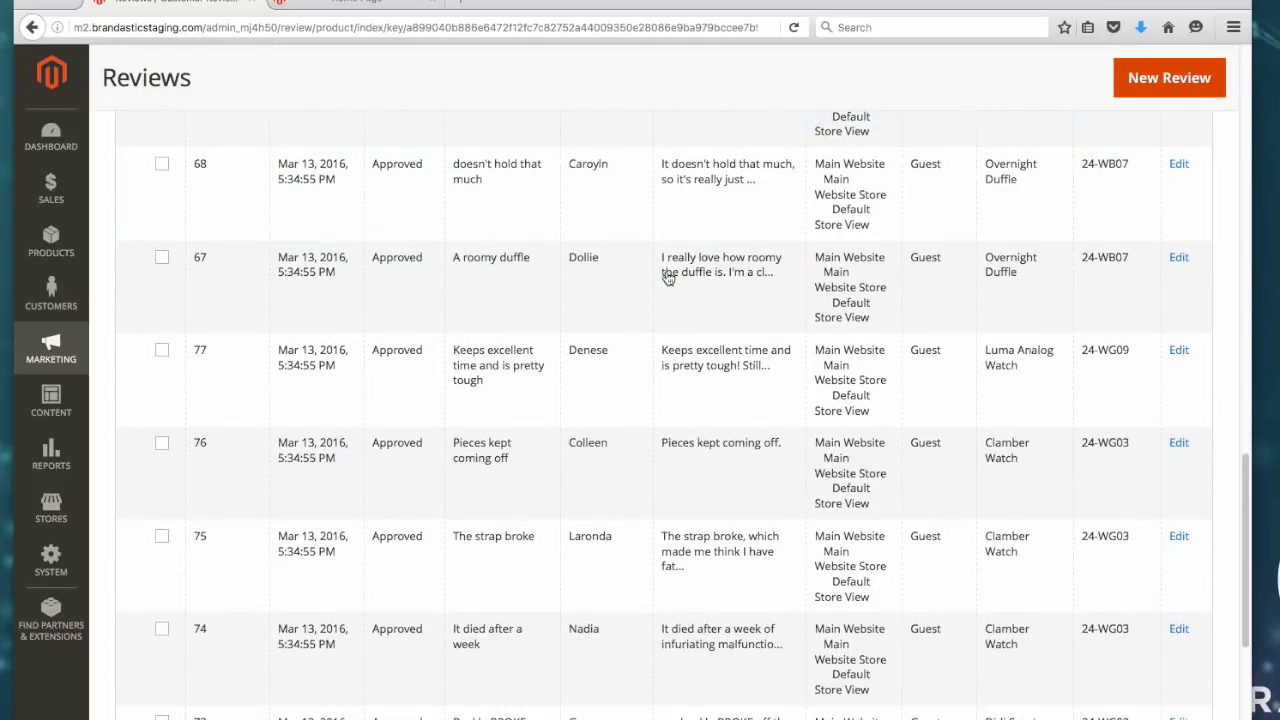
scroll(663, 283, up, 15)
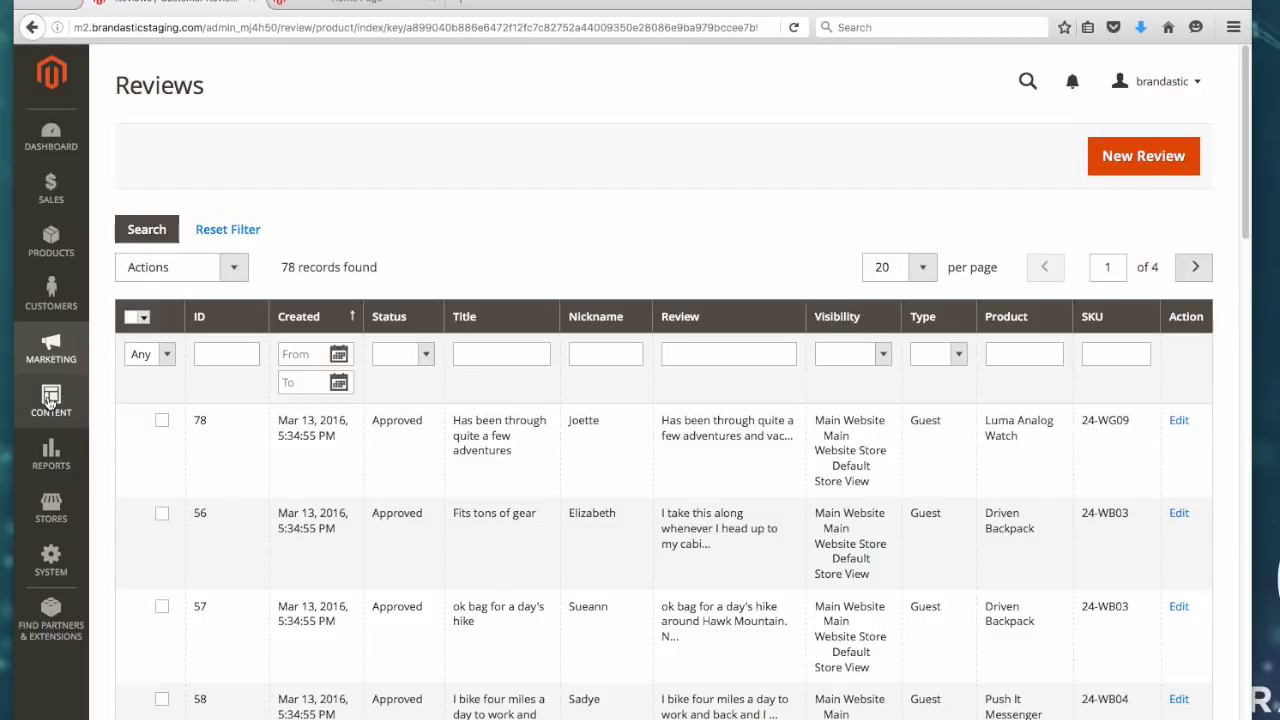
Open the content Pages list and examine the layout choices in the About us page's inline editing row
click(50, 403)
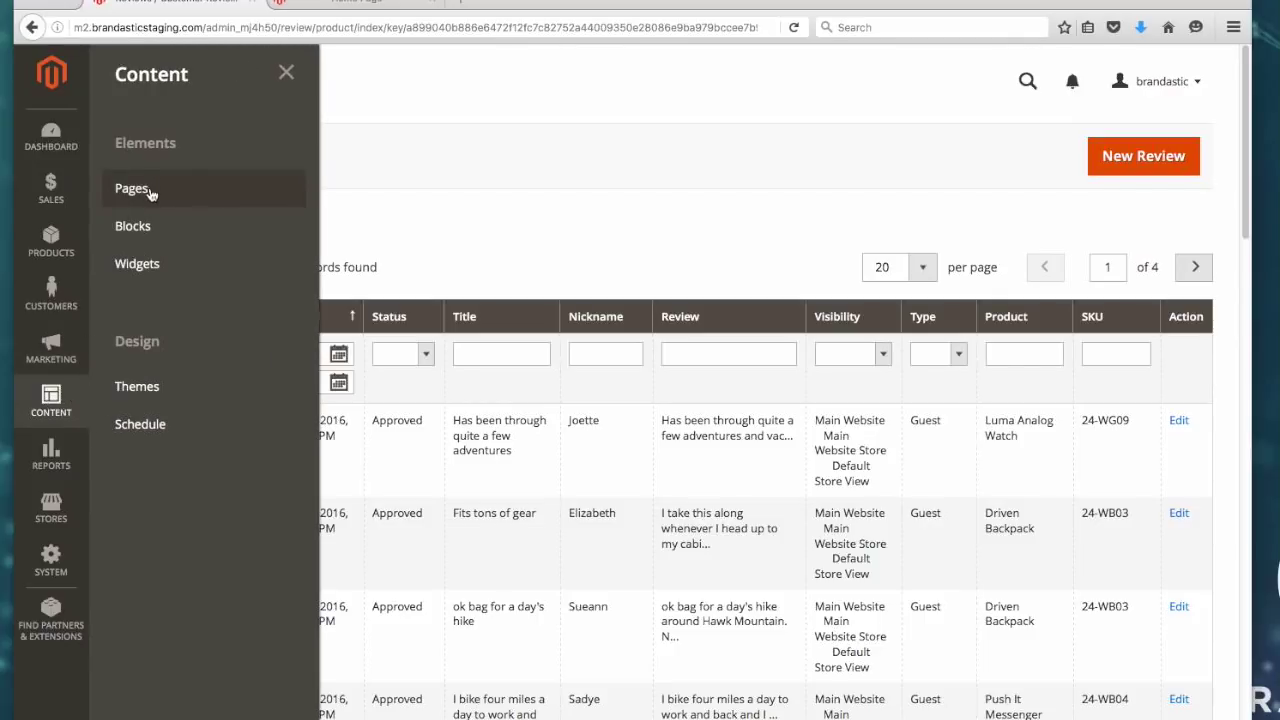
click(146, 199)
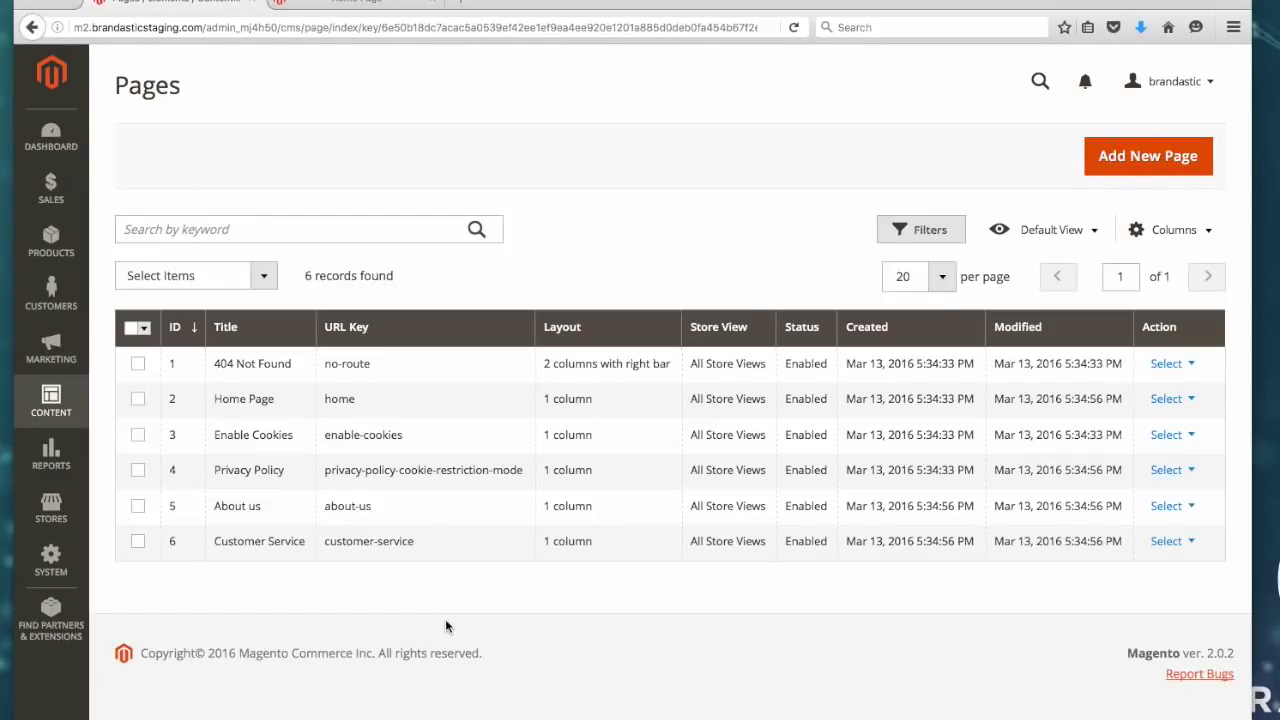
click(420, 516)
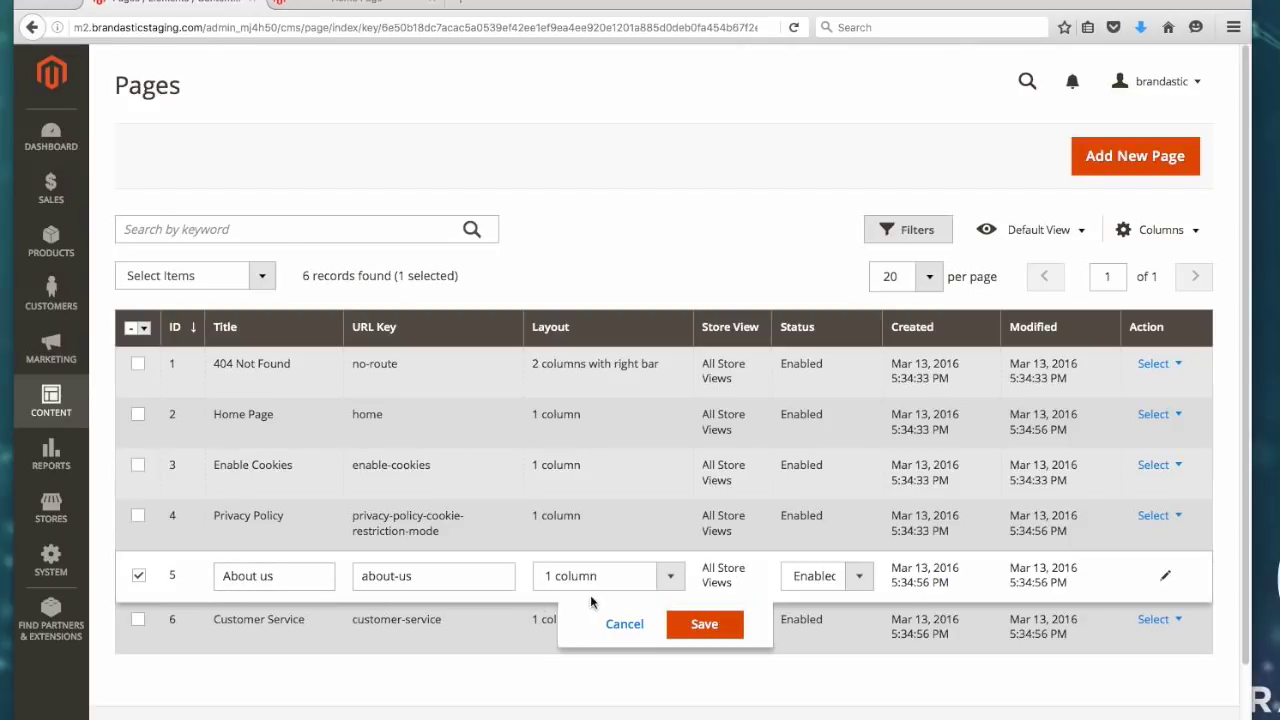
click(623, 587)
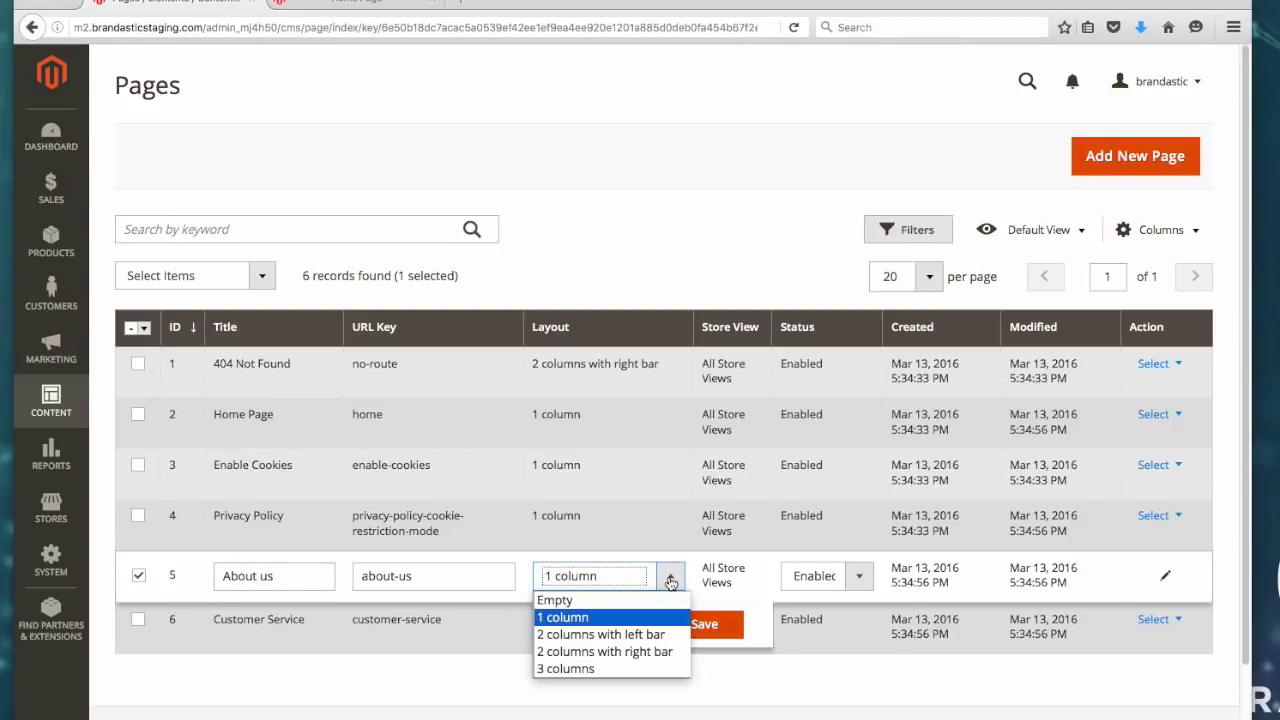
click(671, 582)
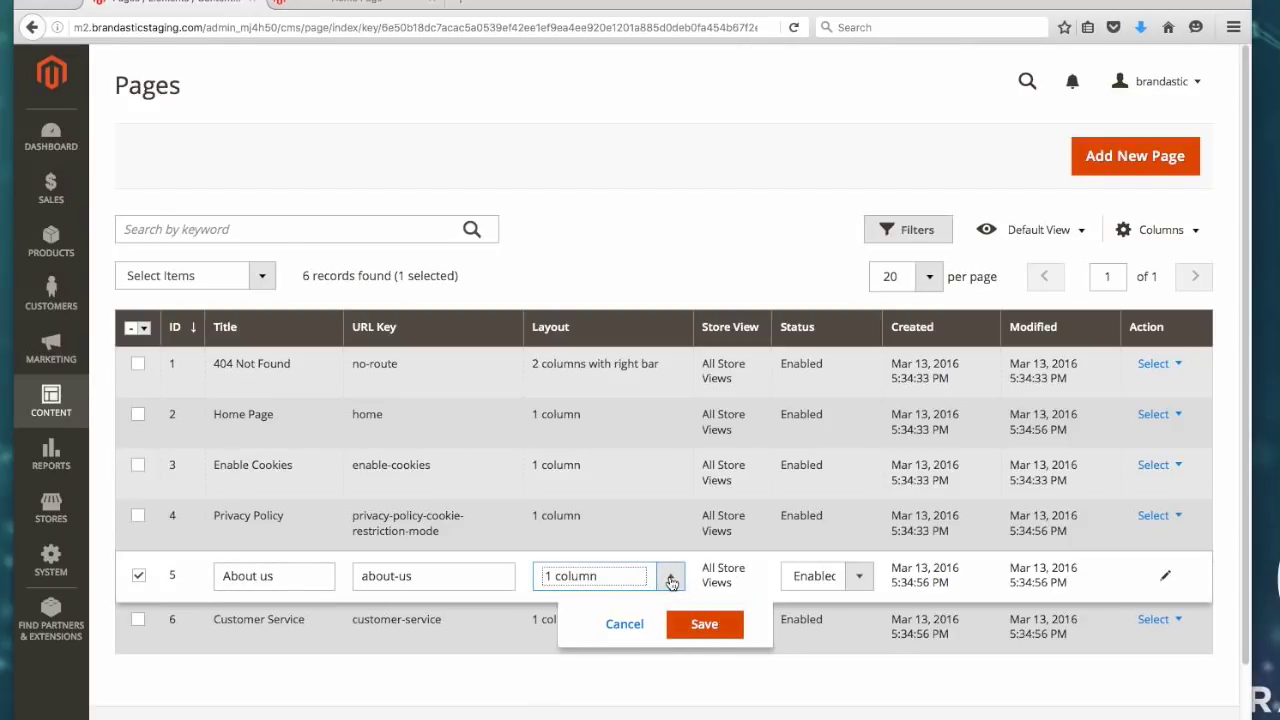
Open the full edit page for About us and switch its content from the visual editor to HTML code
click(1106, 567)
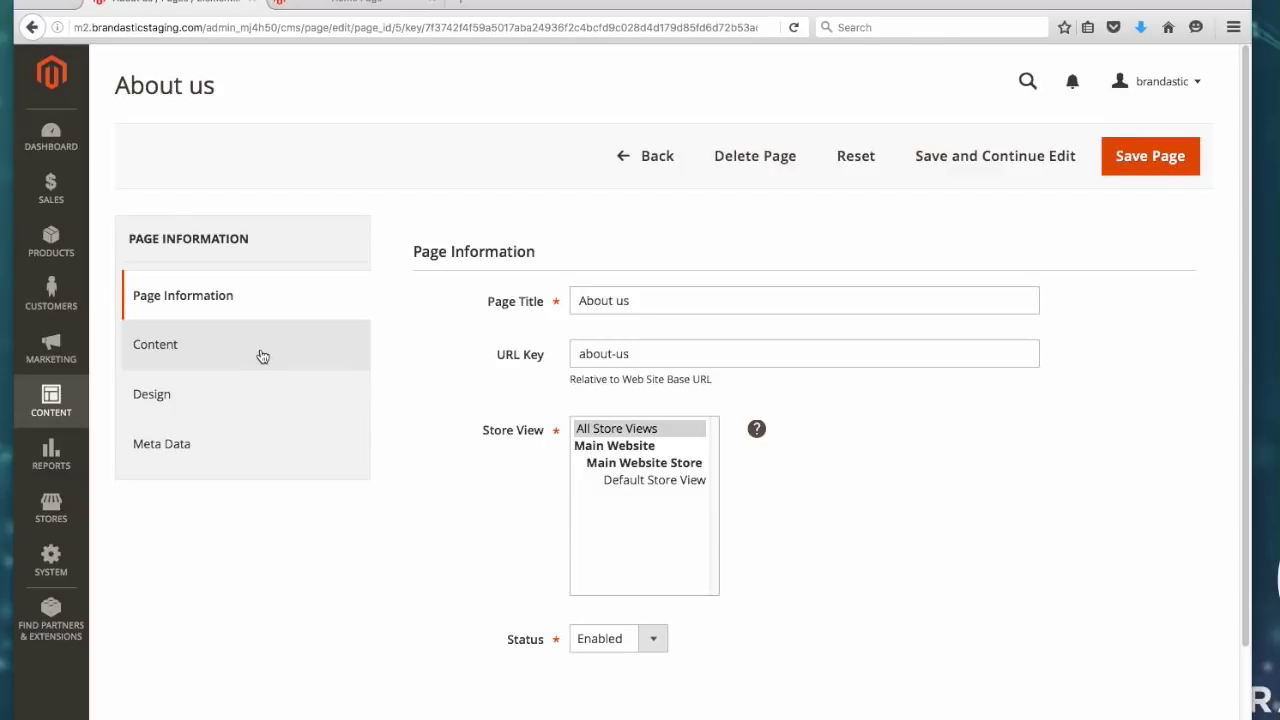
click(166, 352)
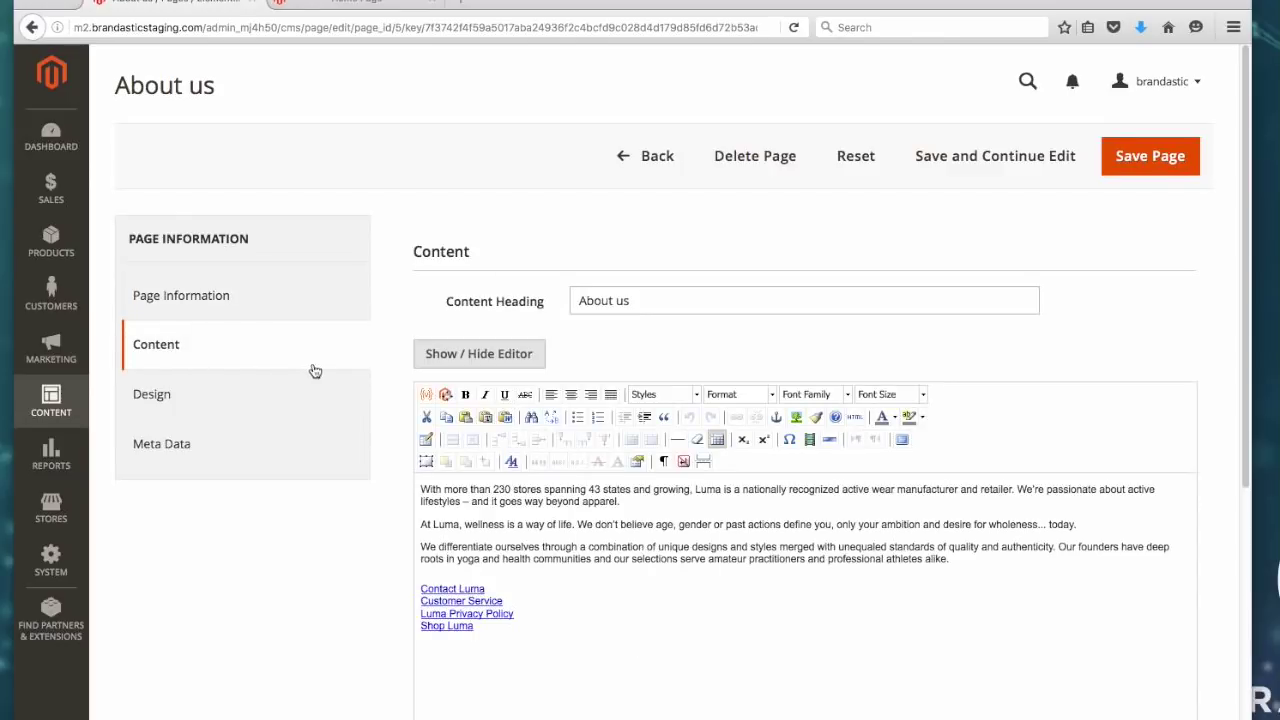
scroll(346, 363, down, 1)
click(478, 328)
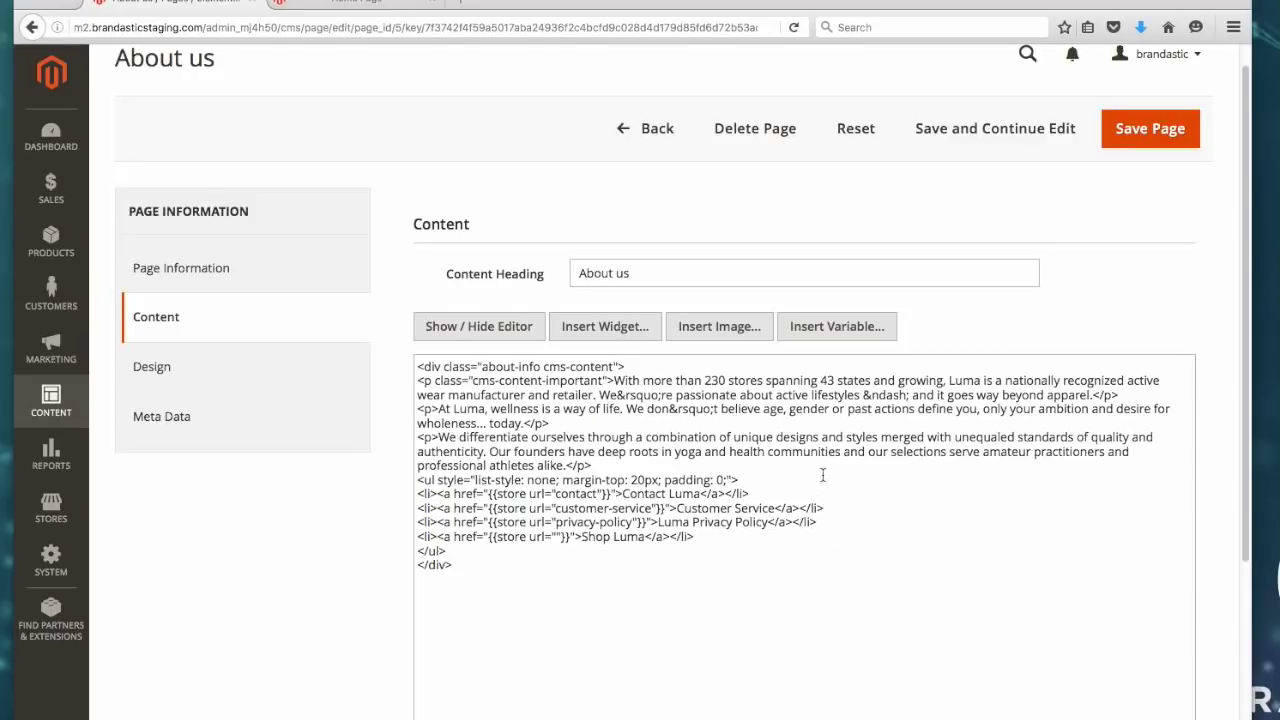
Examine the About us page's Design settings, including layout choices and custom design fields, and view its Meta Data
click(160, 366)
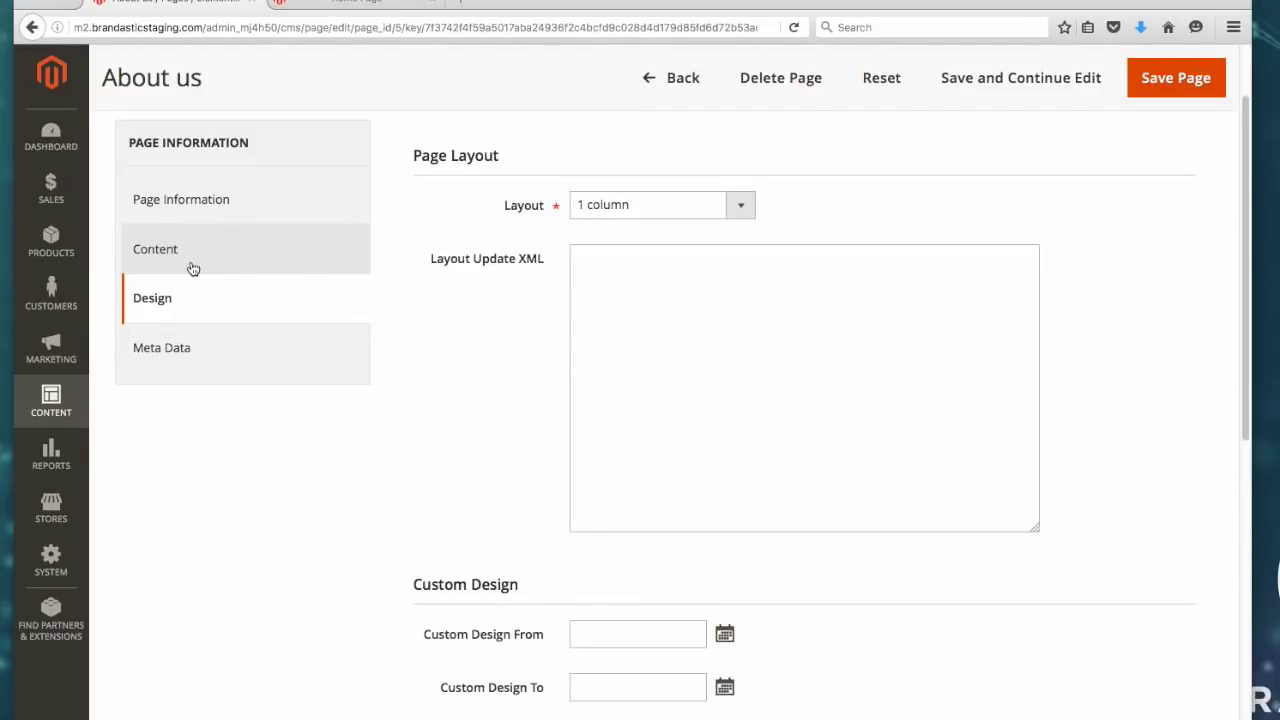
click(722, 214)
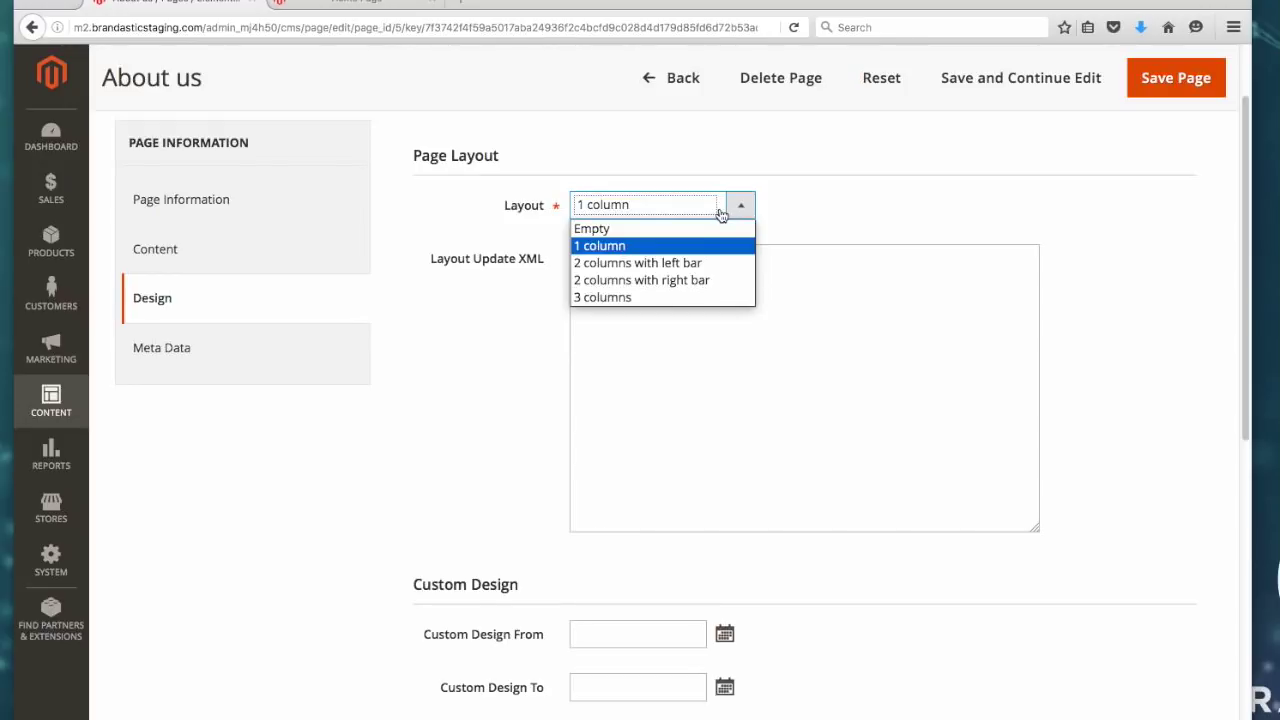
click(722, 212)
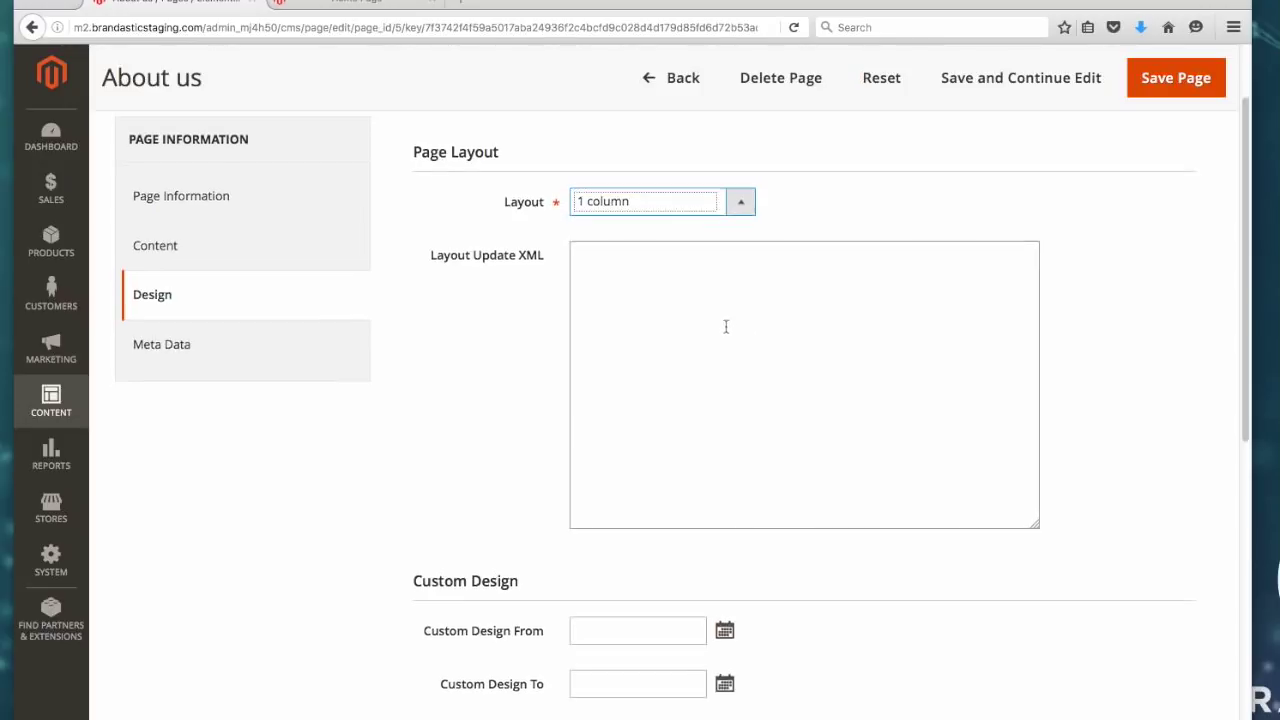
scroll(726, 326, down, 5)
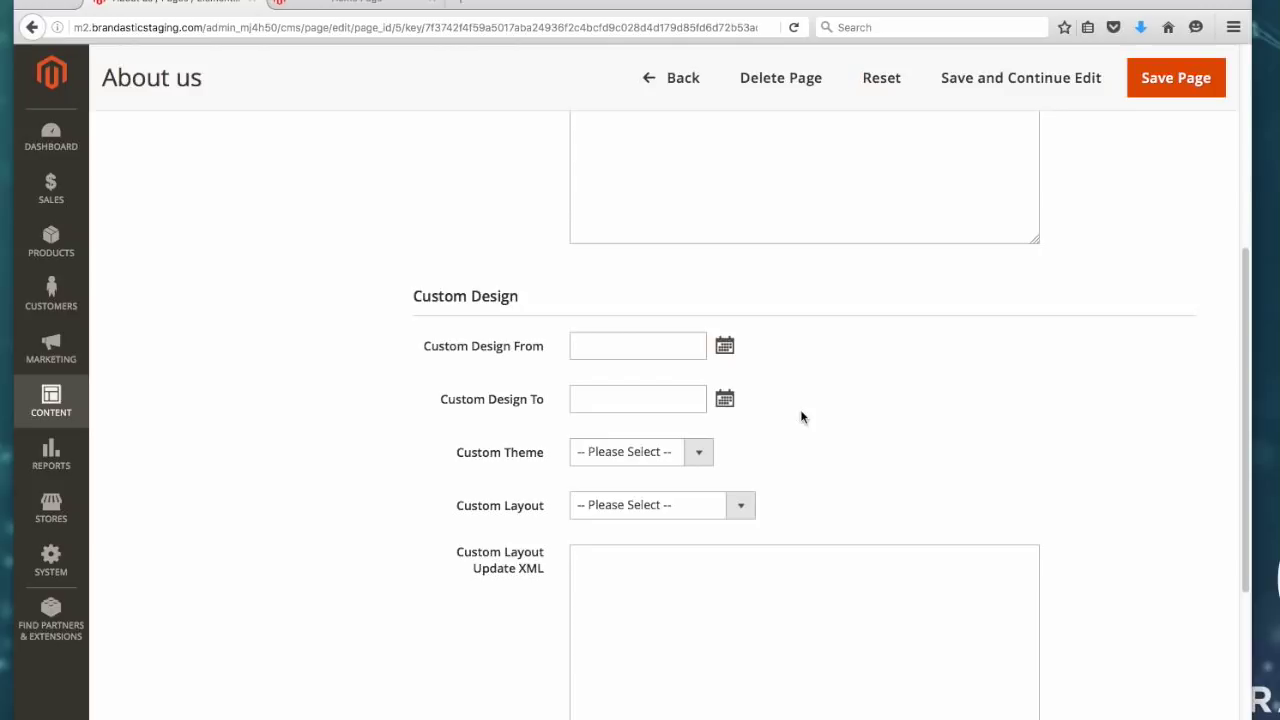
scroll(850, 400, down, 4)
scroll(345, 490, up, 10)
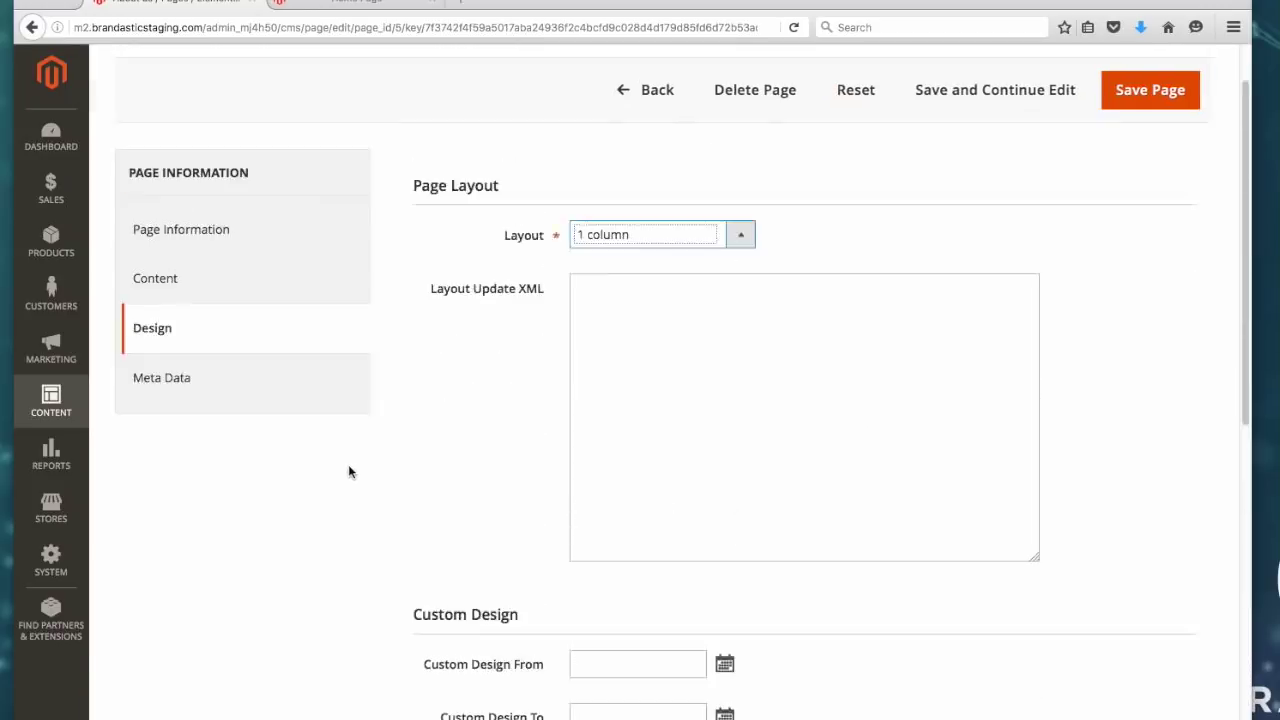
click(310, 468)
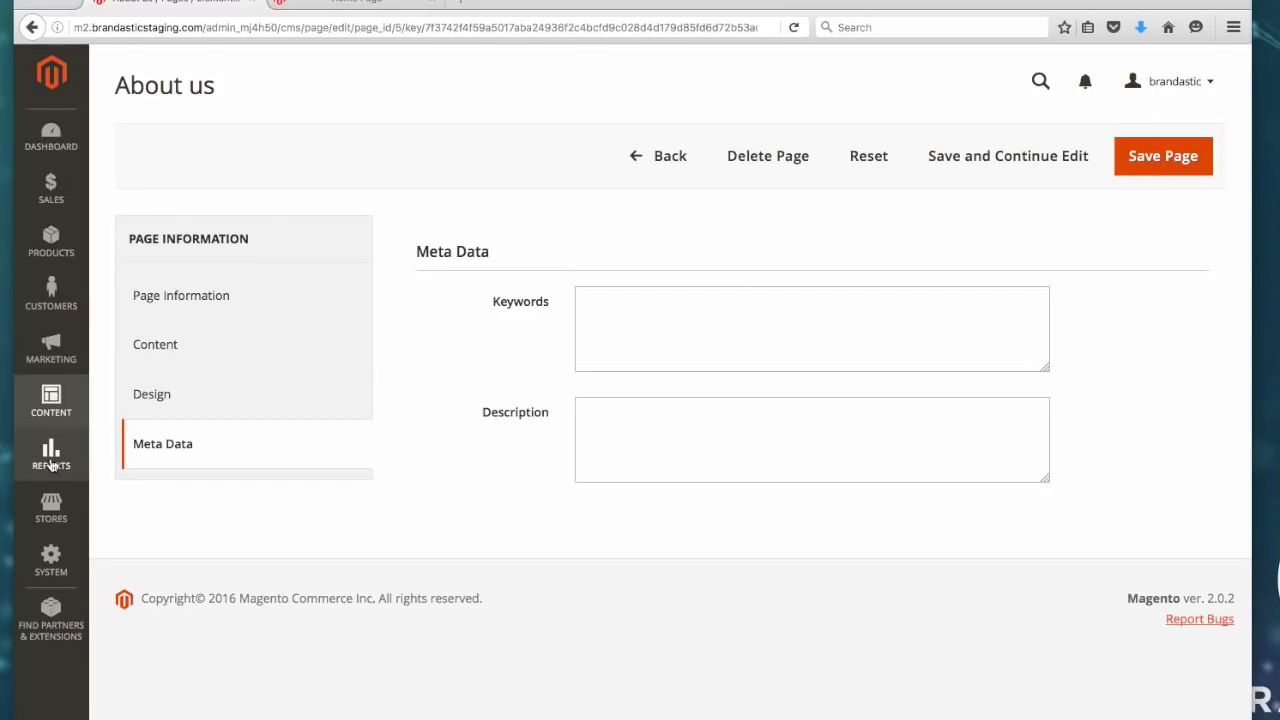
Open the Sales Report for orders and examine its filter options and results table
click(52, 458)
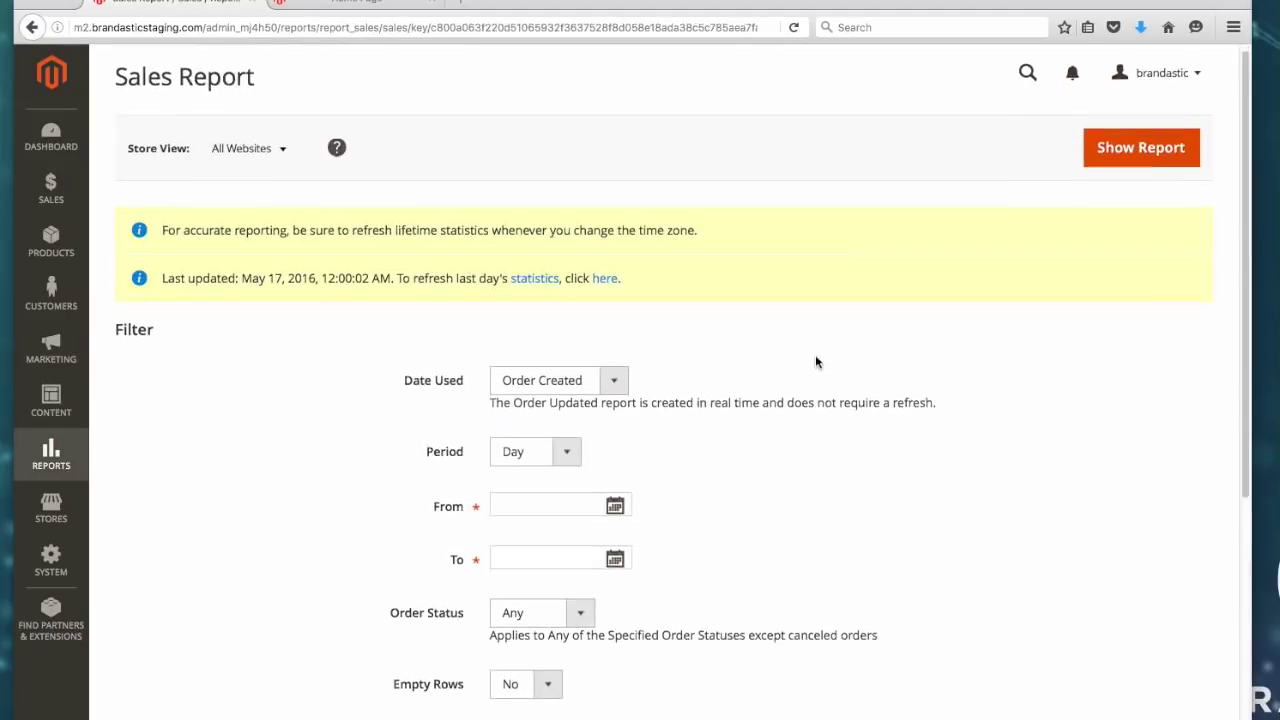
scroll(811, 350, down, 1)
scroll(811, 350, down, 2)
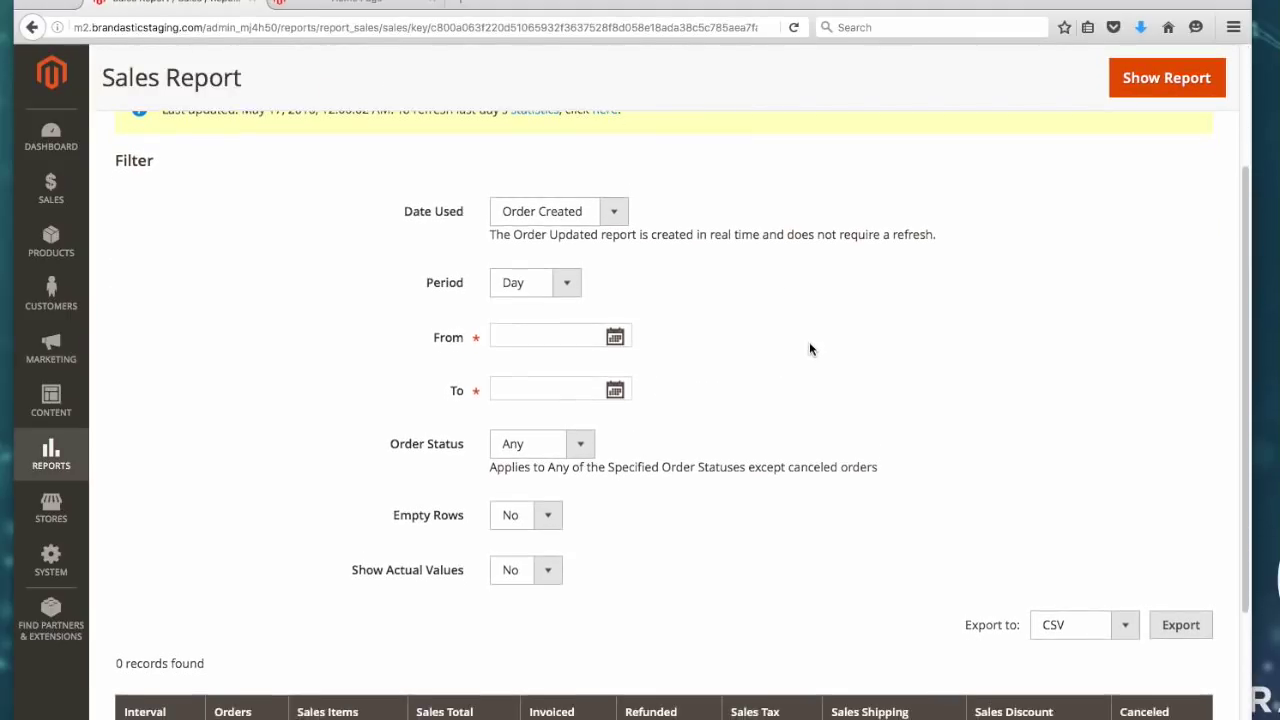
scroll(811, 350, down, 2)
scroll(815, 345, up, 3)
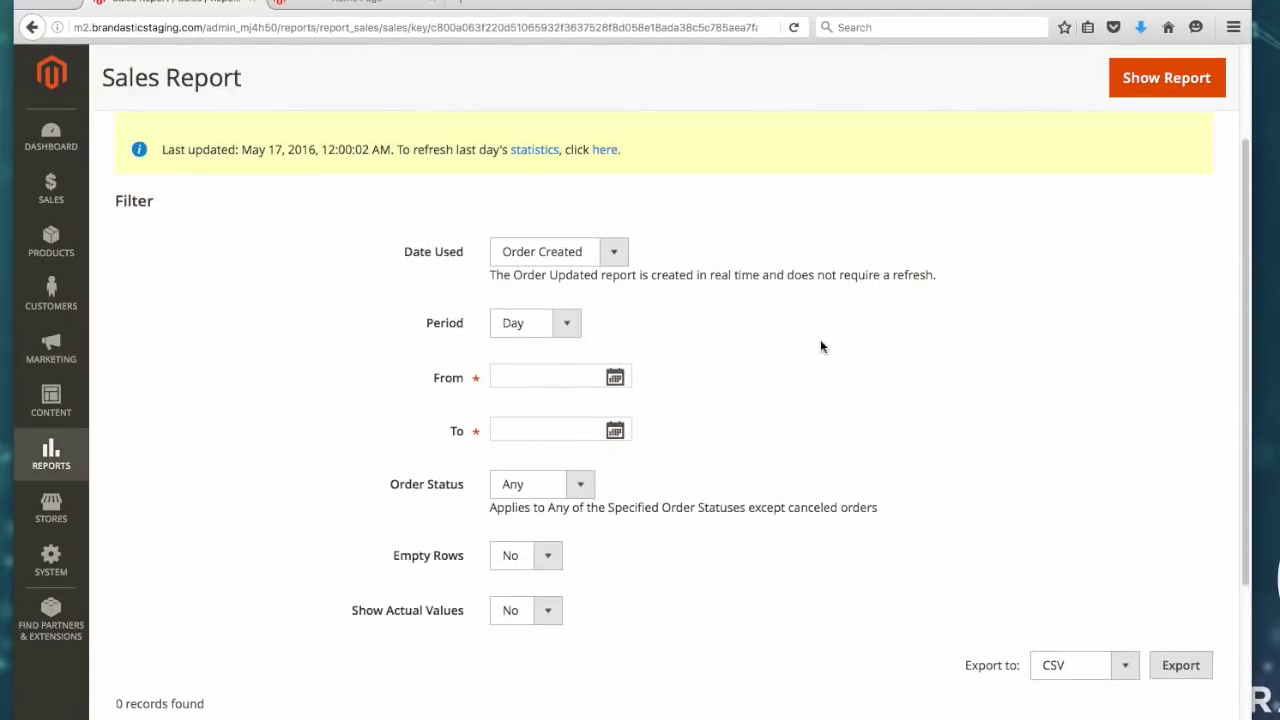
Open the calendar for the Sales Report's From date and look at its month choices
click(599, 377)
click(615, 377)
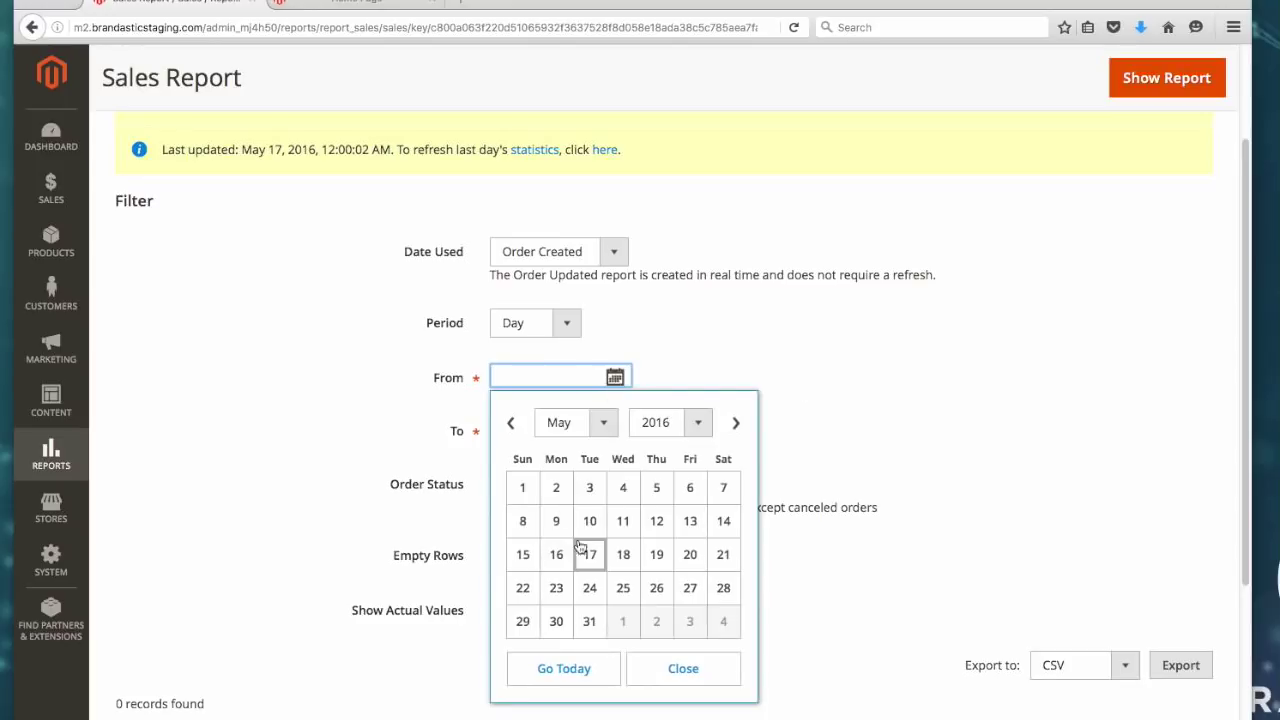
click(565, 422)
click(552, 443)
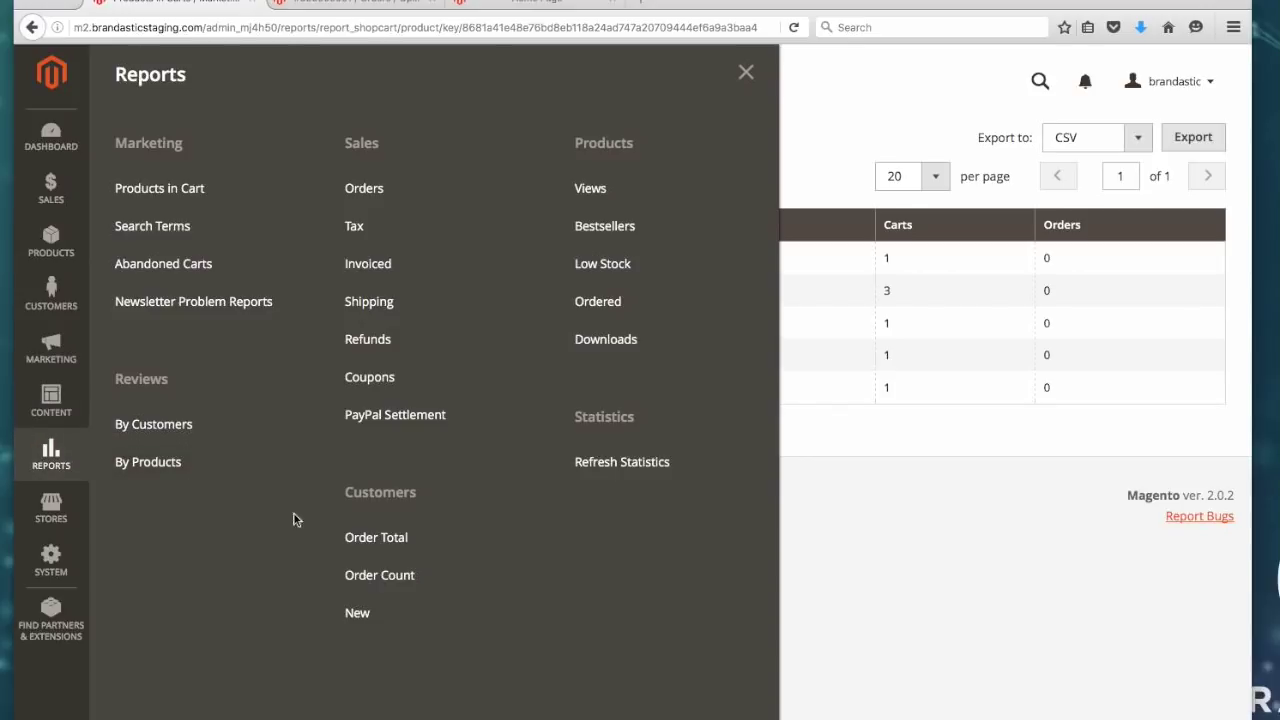
Open the Product Reviews Report and look through the products' review counts and average ratings
click(158, 471)
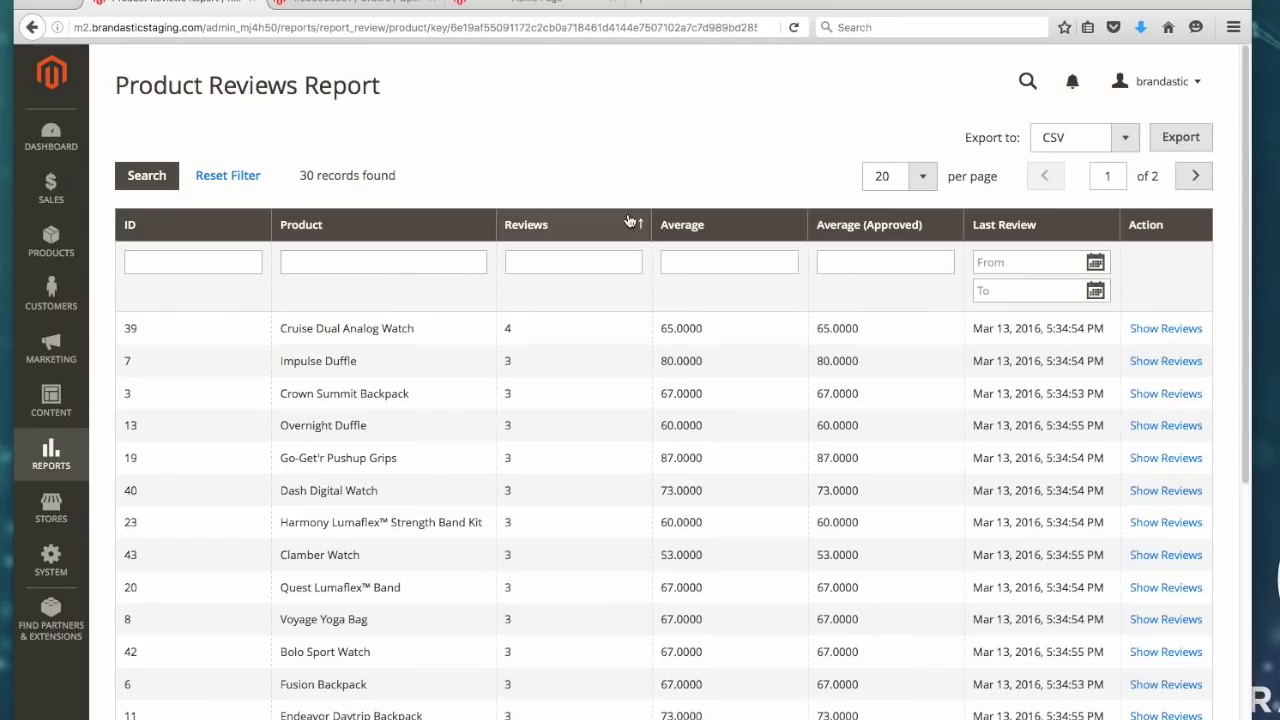
scroll(681, 181, down, 1)
scroll(678, 195, down, 10)
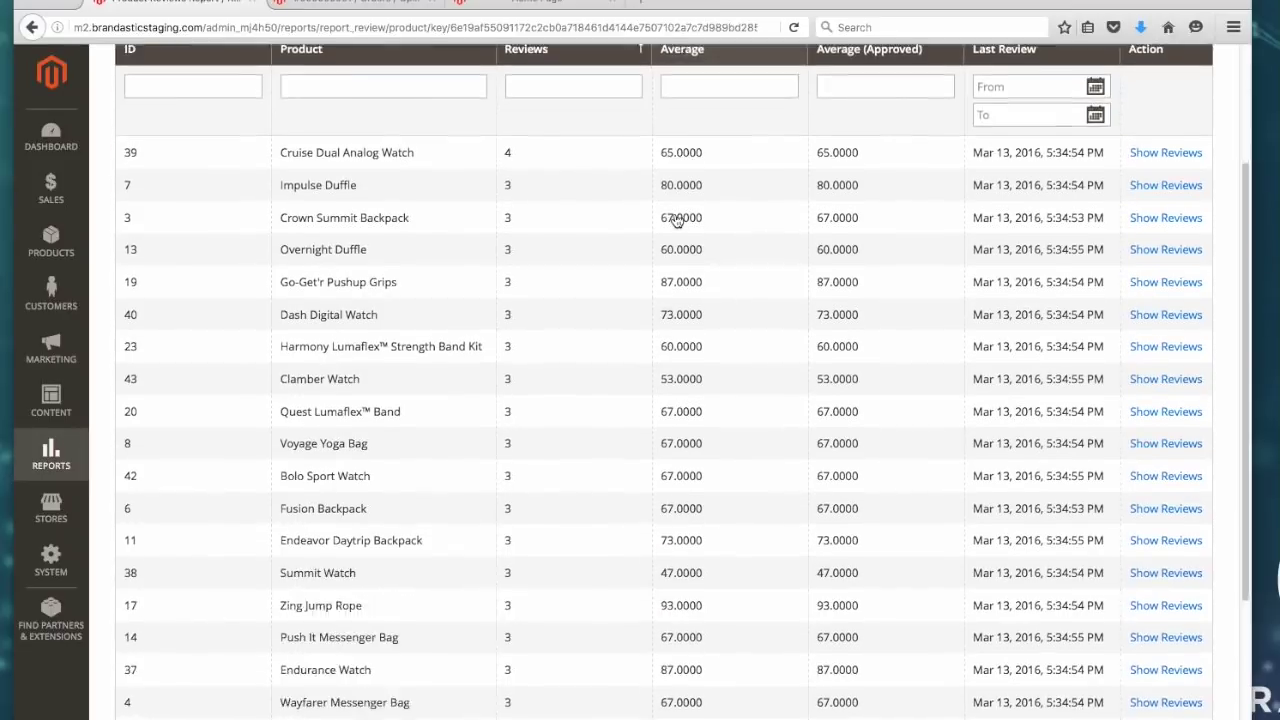
Return to the start of the Product Reviews Report and open the Low Stock Report
scroll(671, 231, up, 10)
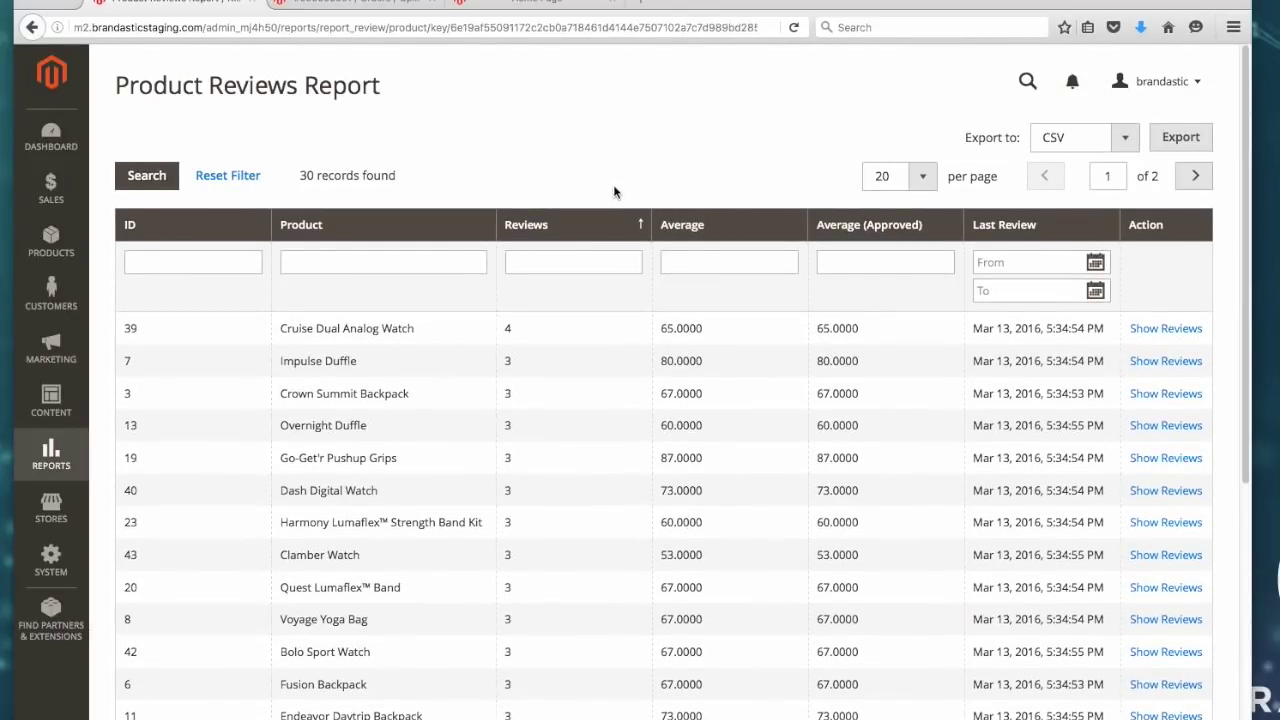
scroll(614, 190, down, 1)
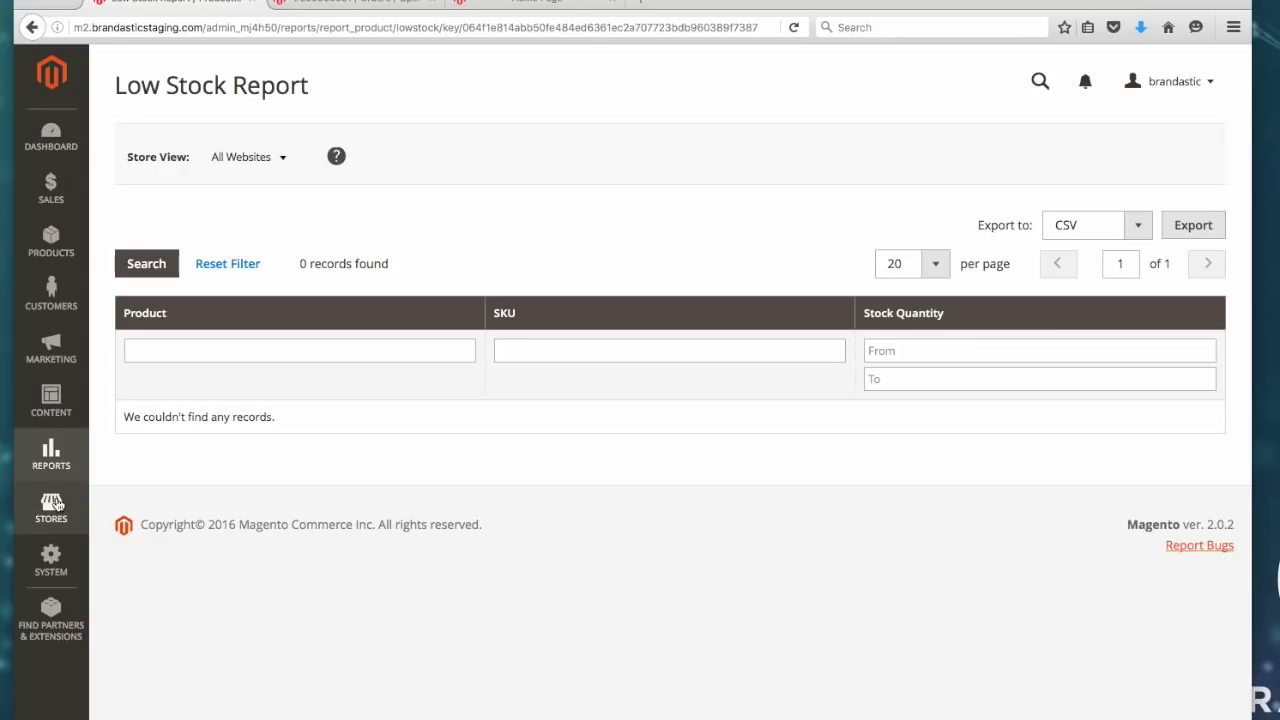
Open the store Configuration and view the store view choices for its general settings
click(55, 506)
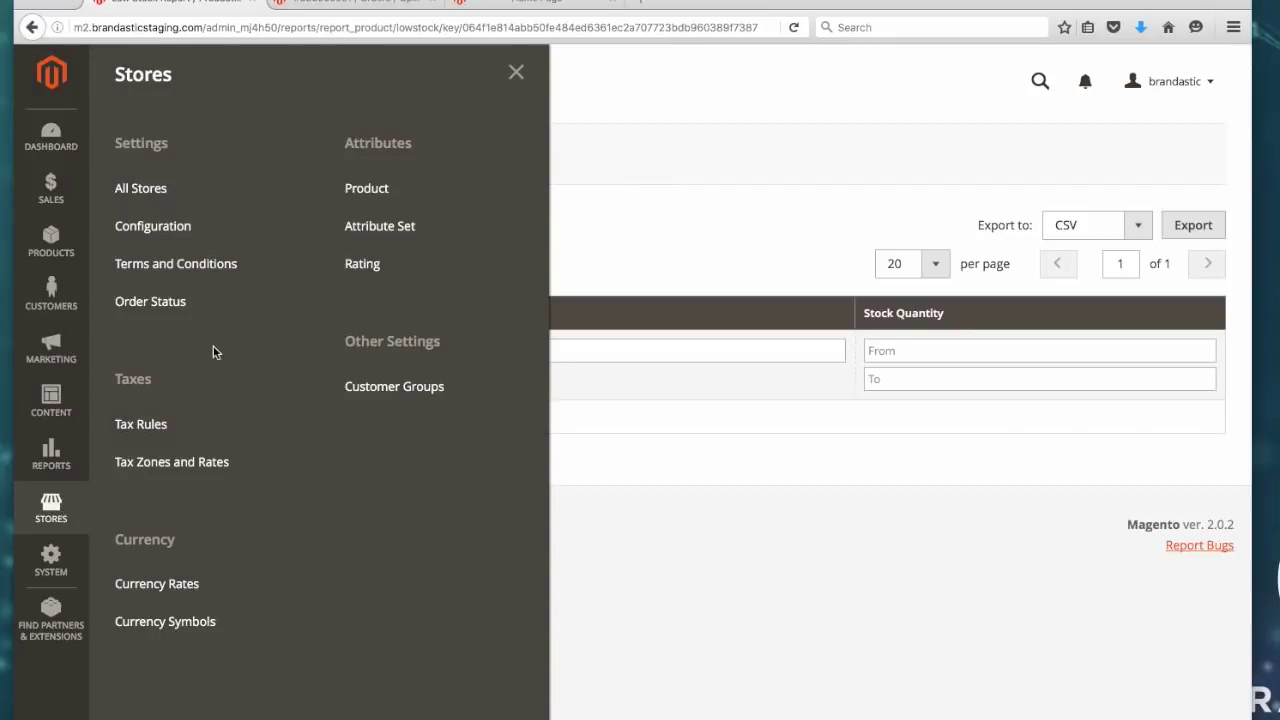
click(155, 199)
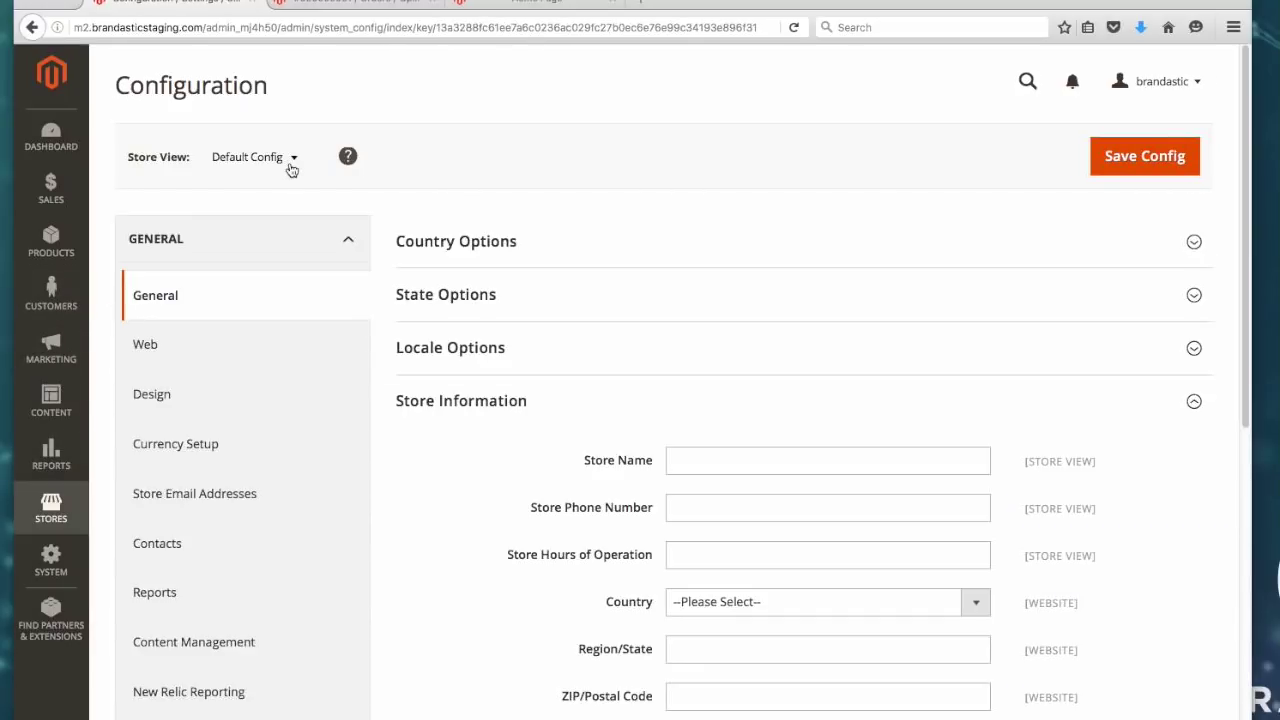
click(292, 162)
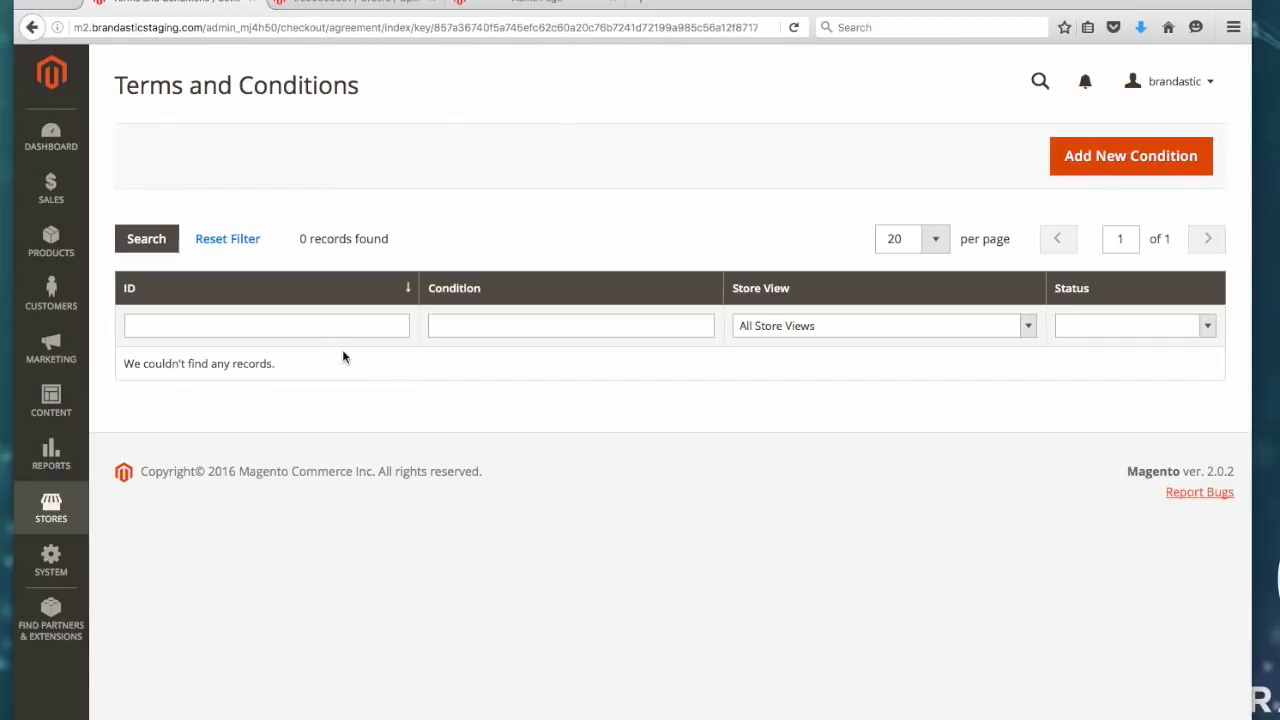
Open a new condition form under Terms and Conditions and examine its status, content, store view and checkbox text fields
click(366, 337)
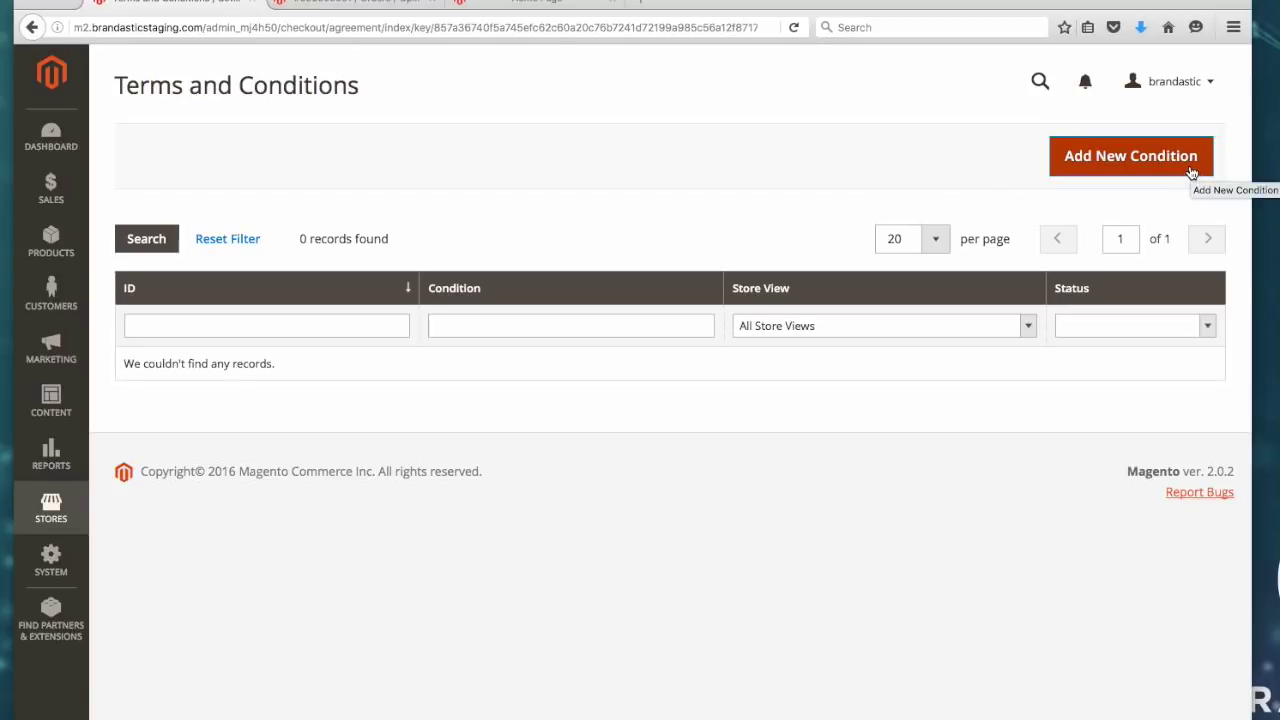
click(1118, 174)
scroll(619, 430, down, 1)
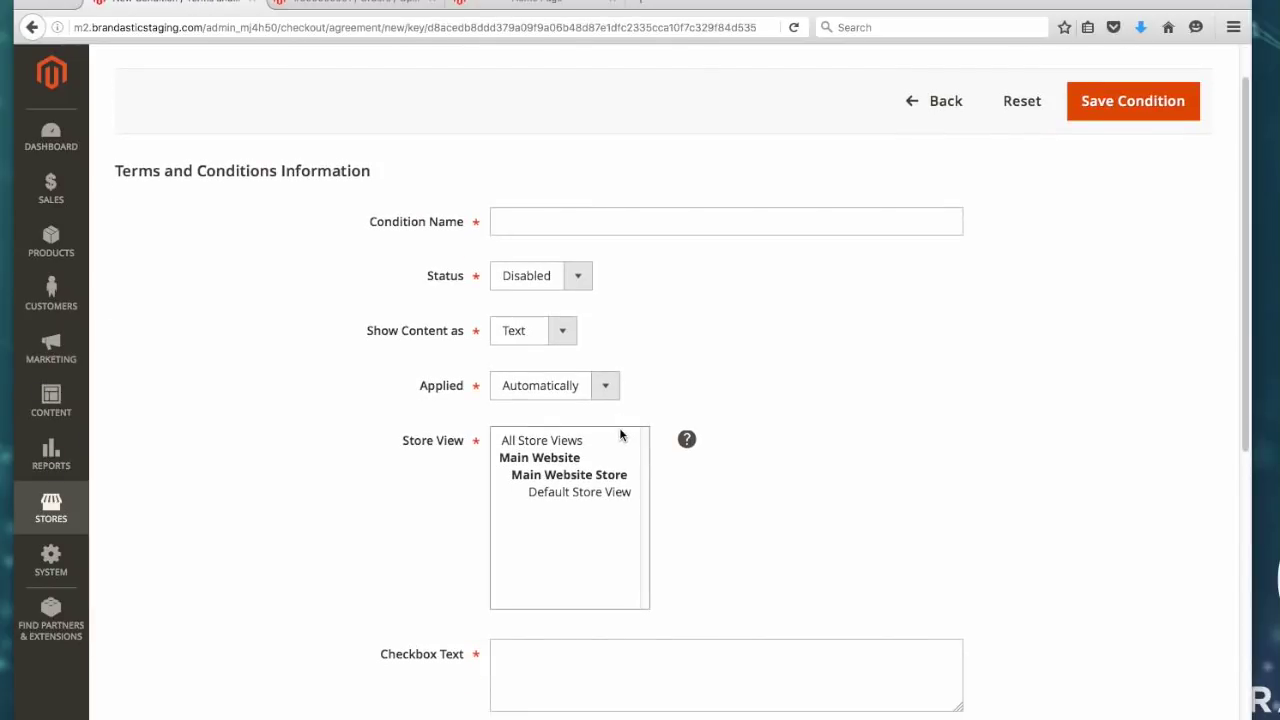
scroll(609, 437, down, 1)
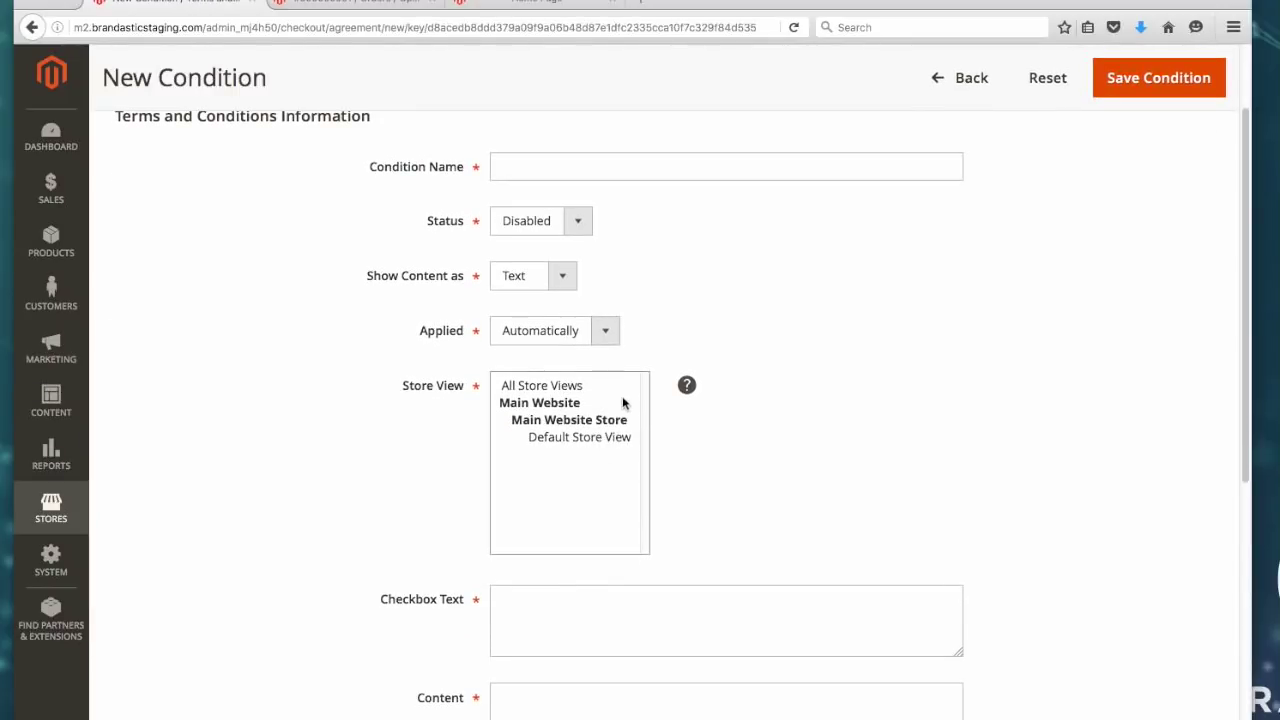
scroll(621, 400, down, 1)
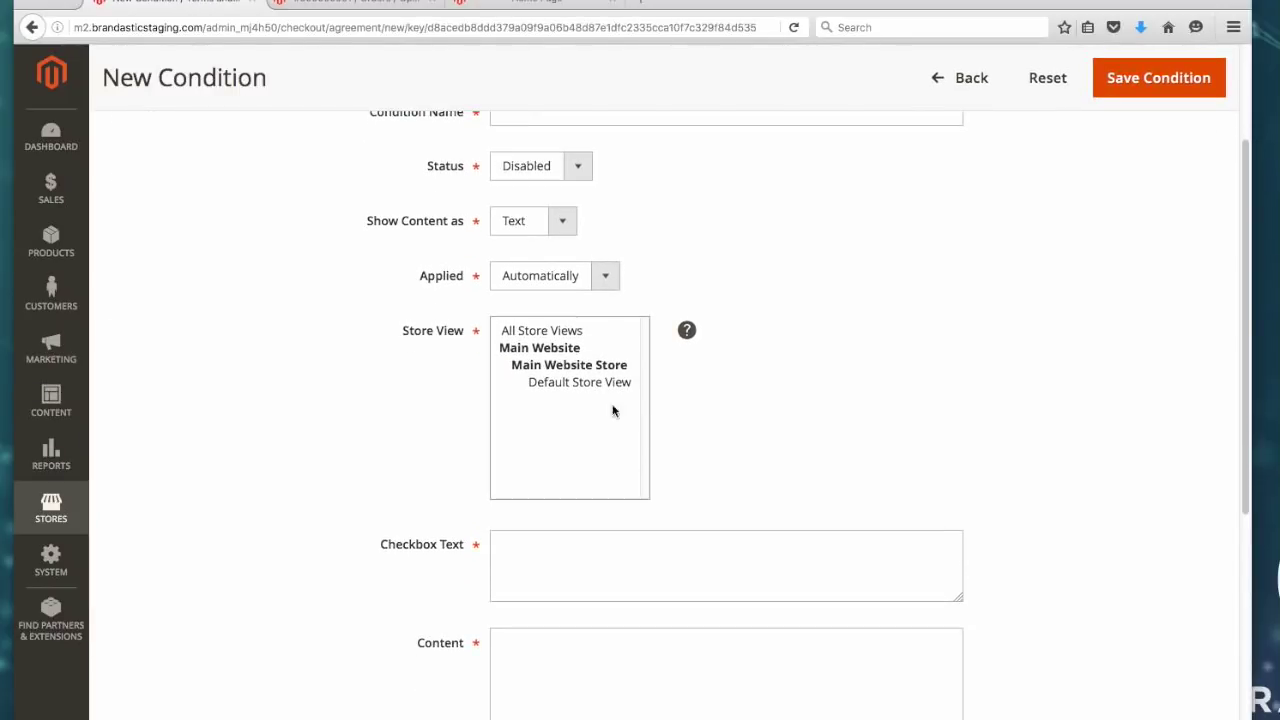
scroll(611, 403, up, 3)
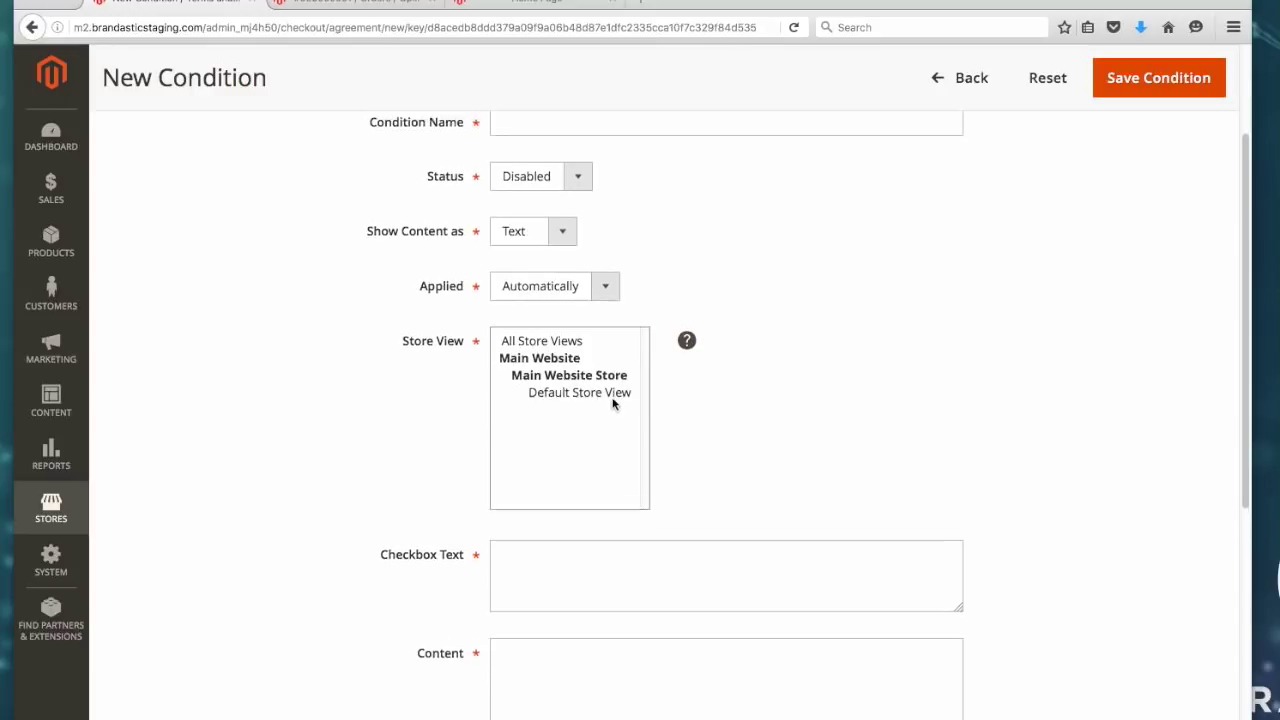
Open the Product Attributes list and look through the attribute codes, labels, scopes and layered navigation settings
click(51, 507)
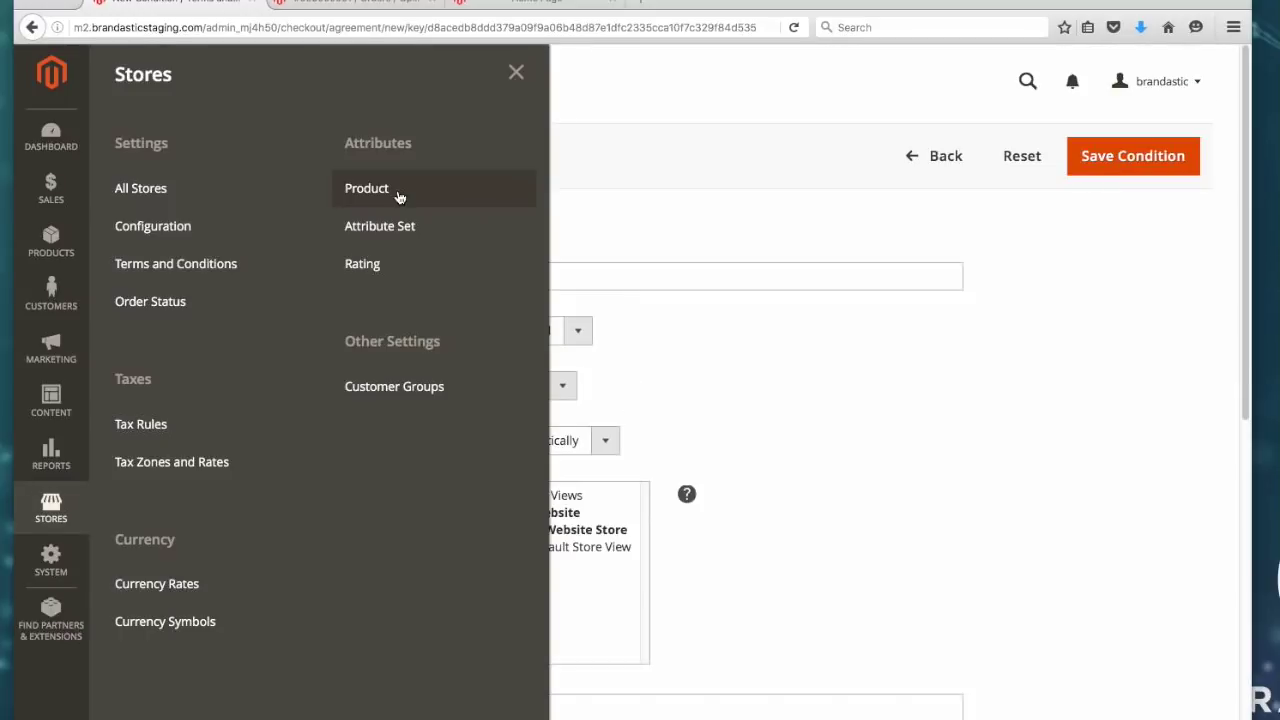
click(381, 192)
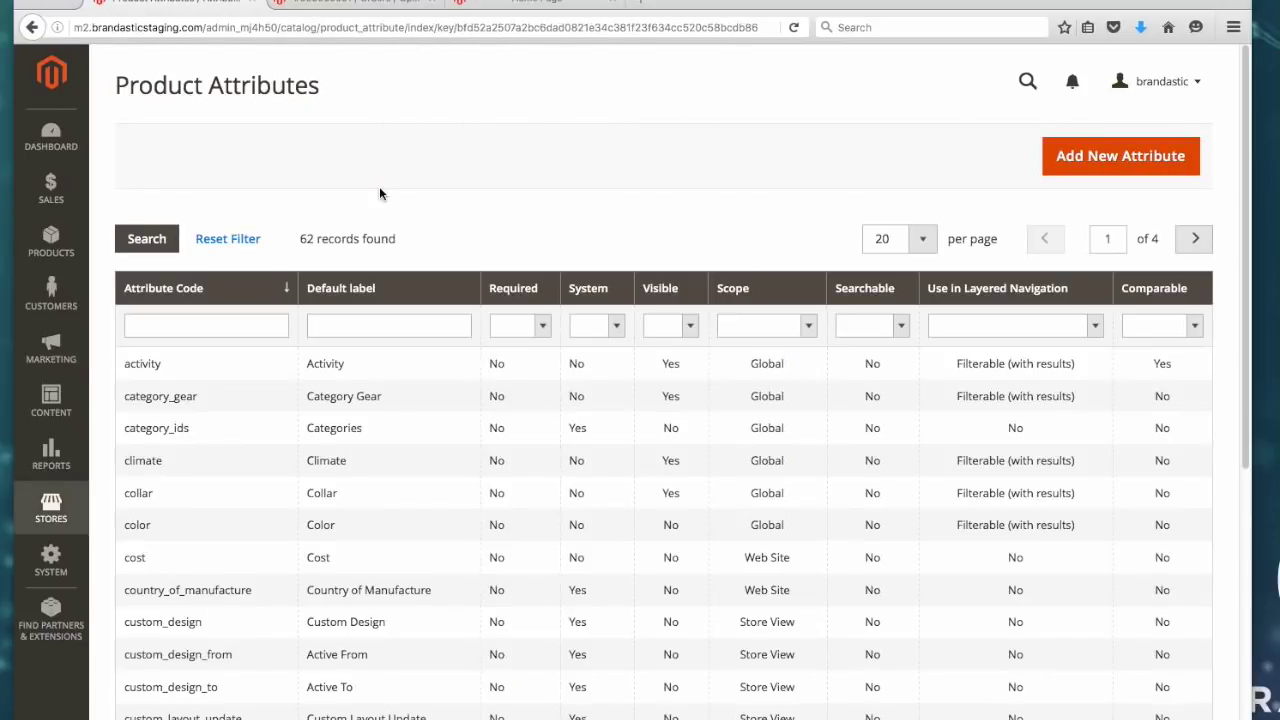
scroll(443, 300, down, 1)
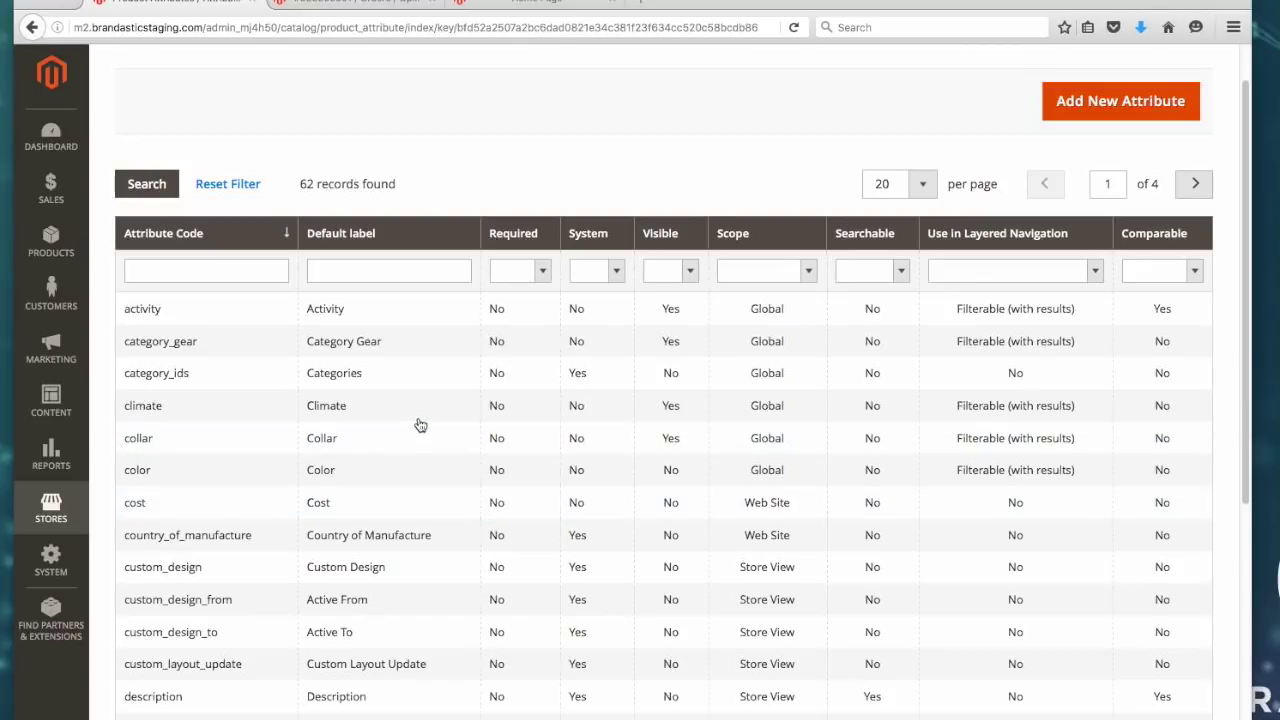
scroll(445, 440, down, 4)
scroll(490, 440, up, 2)
scroll(463, 415, up, 2)
scroll(603, 386, down, 4)
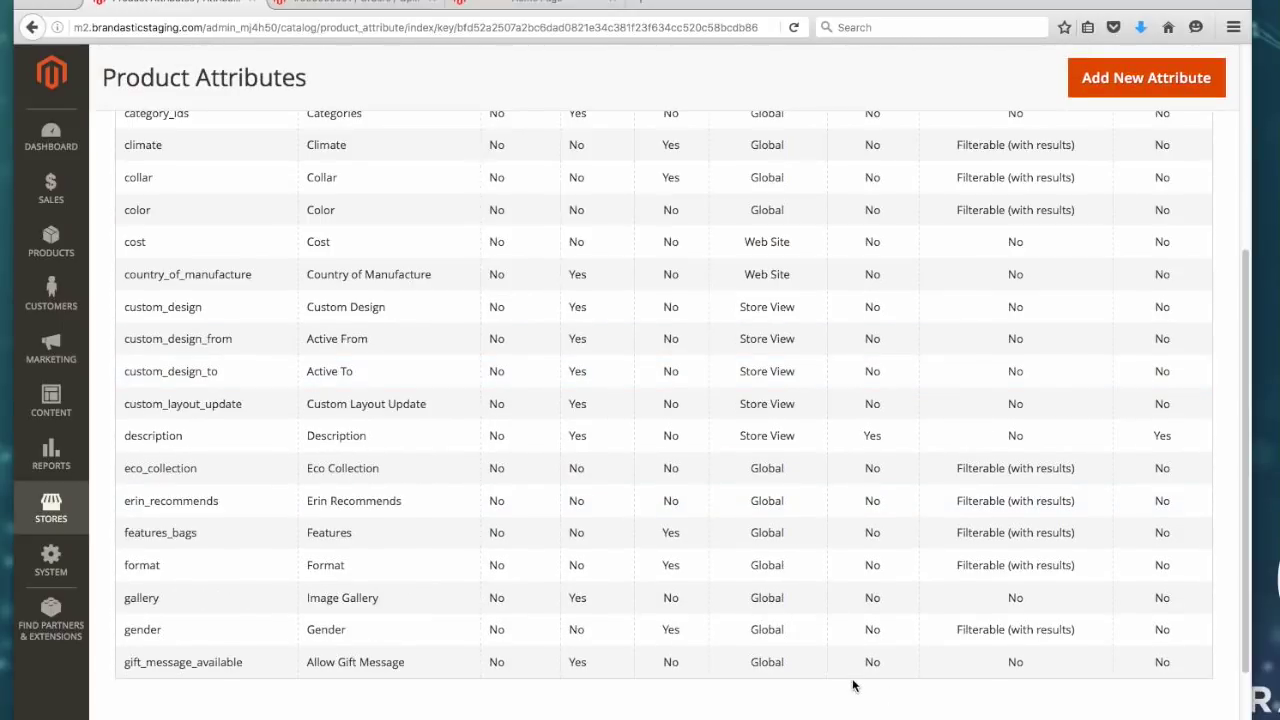
scroll(846, 677, up, 3)
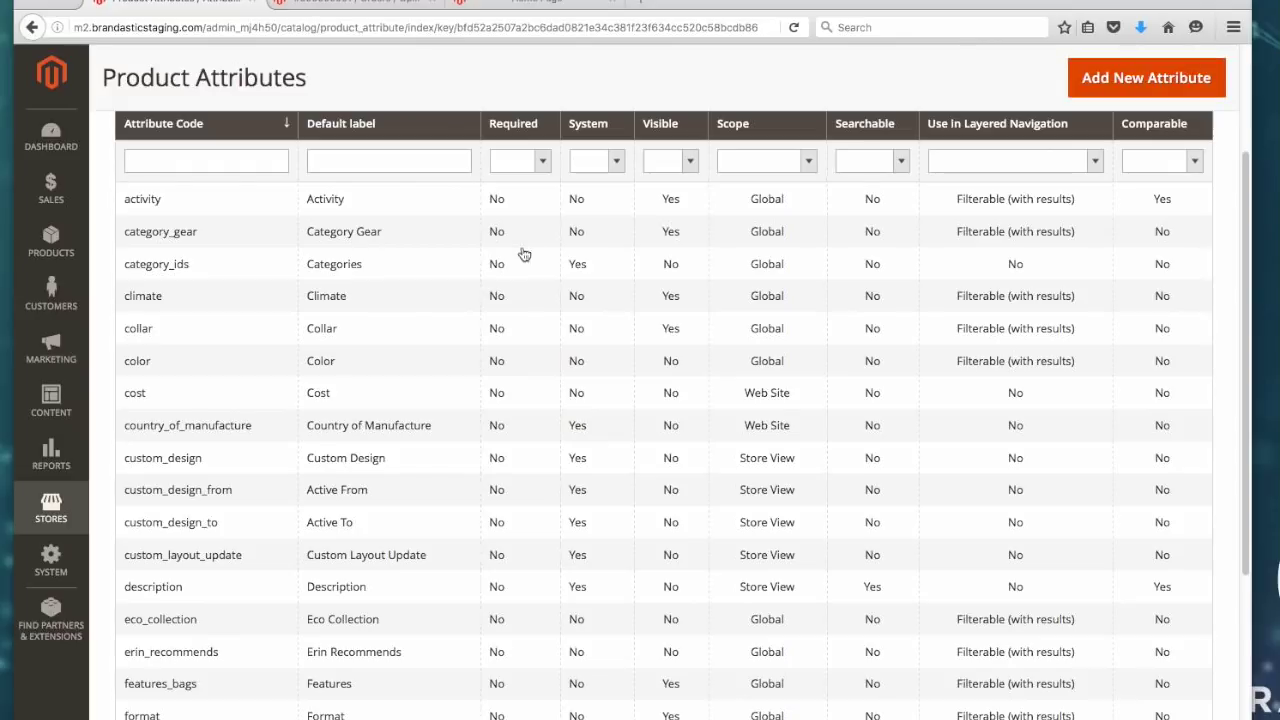
View the list of product attribute sets and the list of review ratings
click(51, 508)
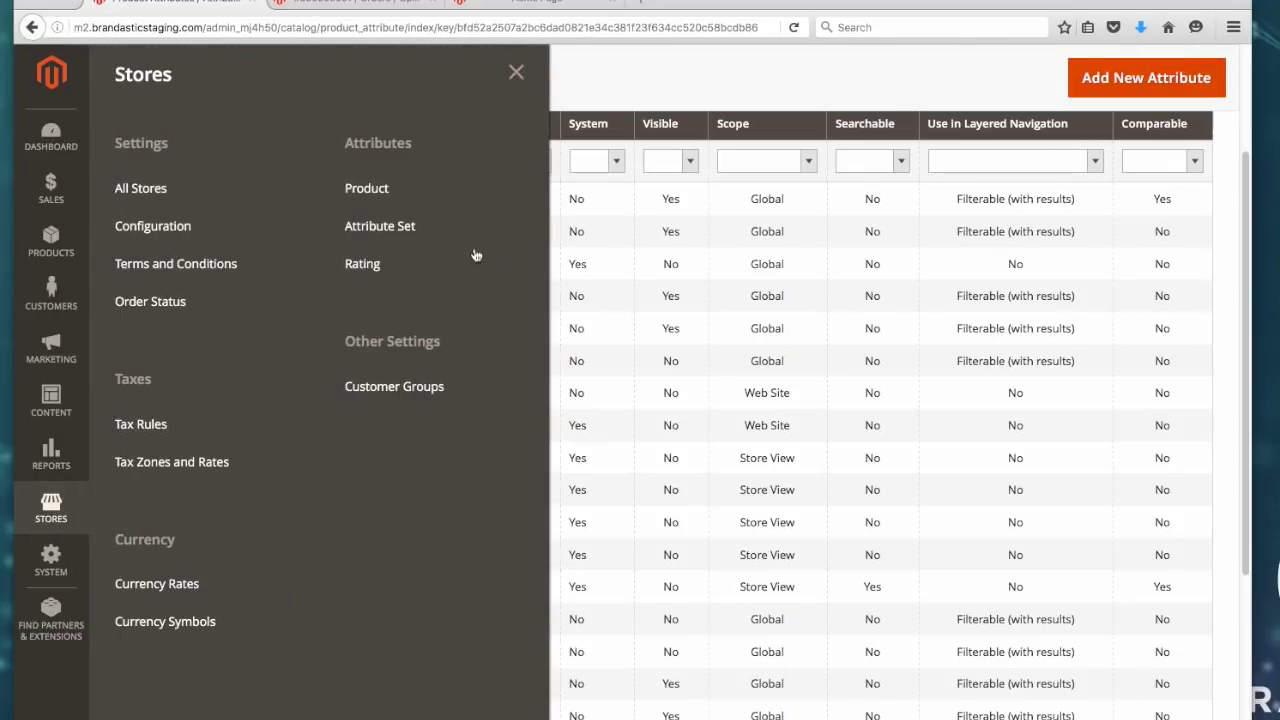
click(372, 230)
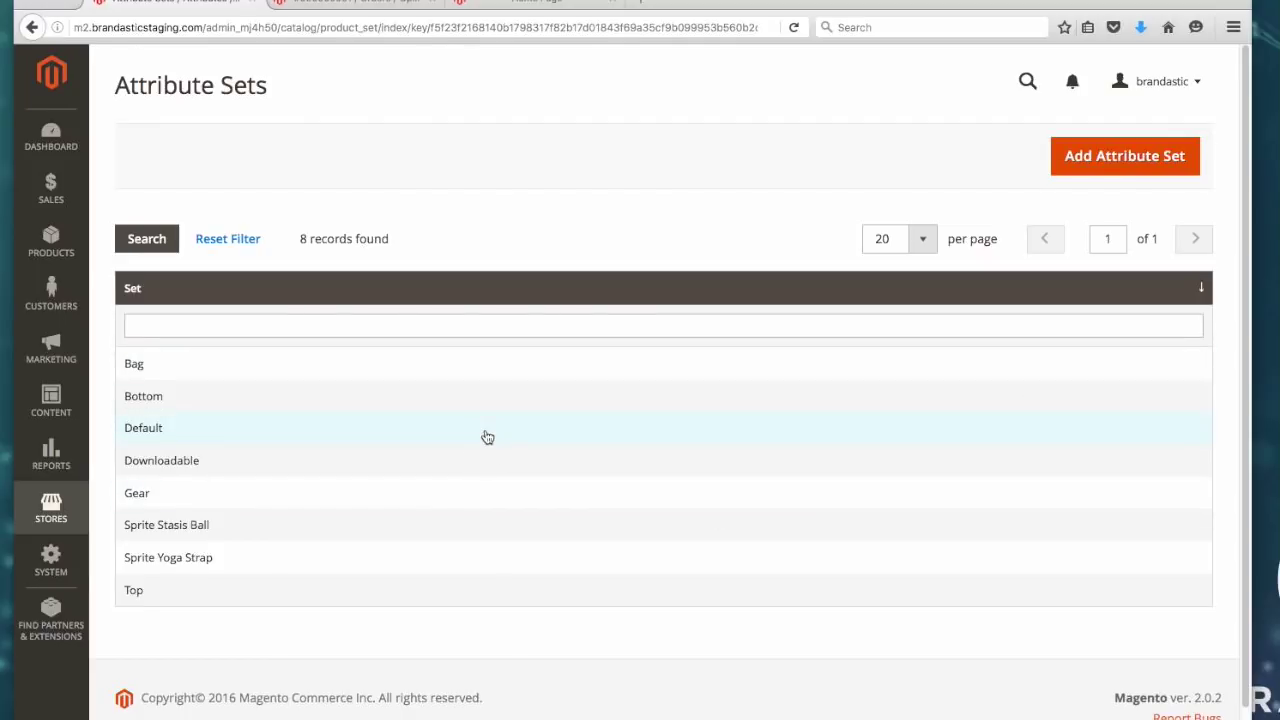
click(70, 517)
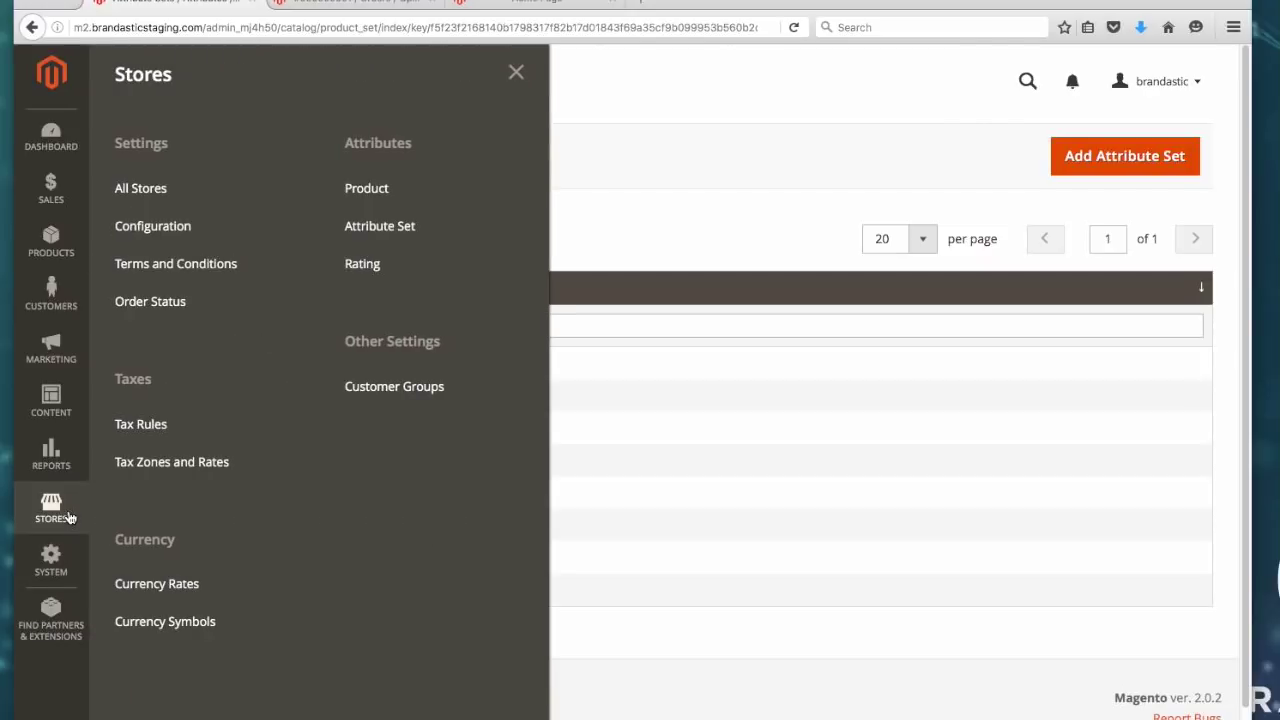
click(367, 264)
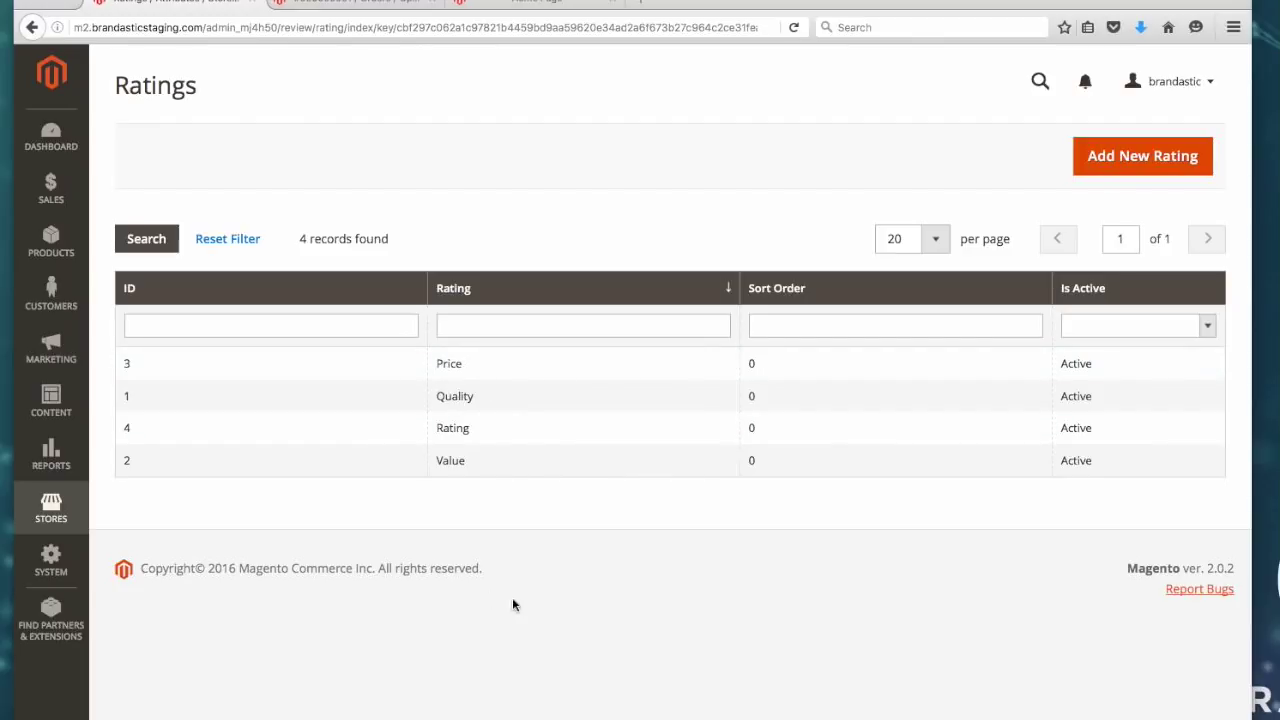
Open the Customer Groups list and view the groups with their tax classes
click(58, 515)
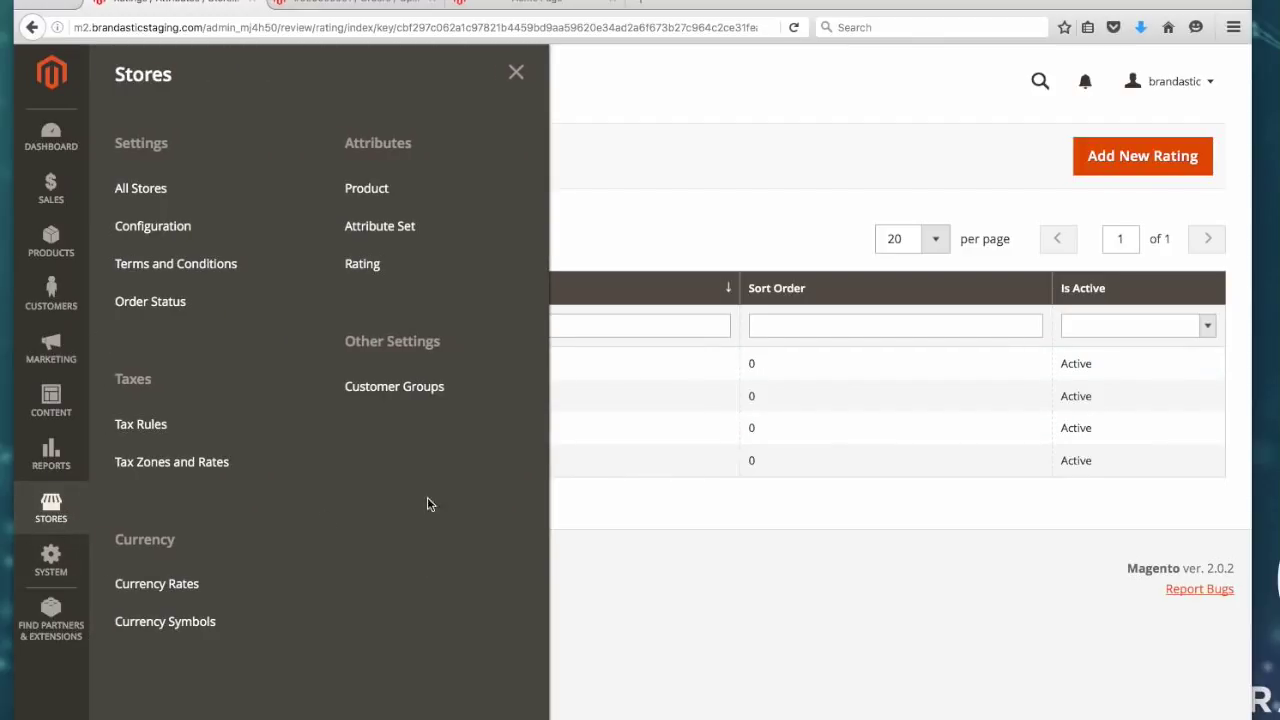
click(412, 390)
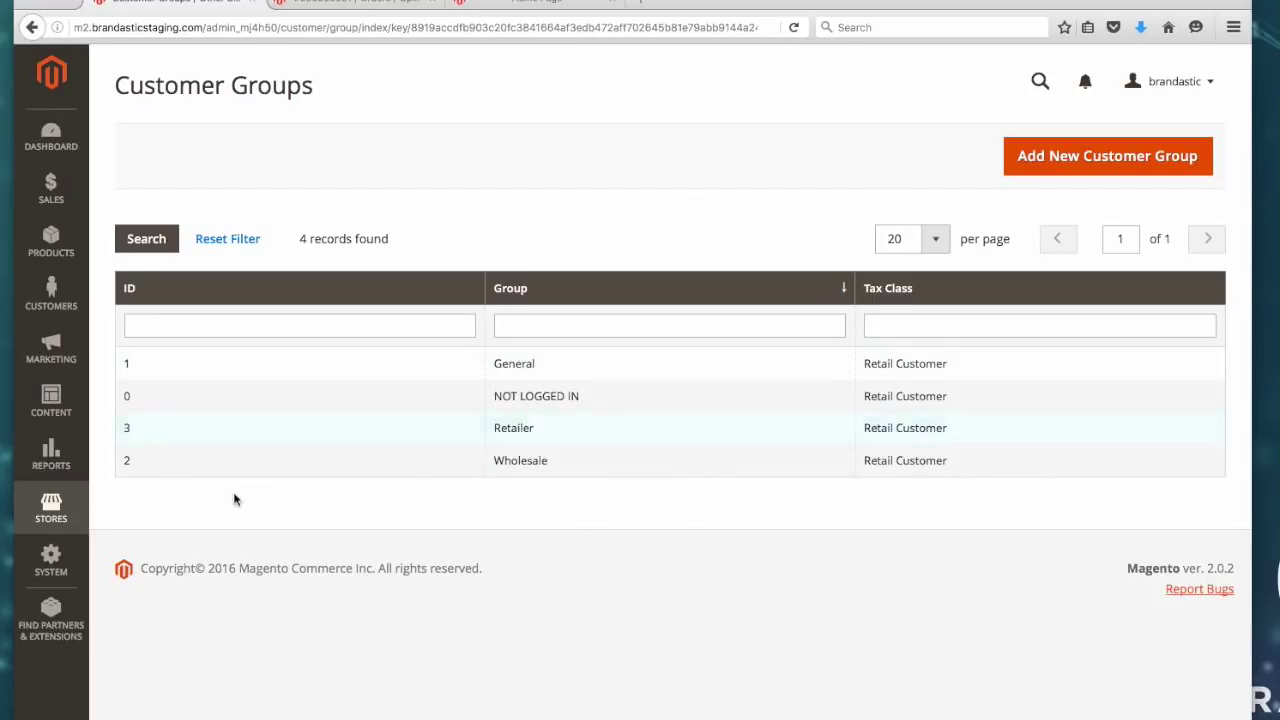
Open Cache Management and examine the cache types, their statuses and the additional flush options
click(51, 562)
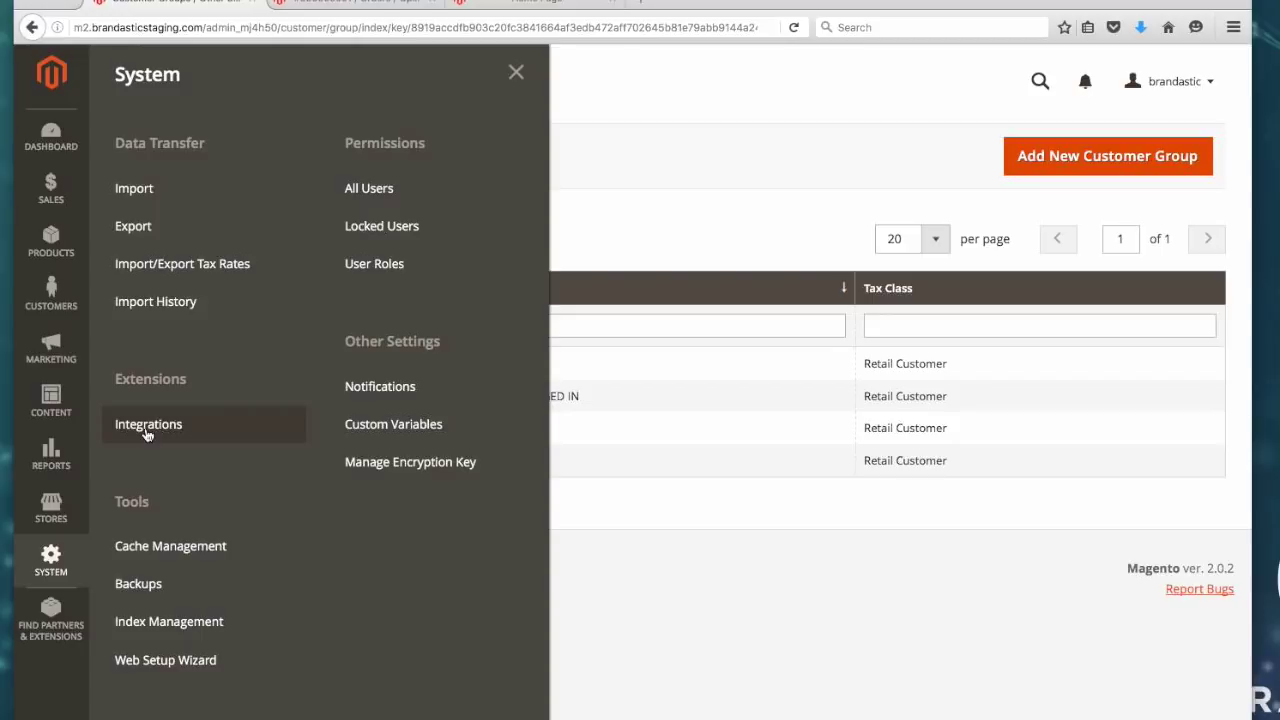
click(172, 552)
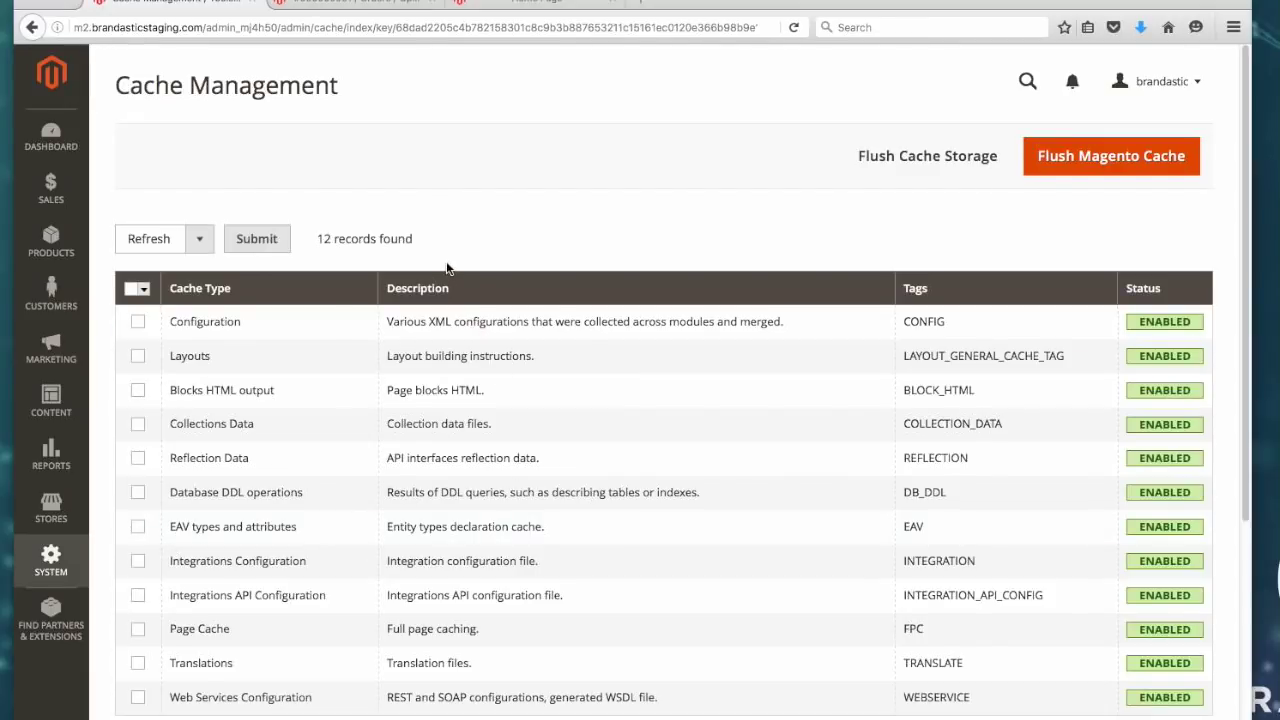
scroll(447, 268, down, 1)
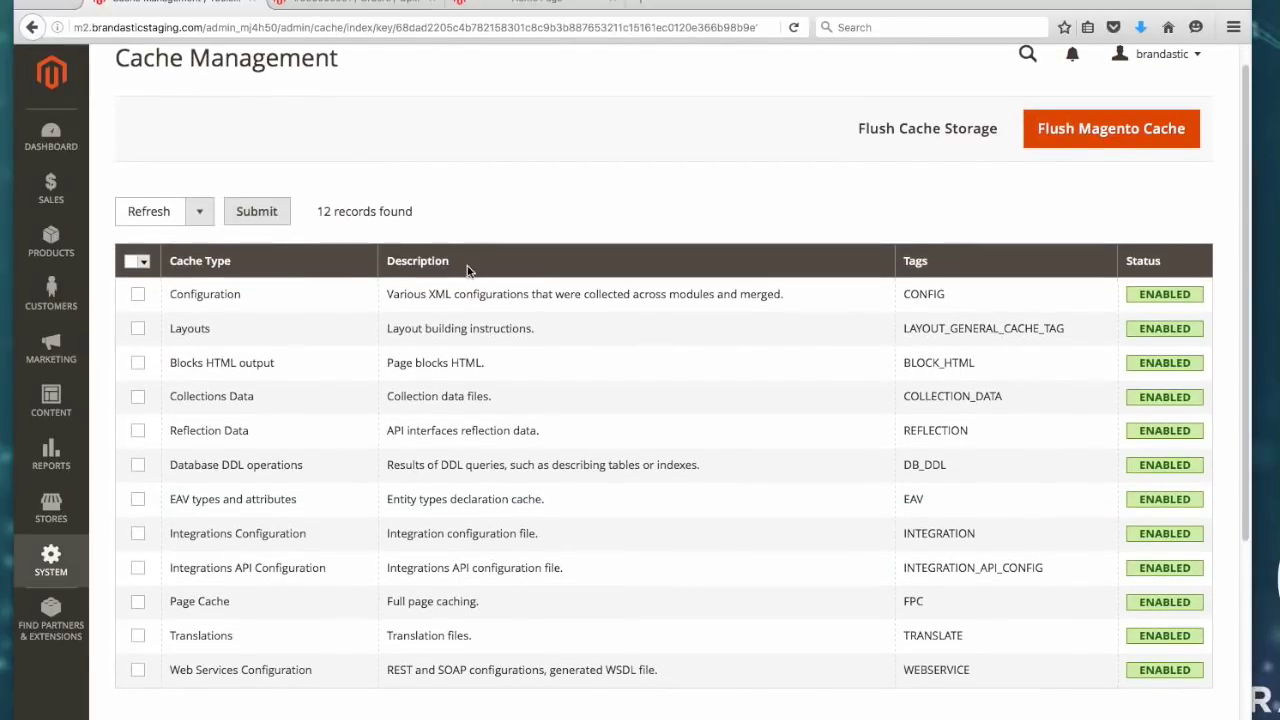
scroll(429, 254, down, 5)
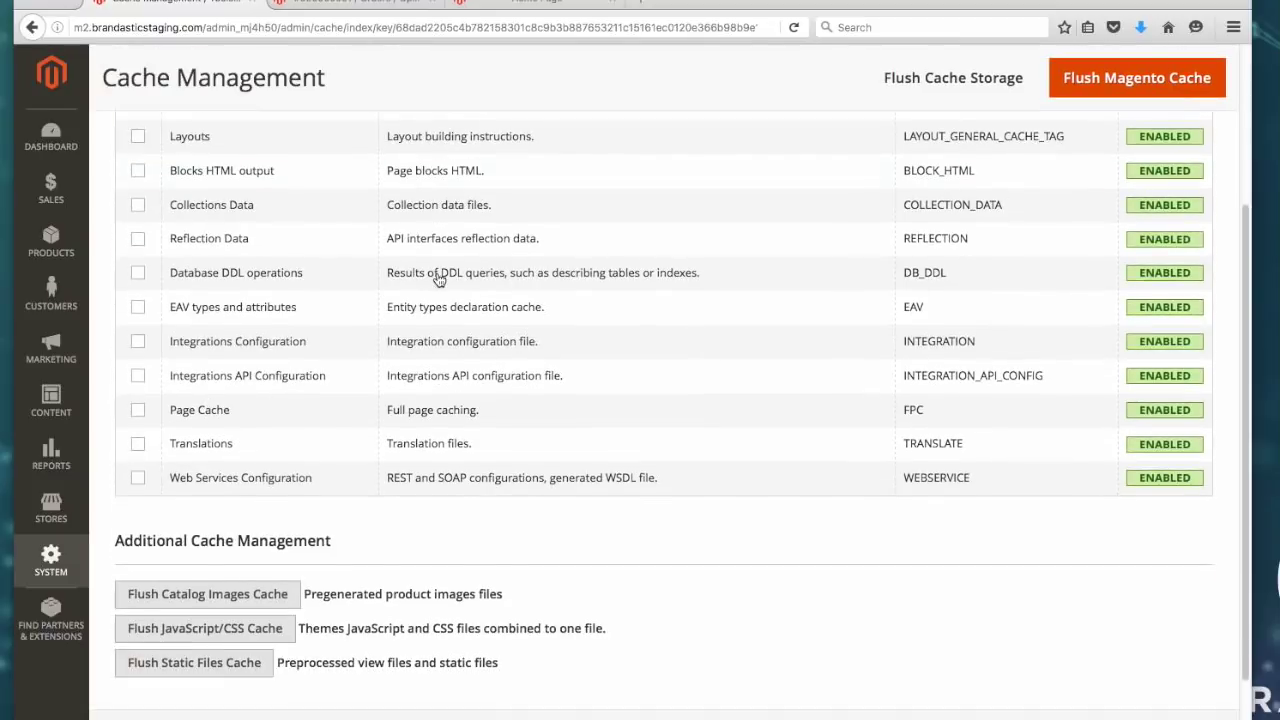
scroll(429, 254, up, 3)
View the list of admin users and the list of user roles
click(51, 560)
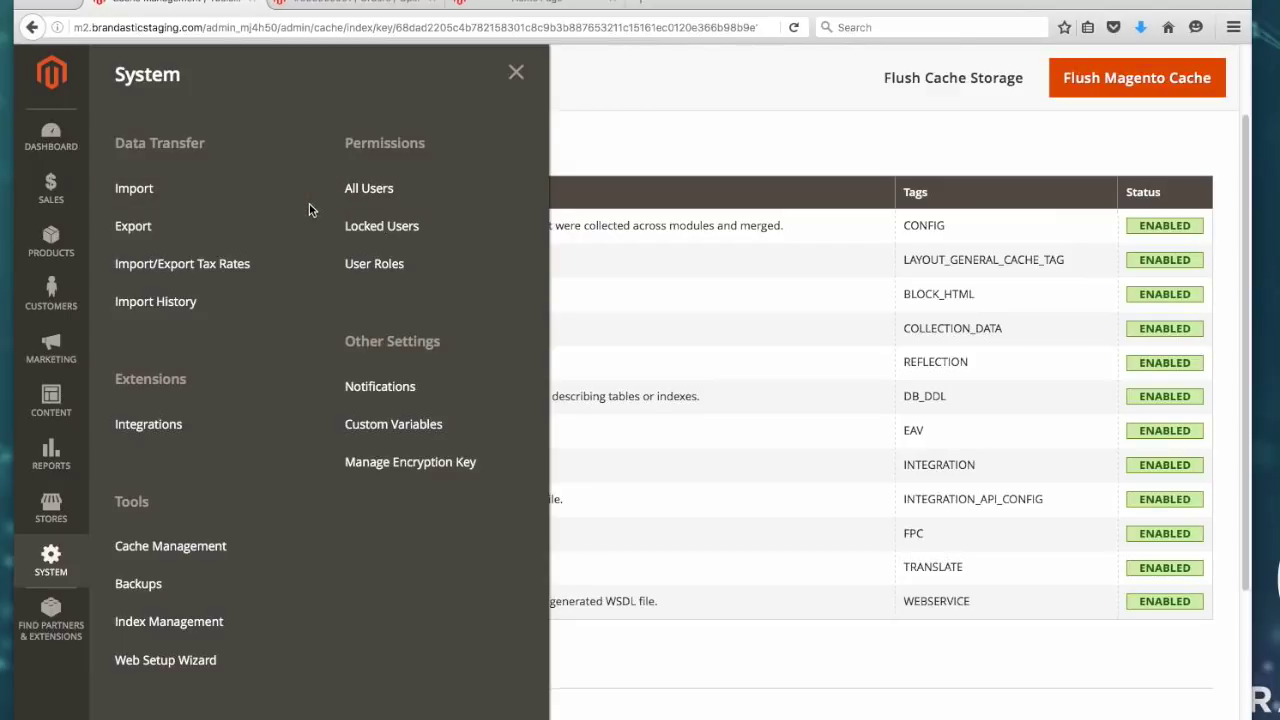
click(385, 188)
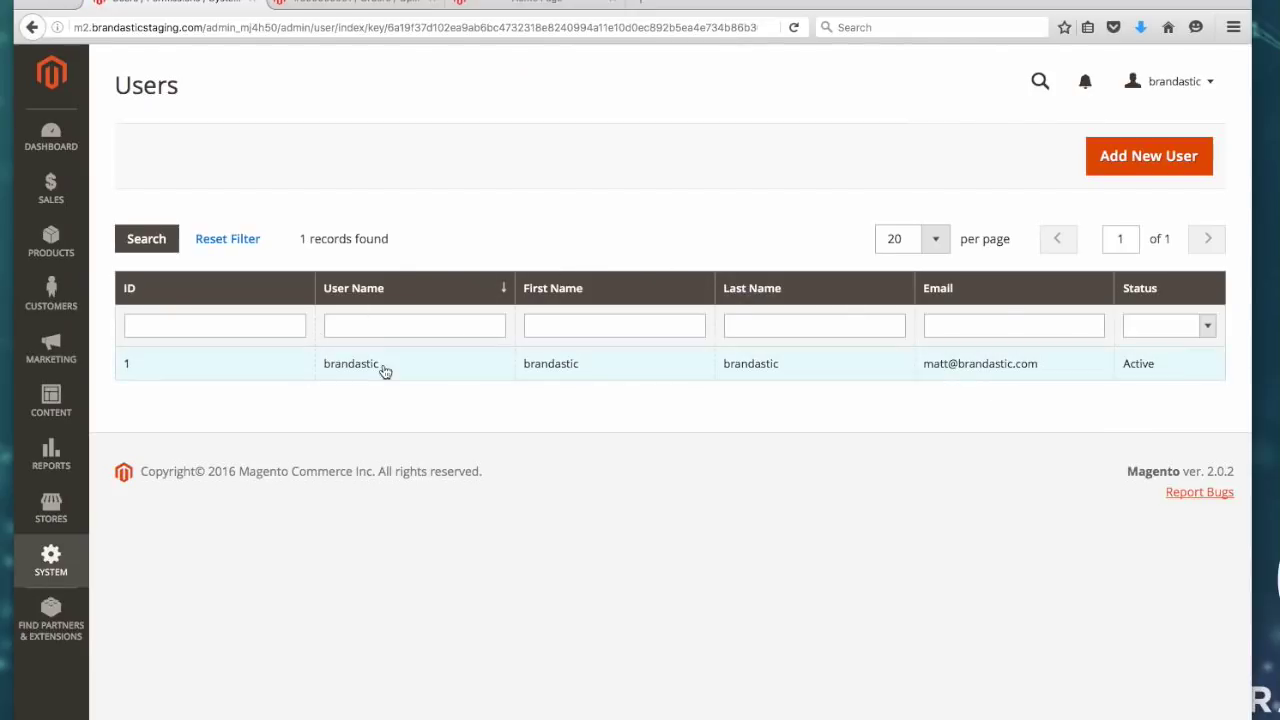
click(44, 585)
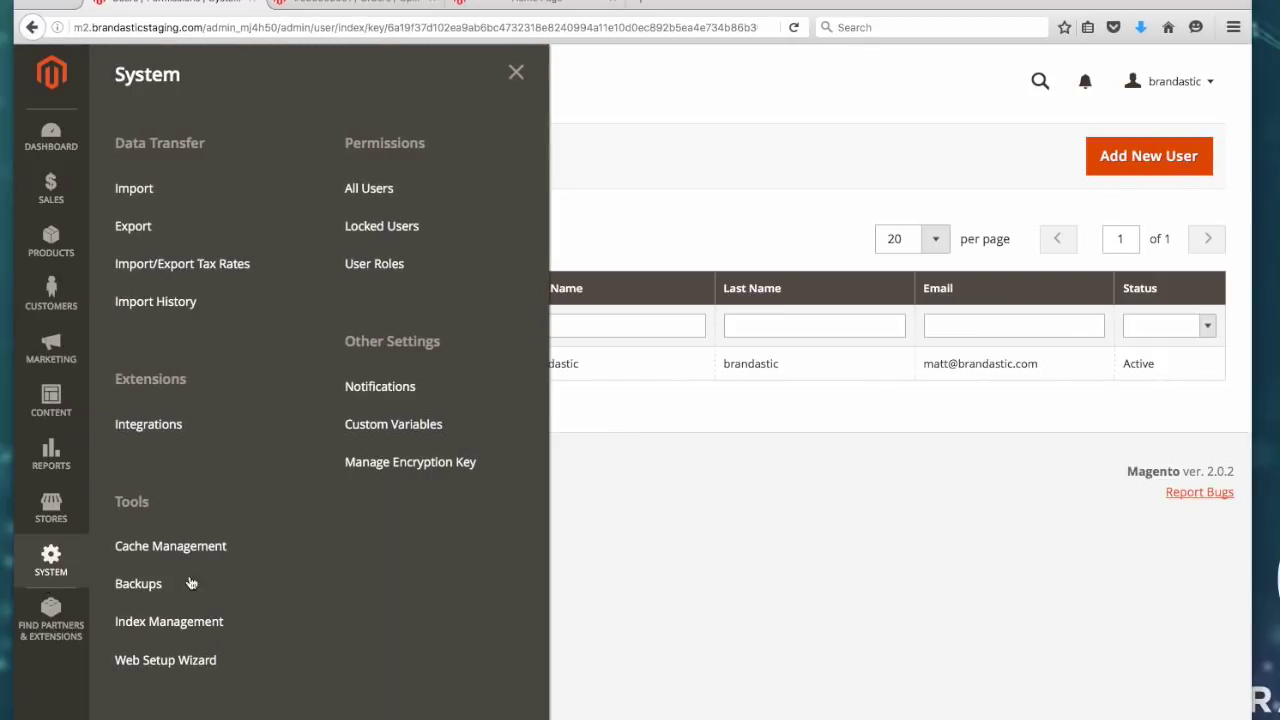
click(394, 270)
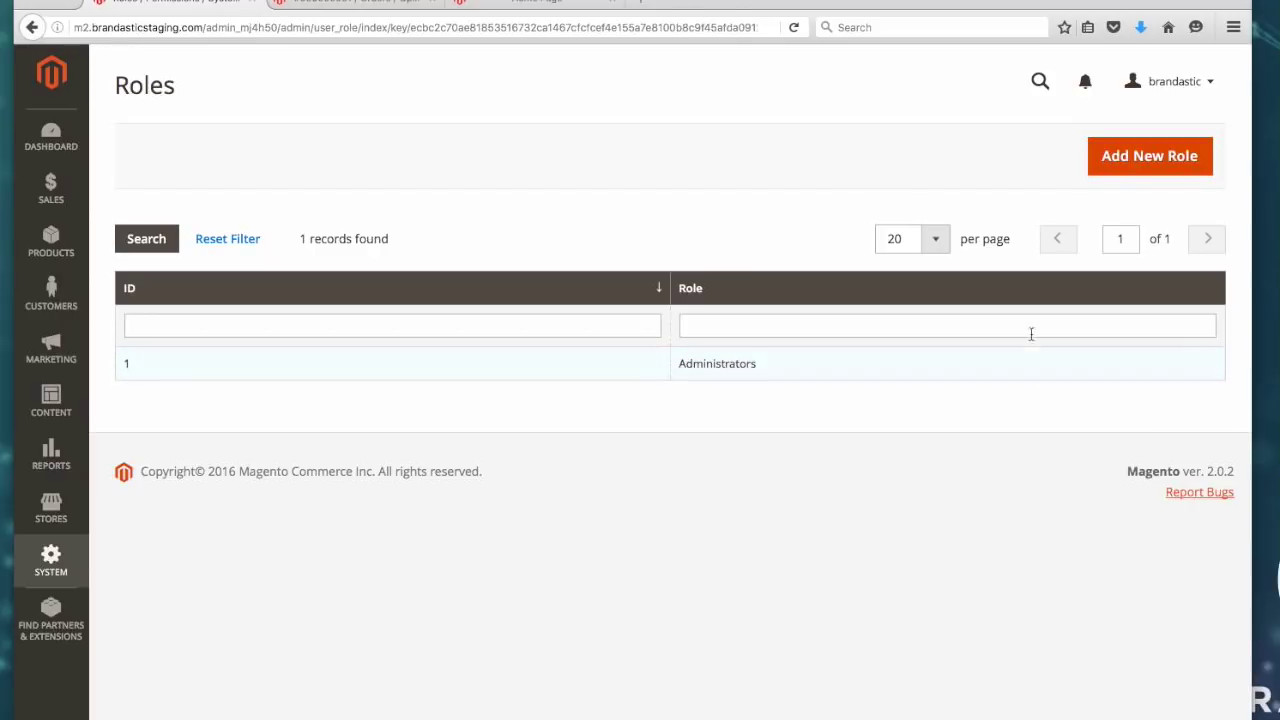
Start a new user role and examine the full tree of permissions in its Role Resources
click(1145, 158)
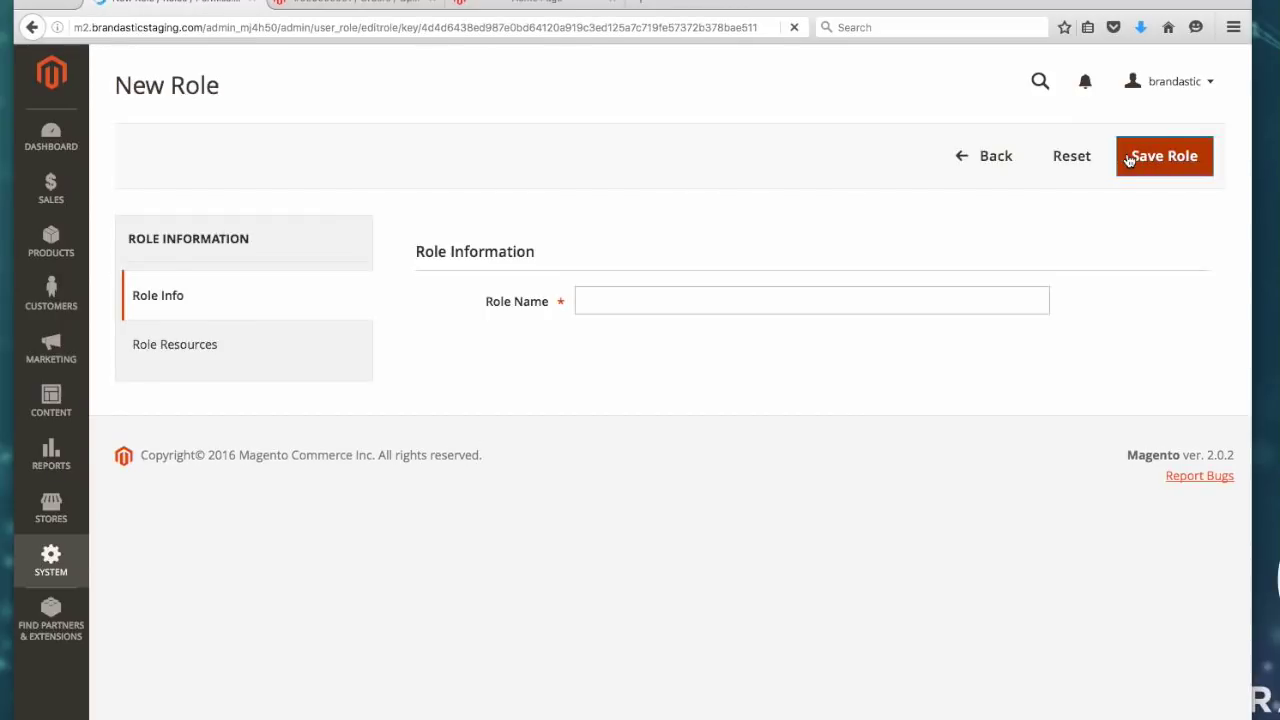
click(175, 355)
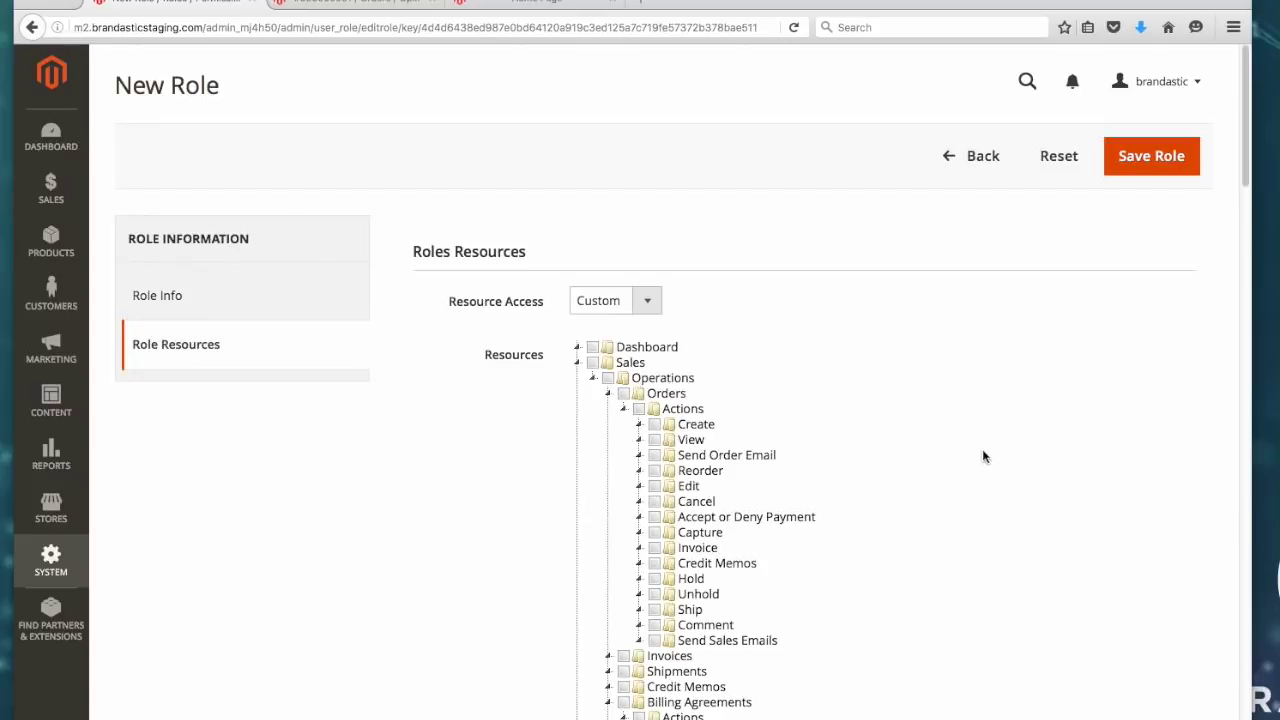
scroll(980, 466, down, 7)
scroll(977, 479, down, 18)
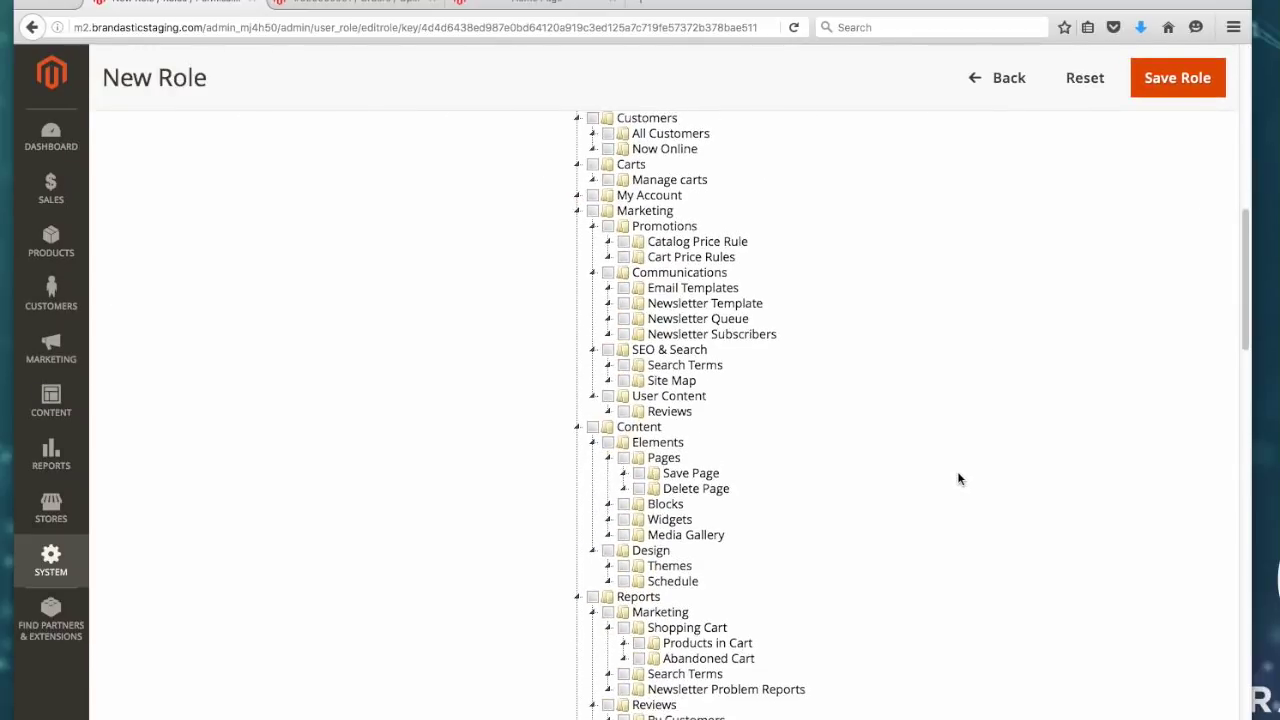
scroll(952, 477, down, 15)
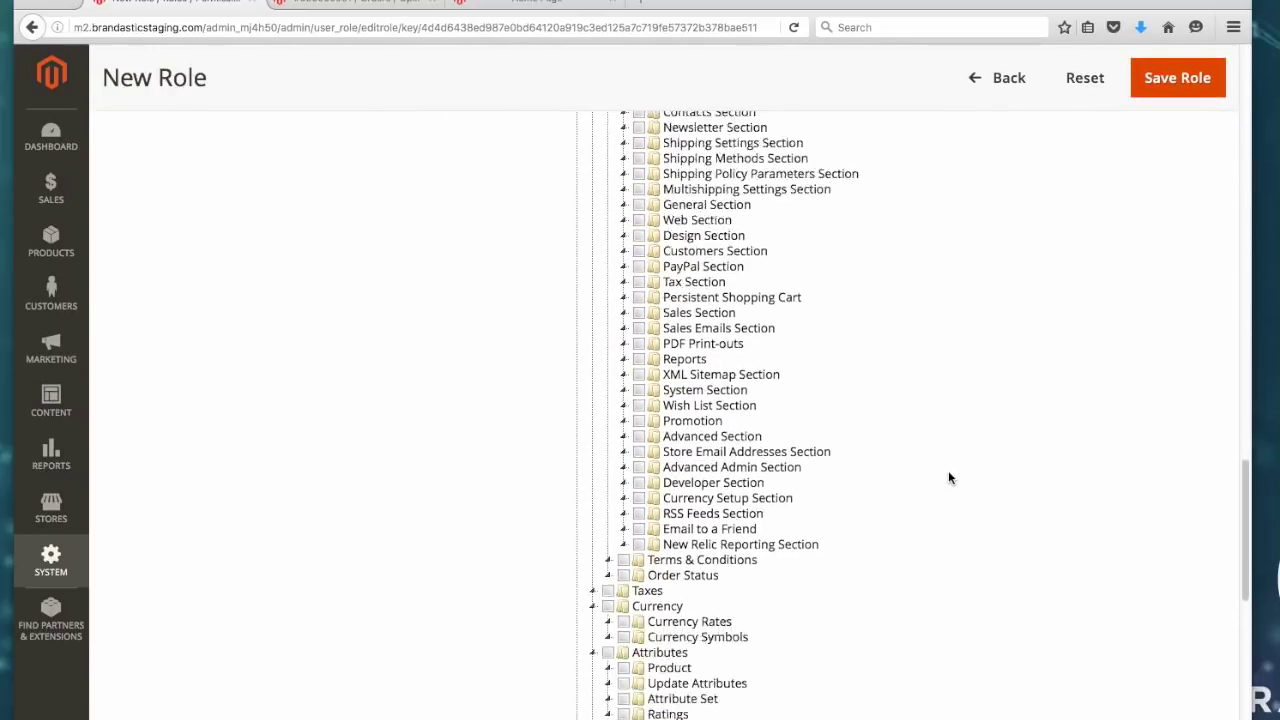
scroll(936, 466, up, 20)
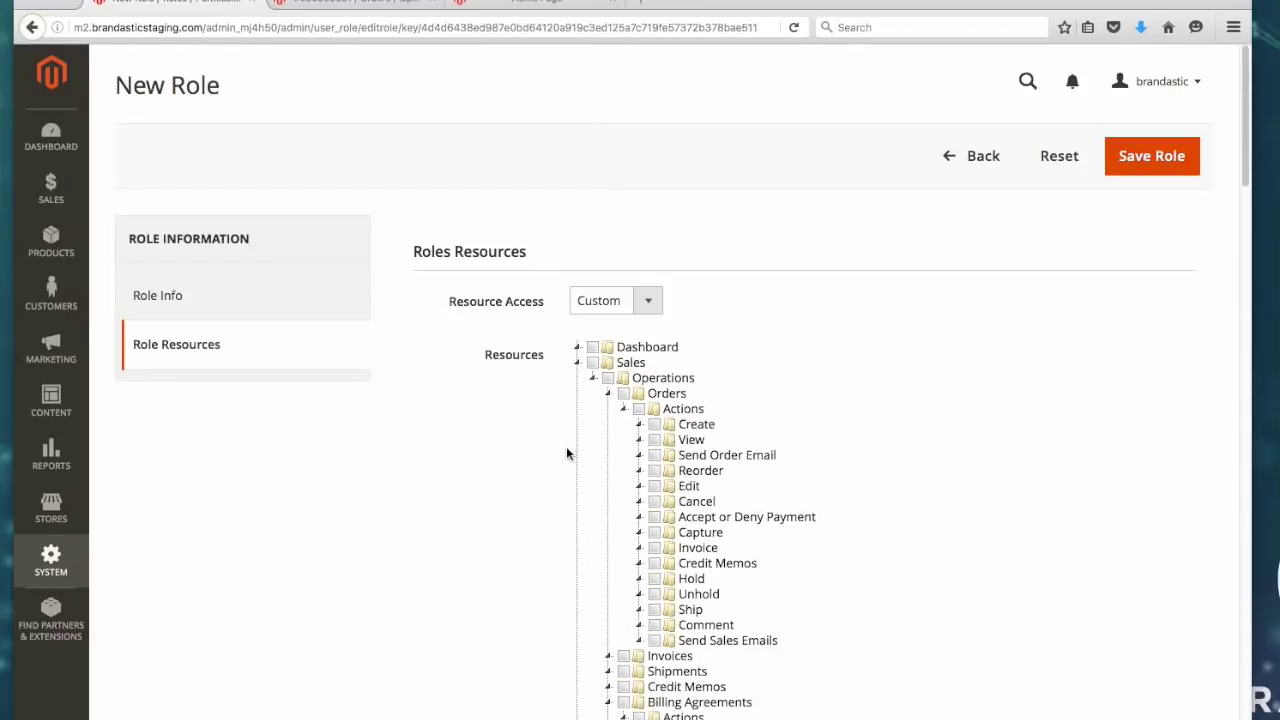
Grant the new role the View permission among the Sales order actions
click(654, 440)
scroll(1060, 535, down, 1)
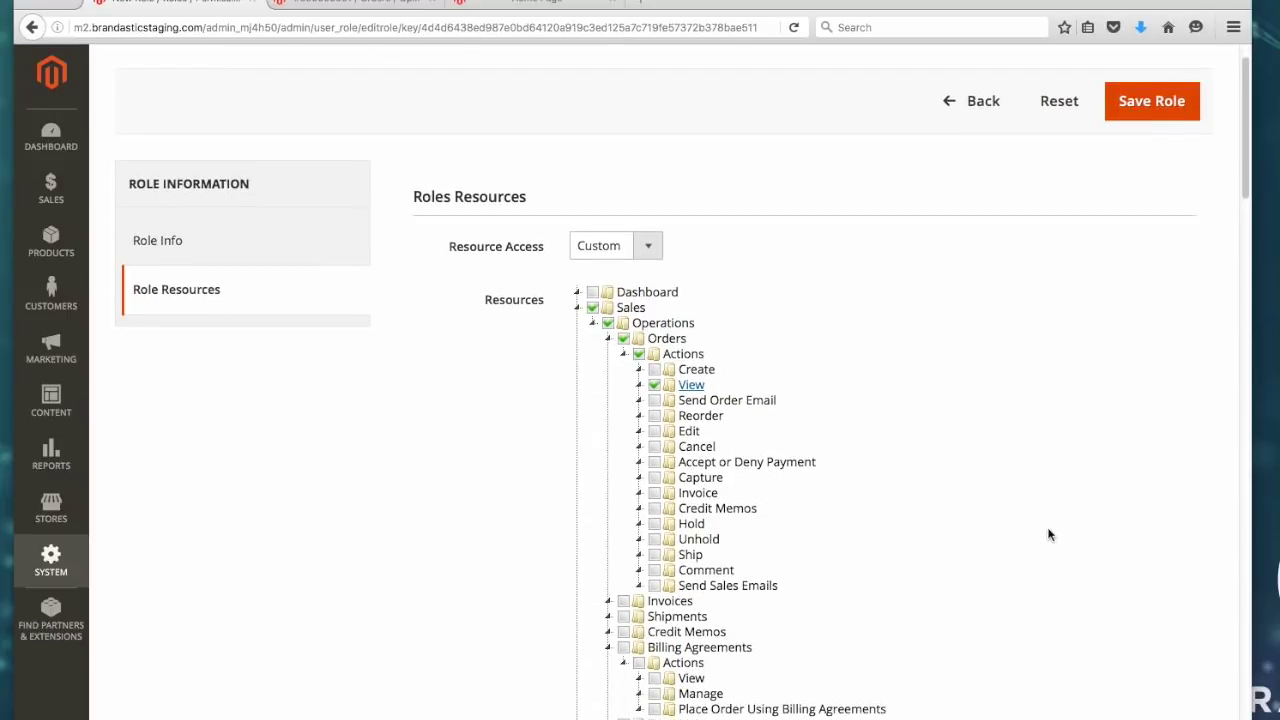
Return to the new role's Role Info section and open its Role Name field for editing
click(150, 241)
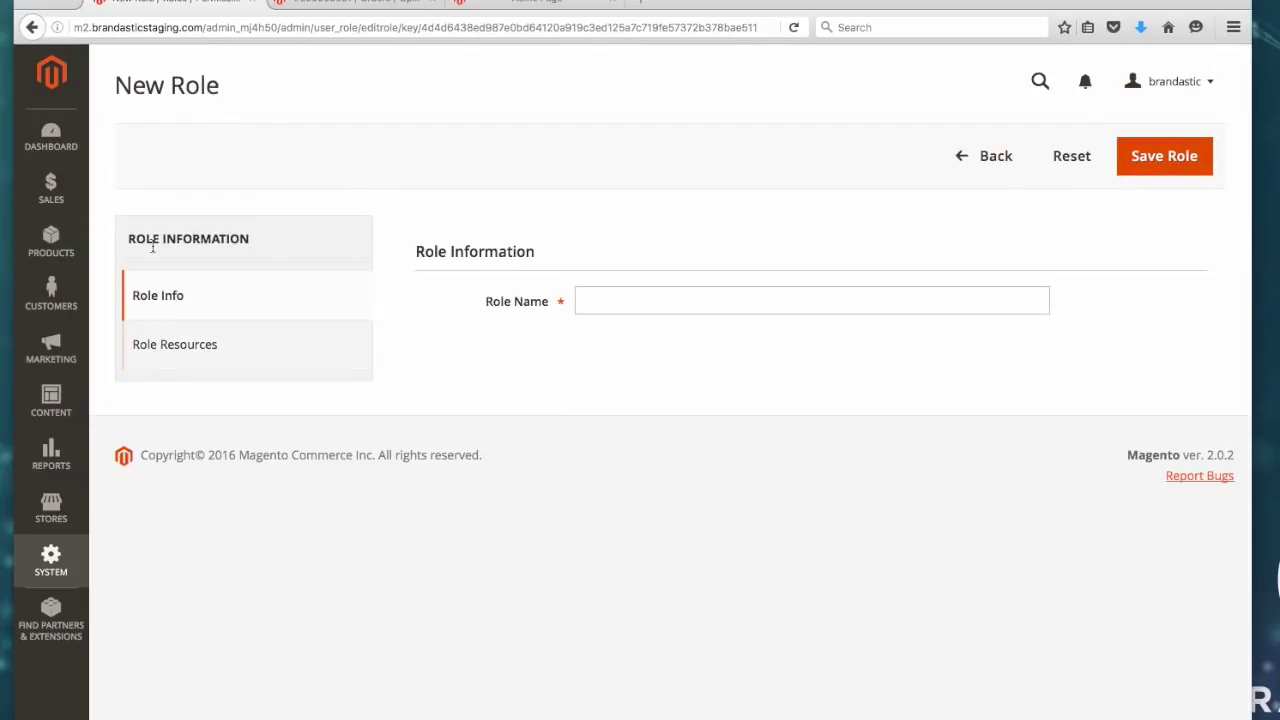
click(641, 302)
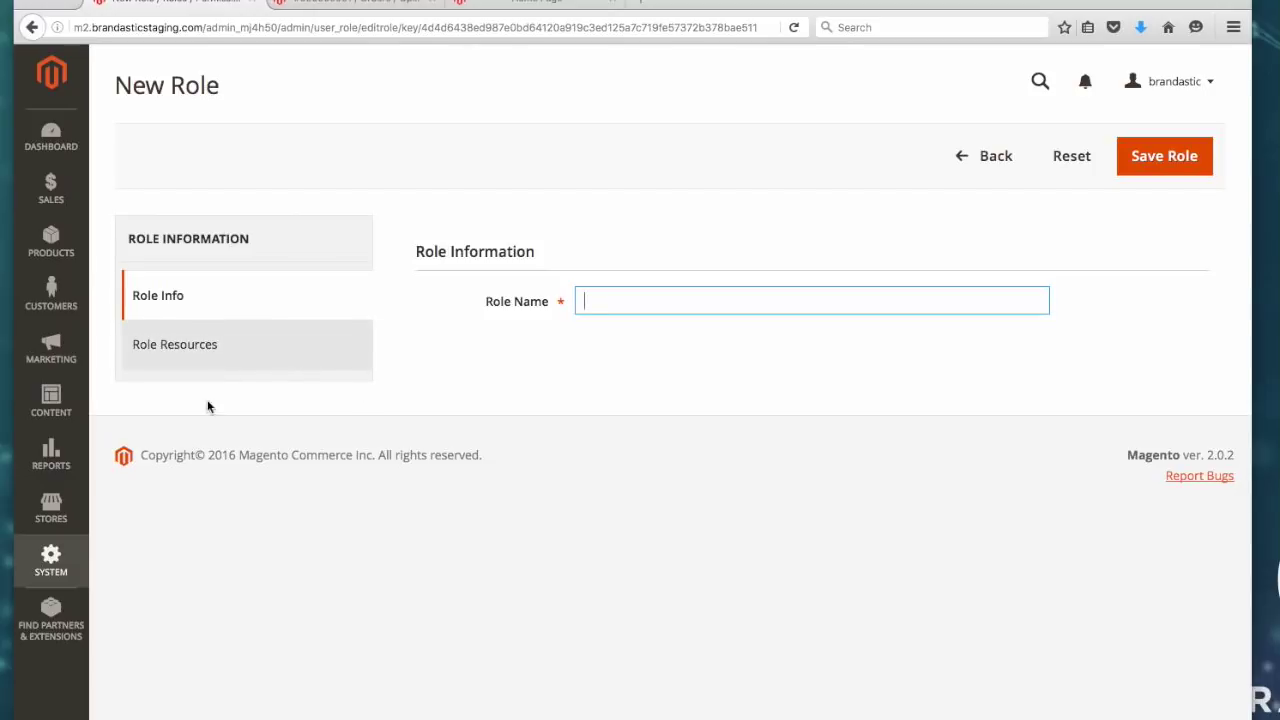
Open the data Export settings and choose Products as the entity type, keeping the CSV file format
click(67, 557)
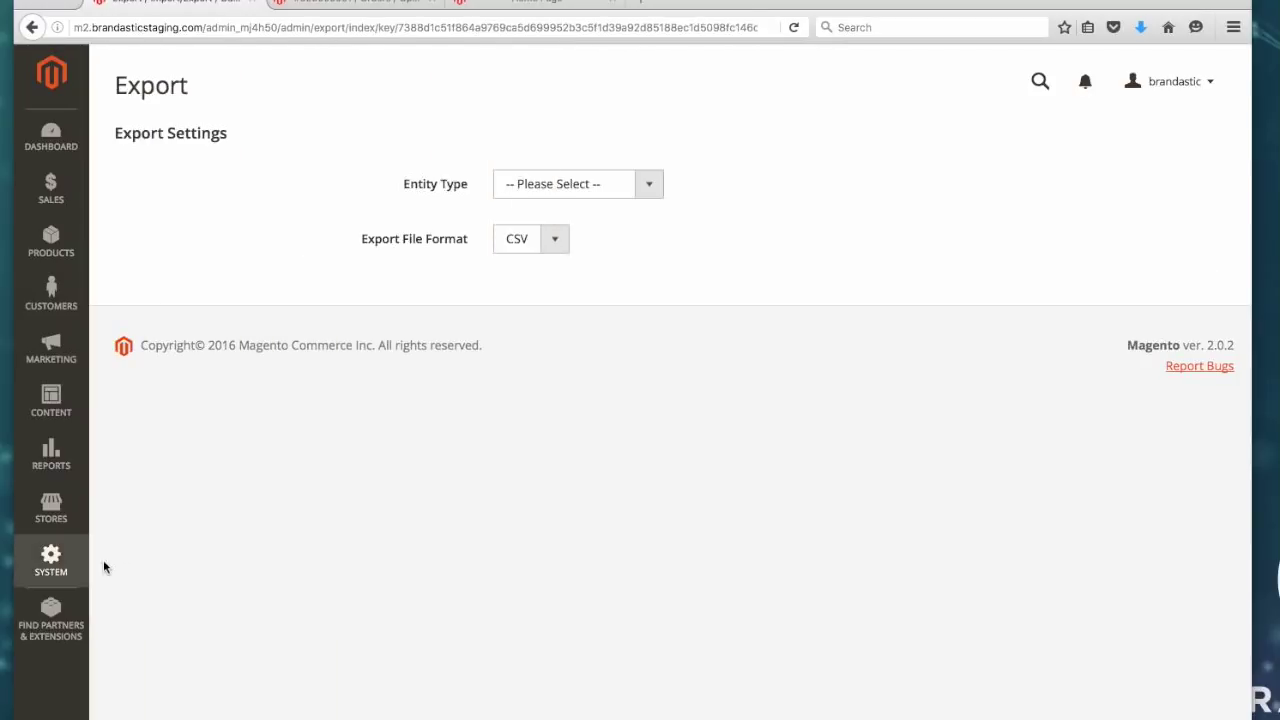
click(52, 560)
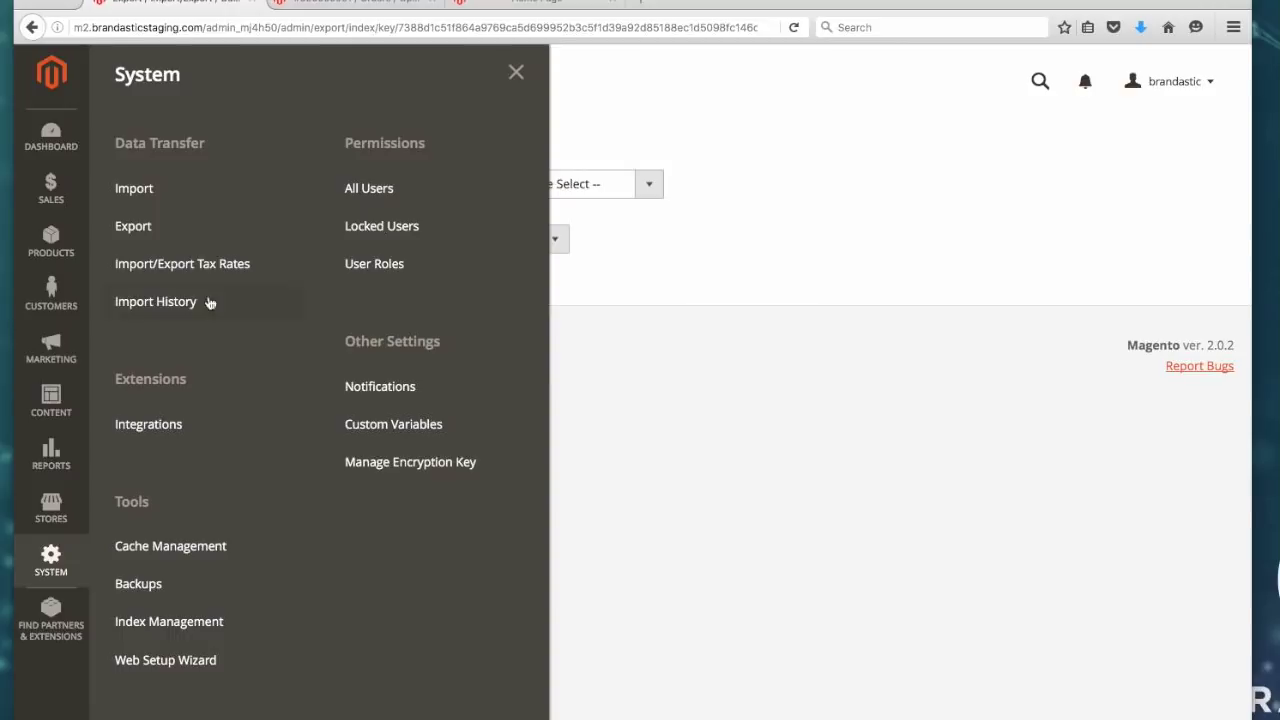
click(133, 226)
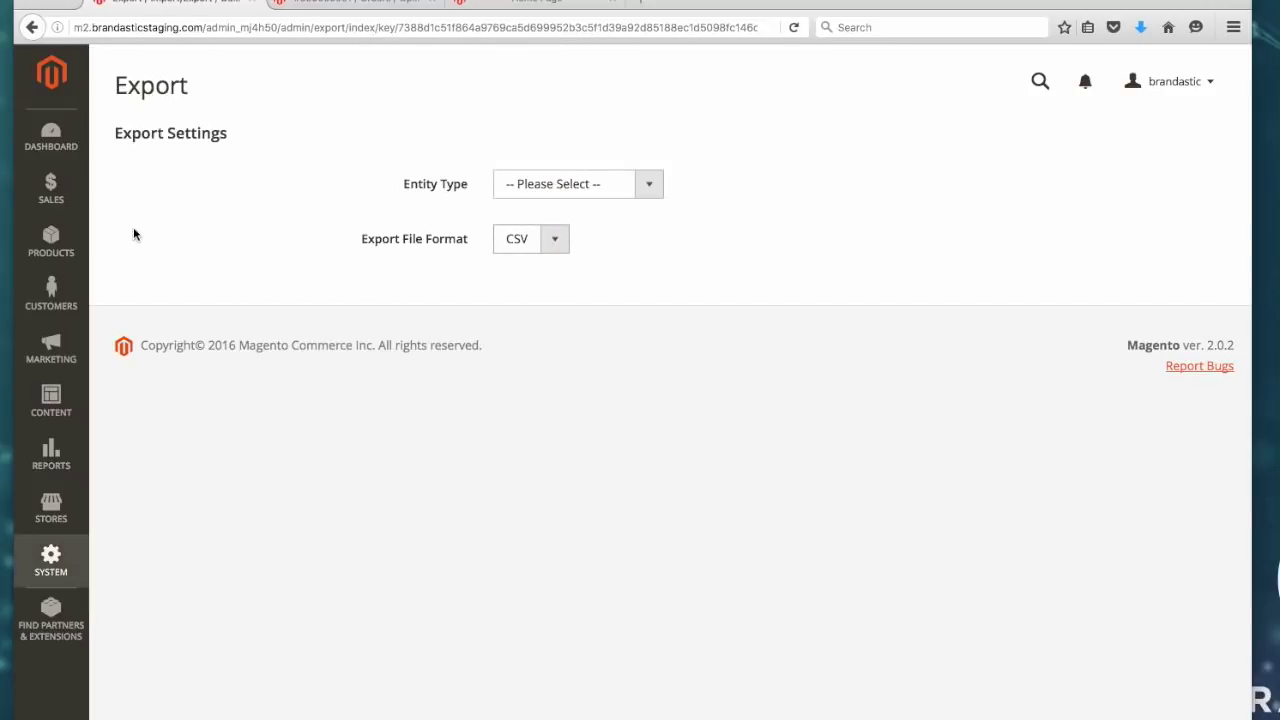
click(561, 195)
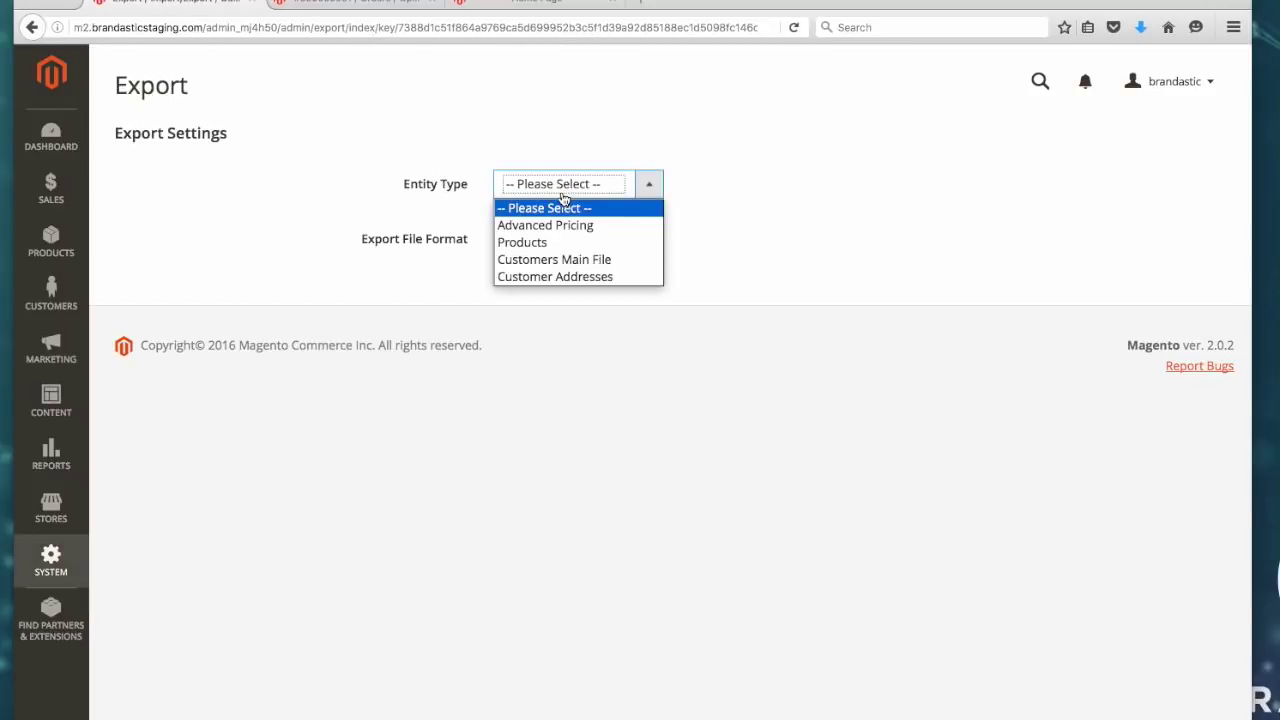
click(556, 243)
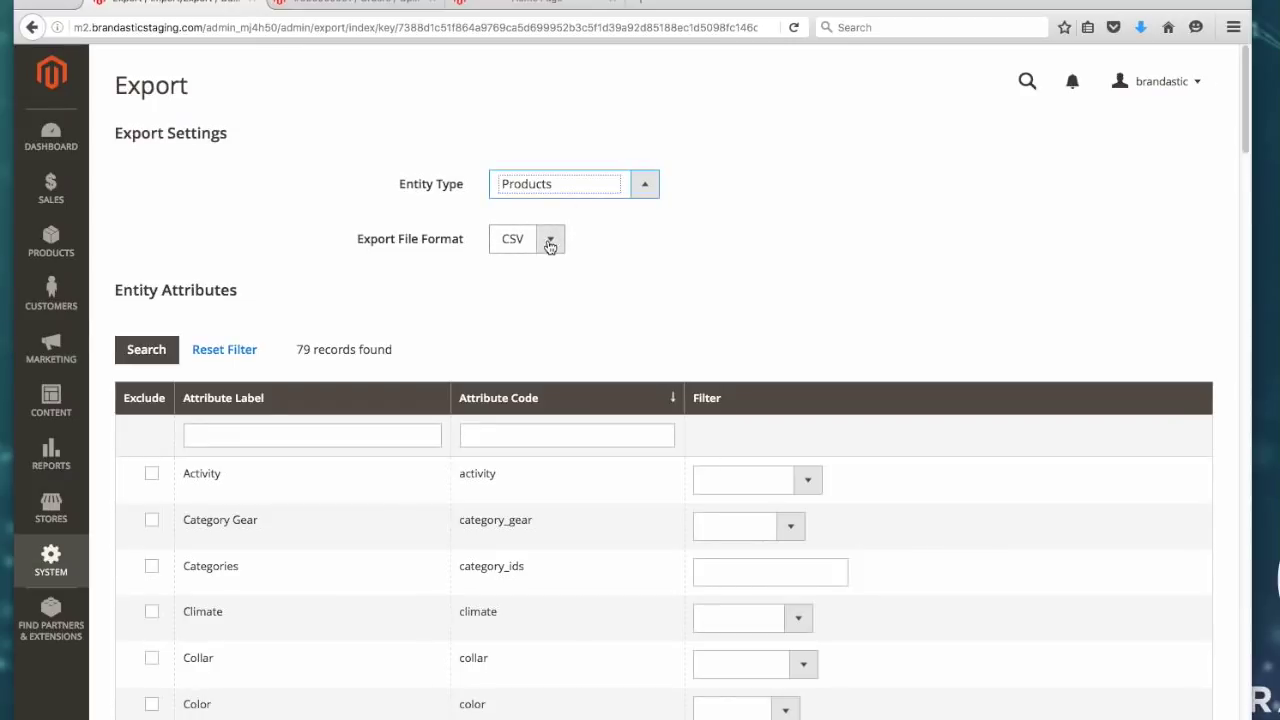
Review the product attributes available for export, run the export without excluding any, and cancel the CSV file download
scroll(740, 273, down, 8)
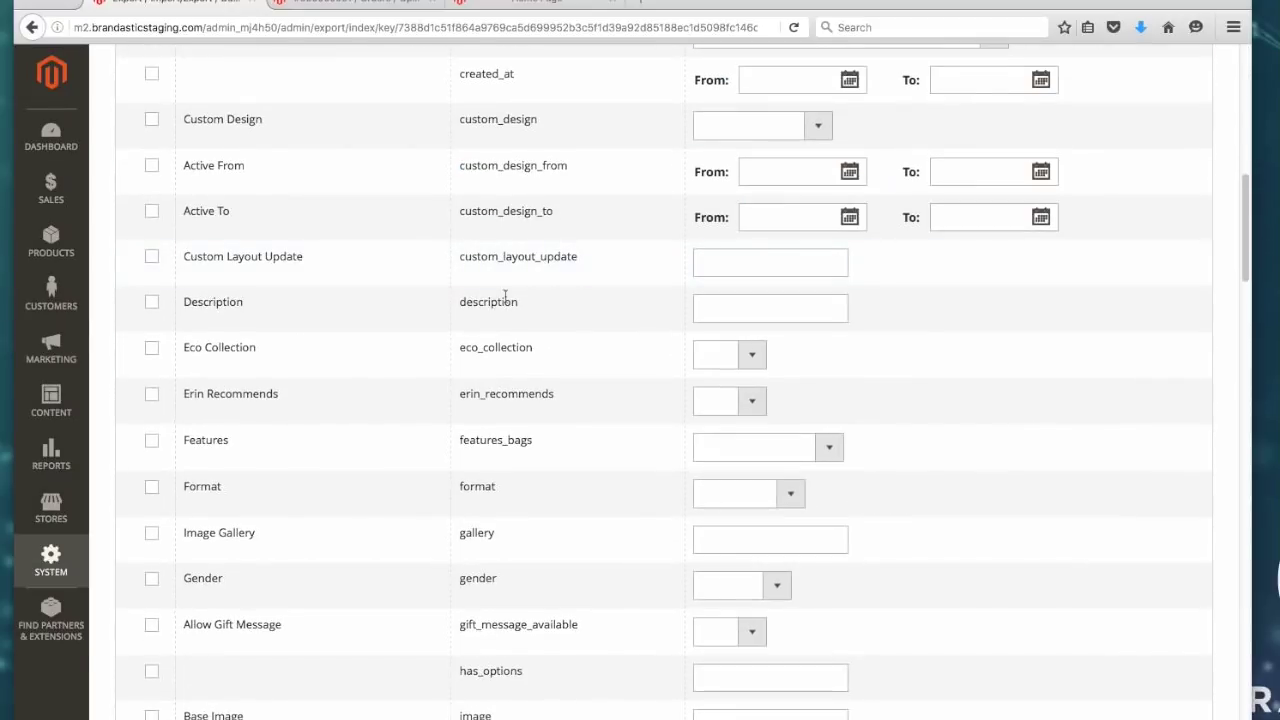
scroll(498, 300, up, 5)
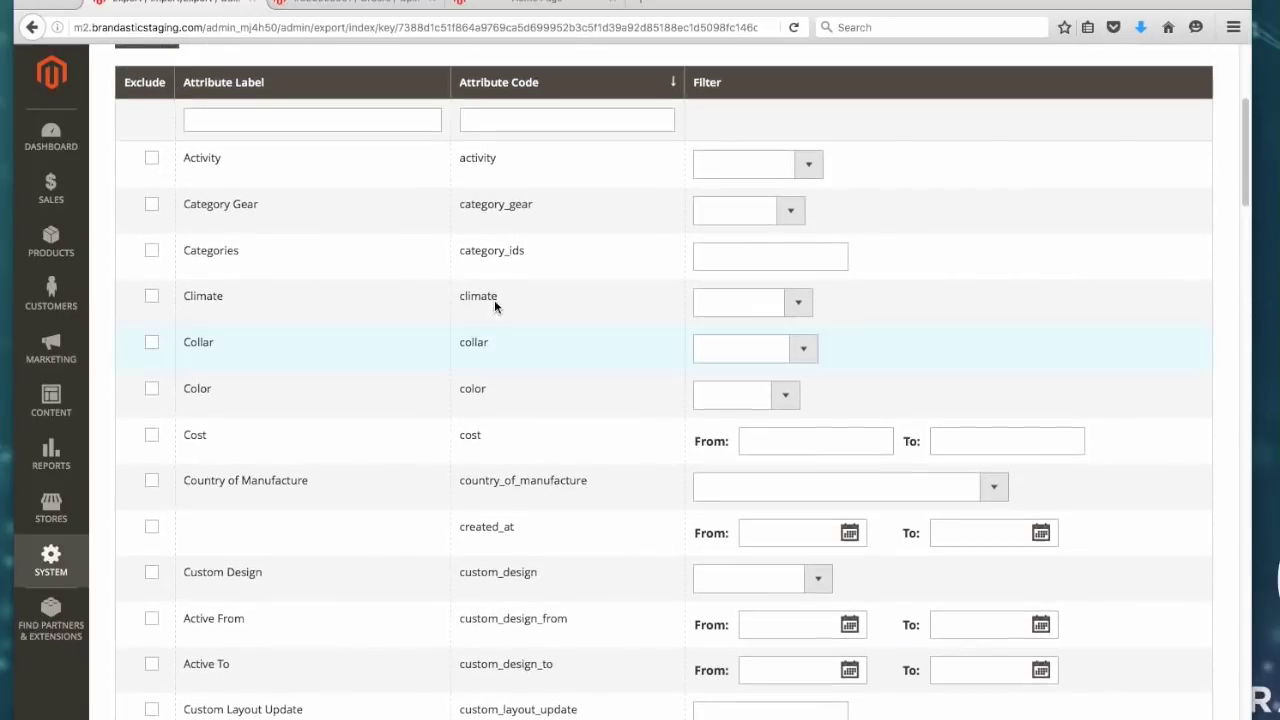
scroll(630, 395, down, 4)
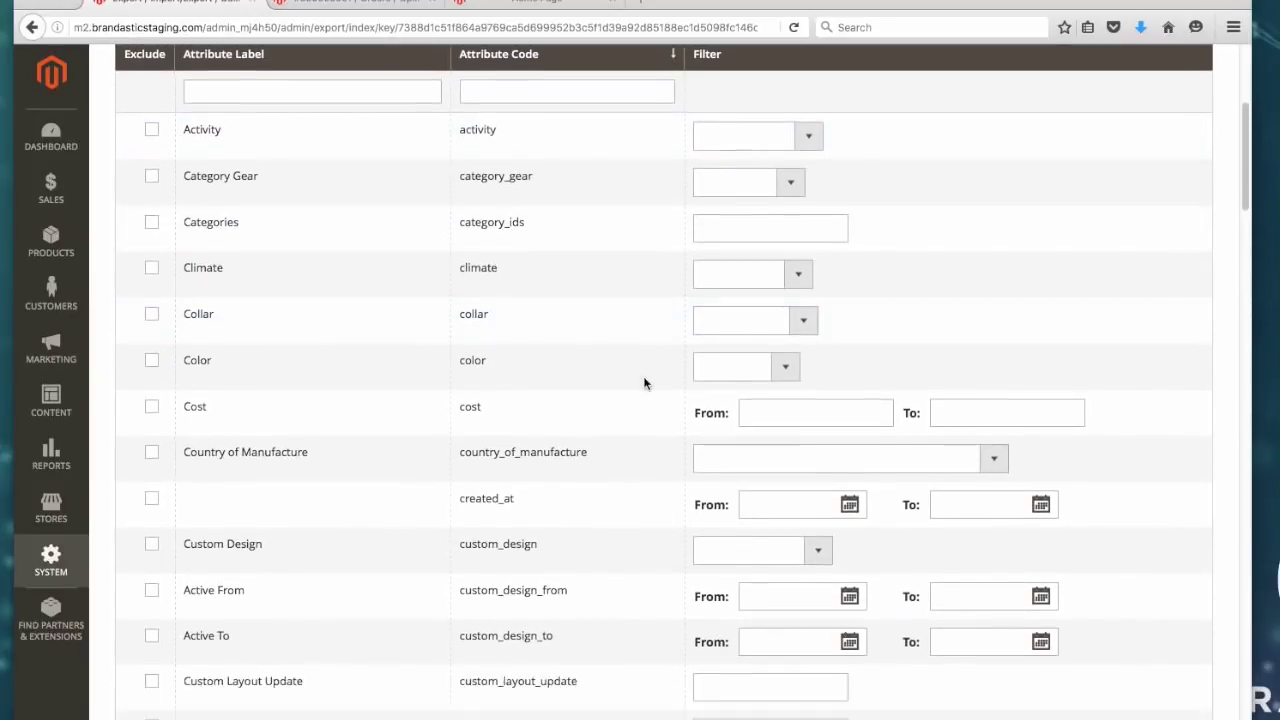
scroll(403, 270, down, 18)
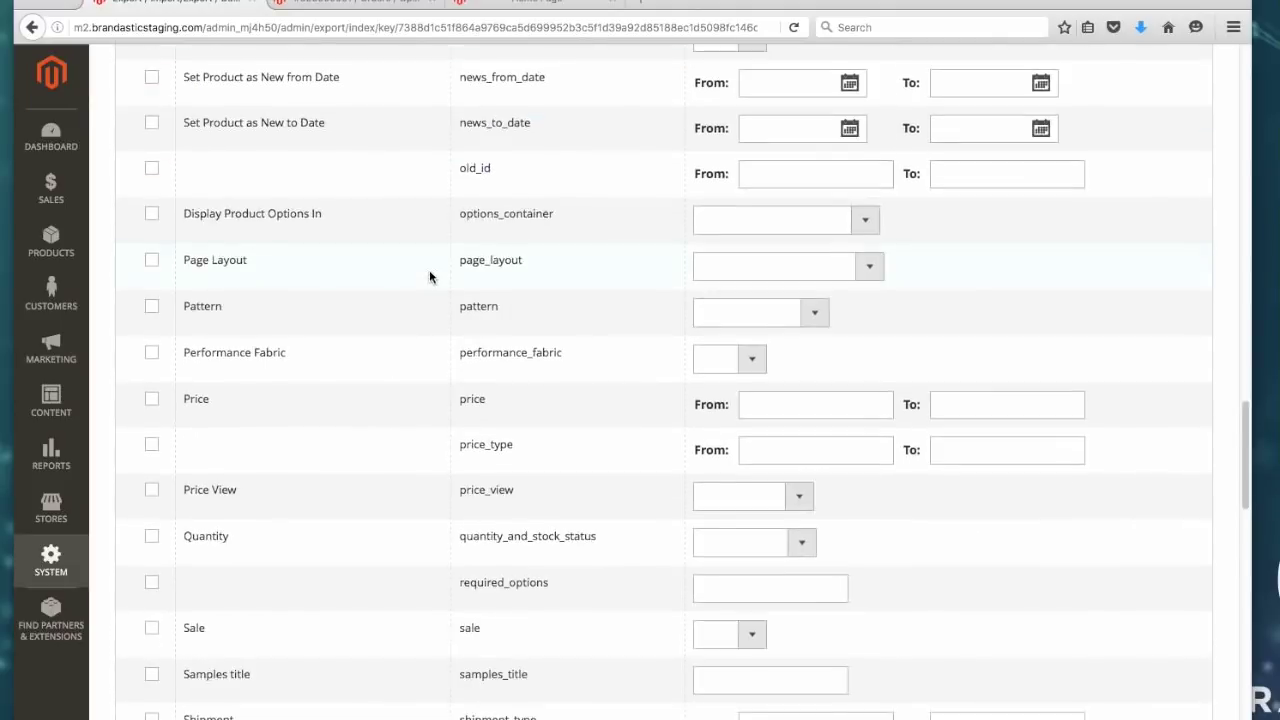
scroll(430, 273, down, 9)
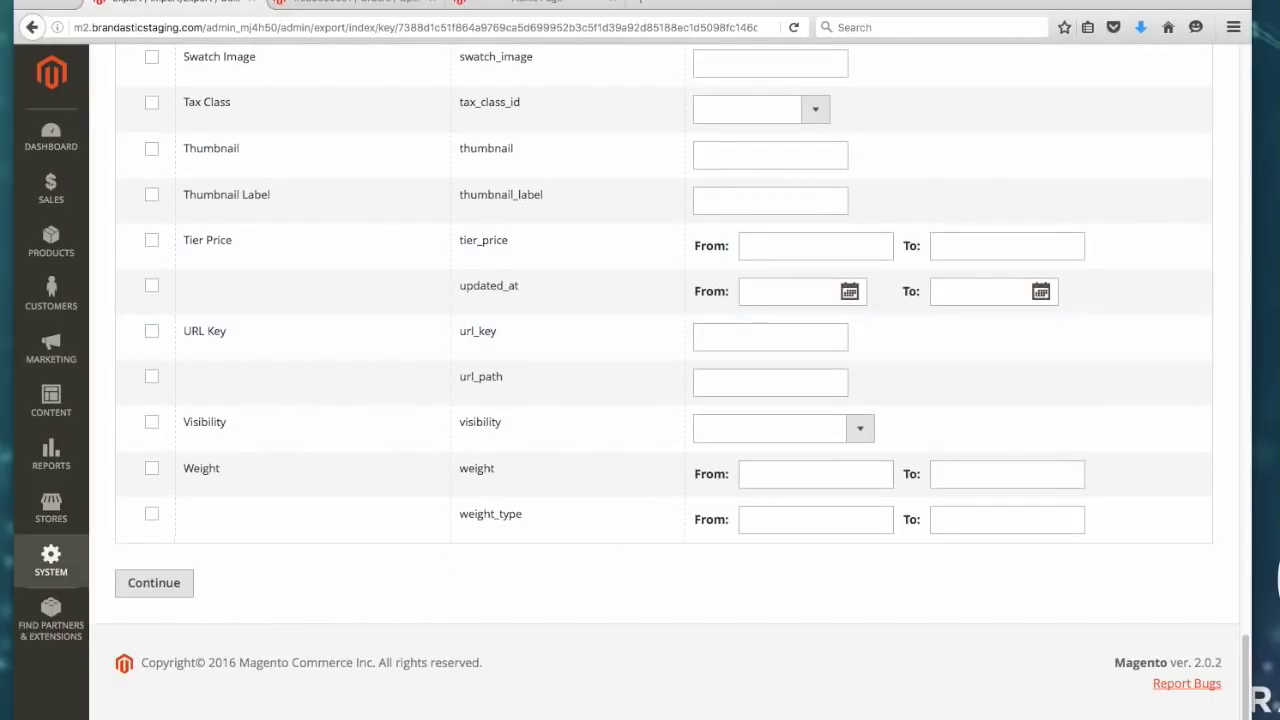
click(172, 589)
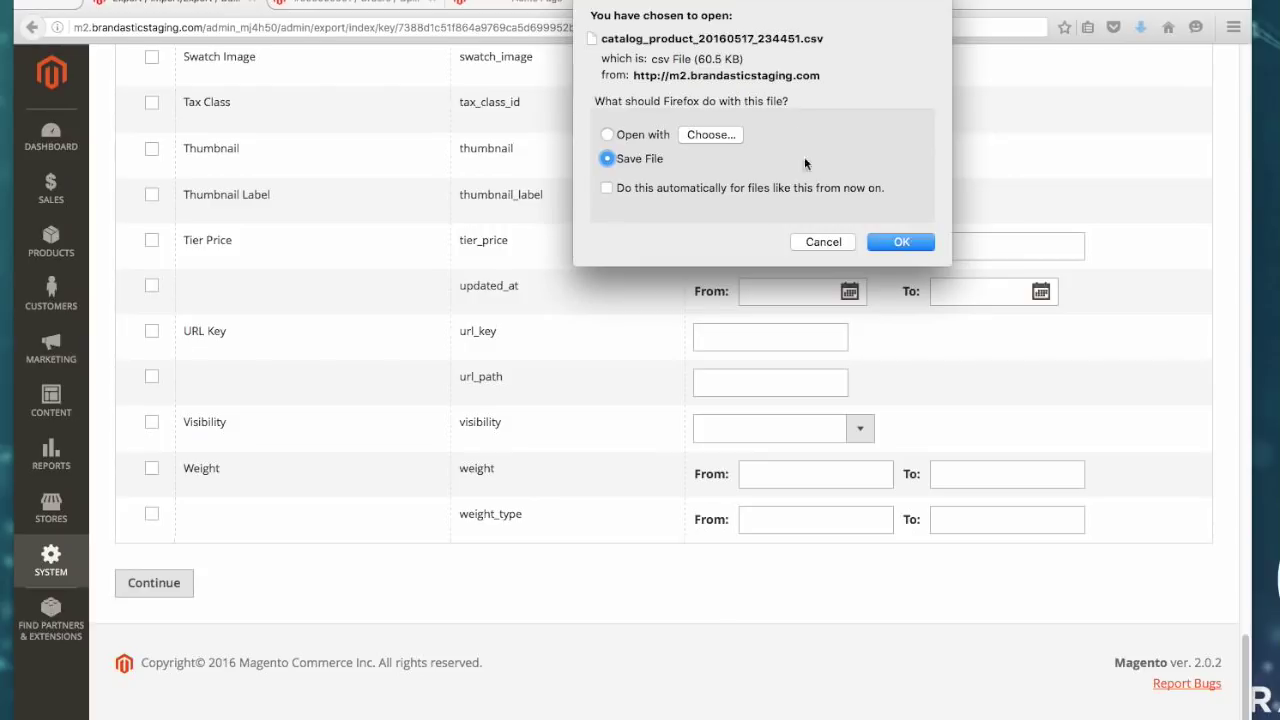
click(824, 242)
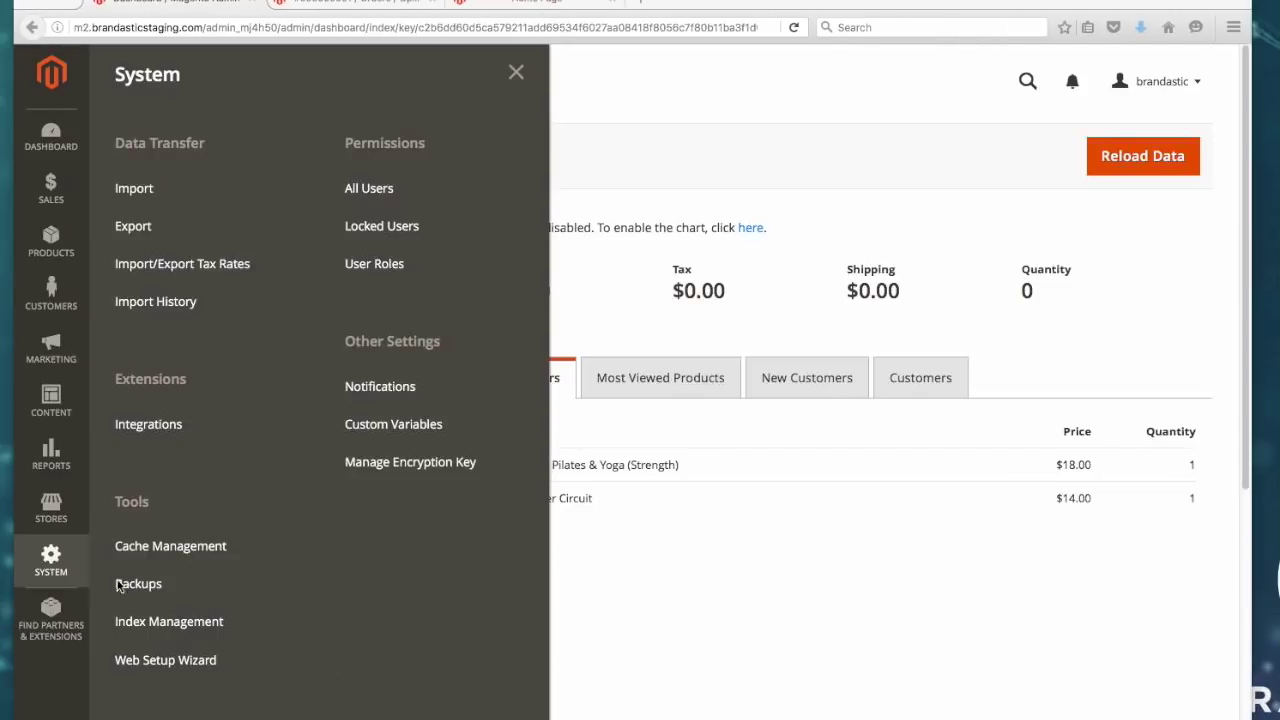